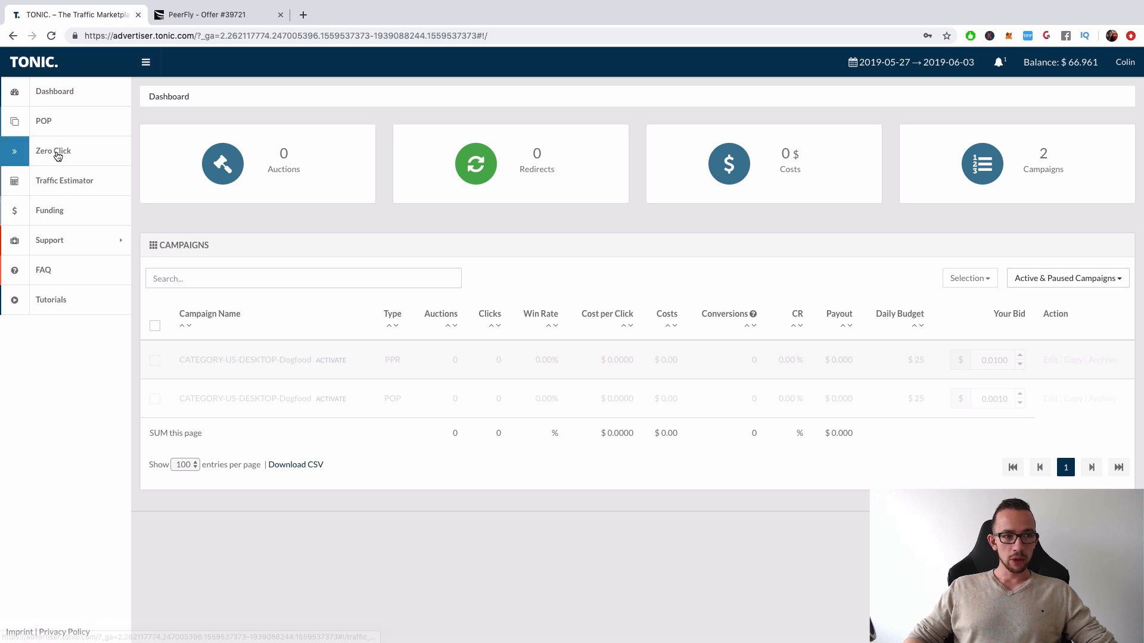
View the Zero-Click dashboard, and start creating a new Zero Click campaign
{"action": "left_click", "coordinate": [57, 156]}
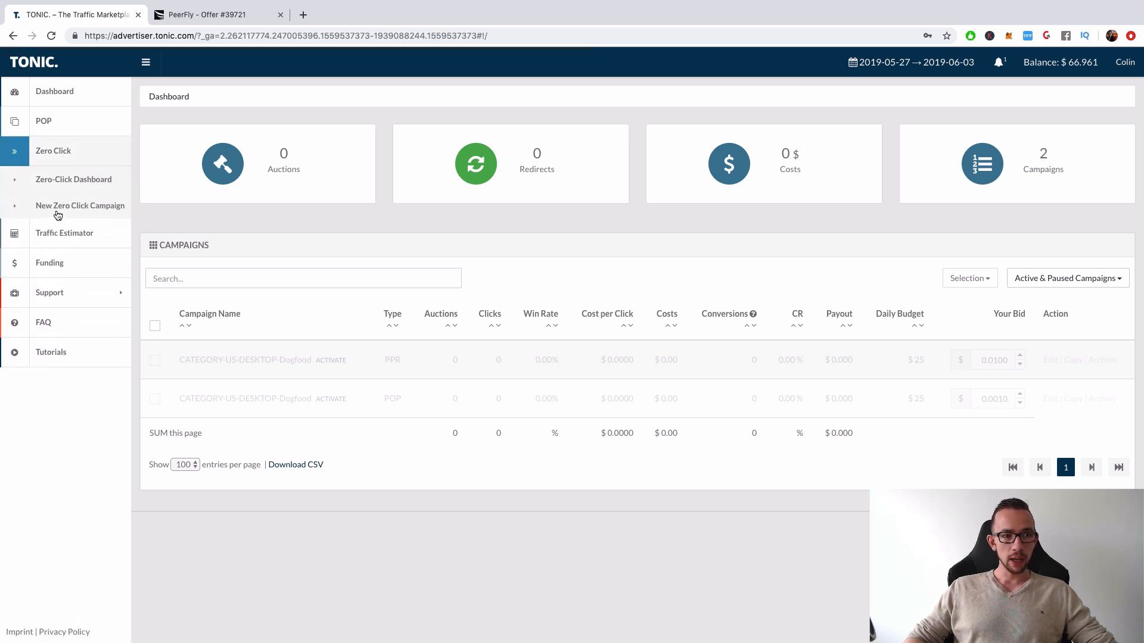
{"action": "left_click", "coordinate": [66, 188]}
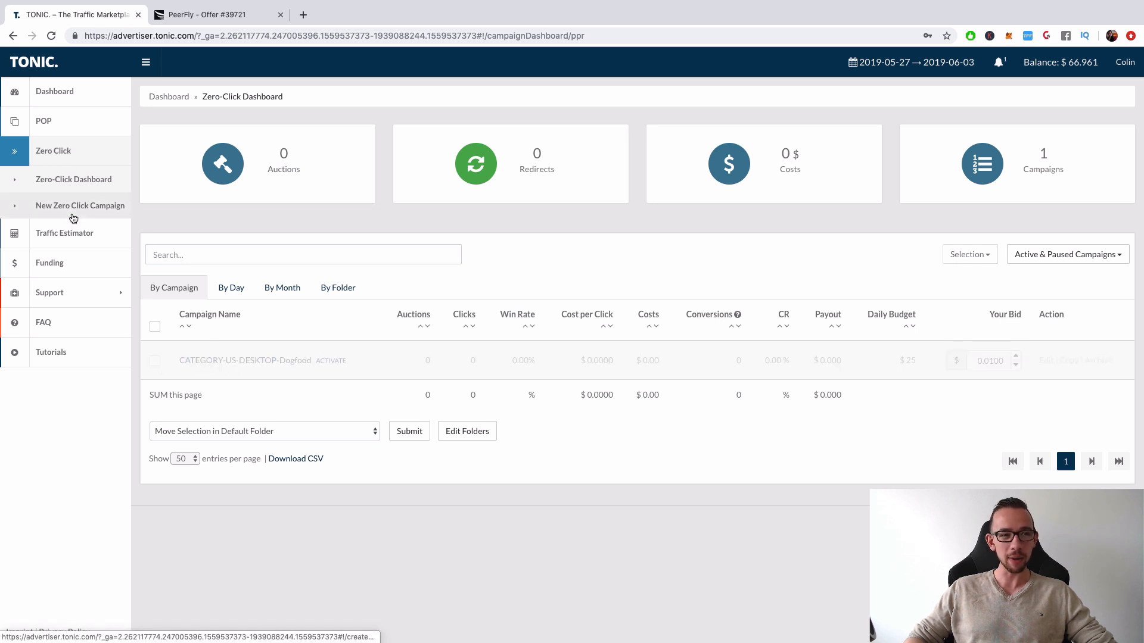
{"action": "left_click", "coordinate": [73, 216]}
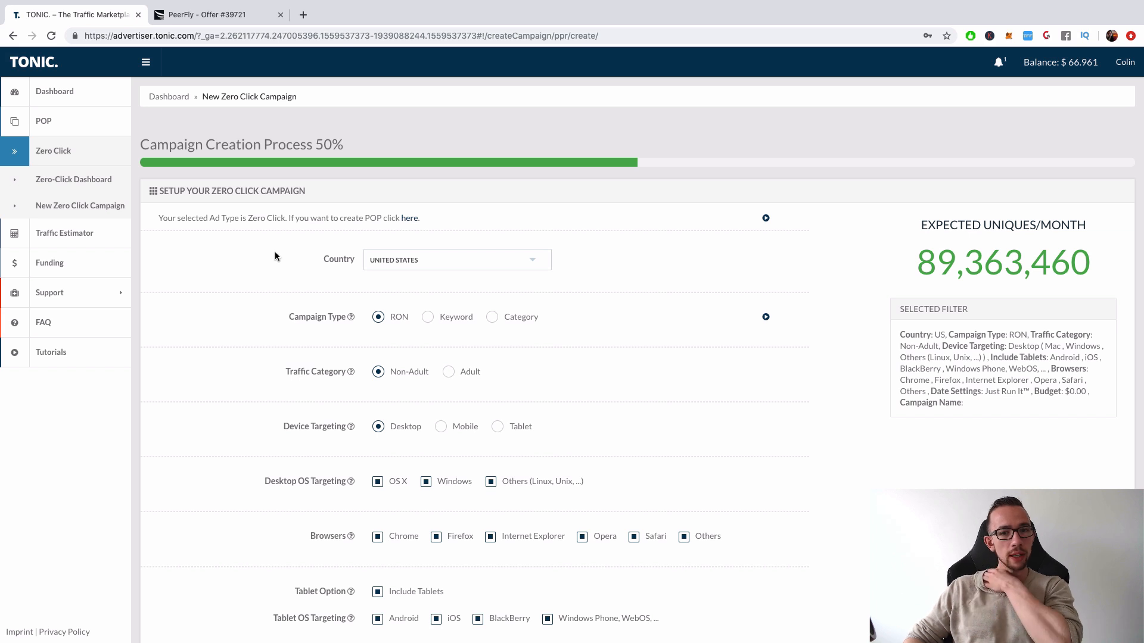
Select United States as the country of the new Zero Click campaign
{"action": "left_click", "coordinate": [432, 257]}
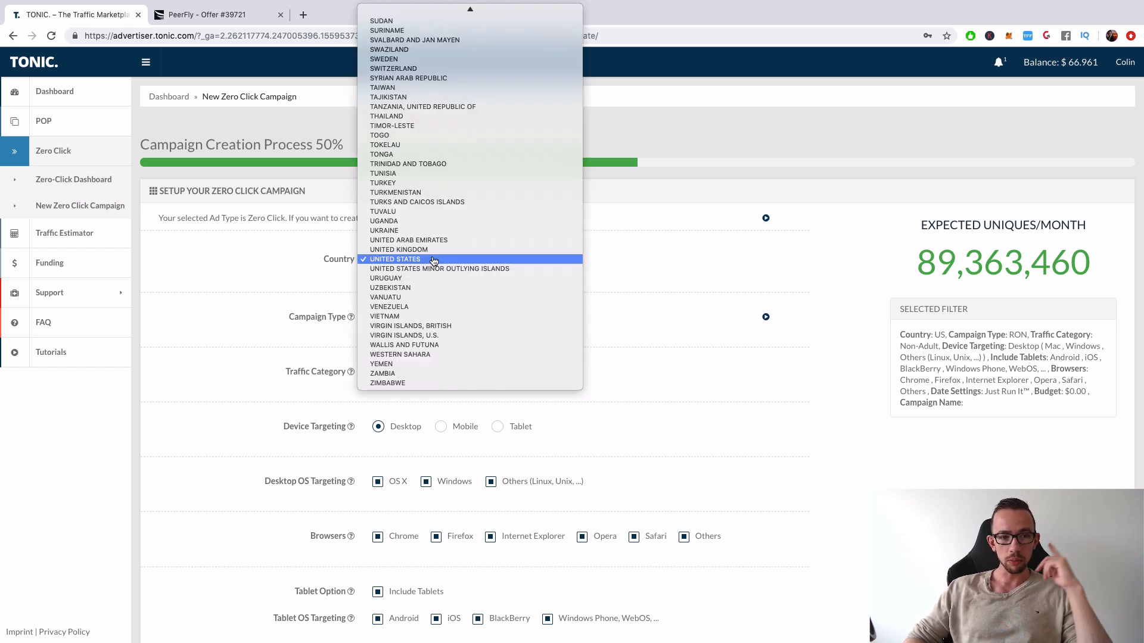
{"action": "left_click", "coordinate": [432, 260]}
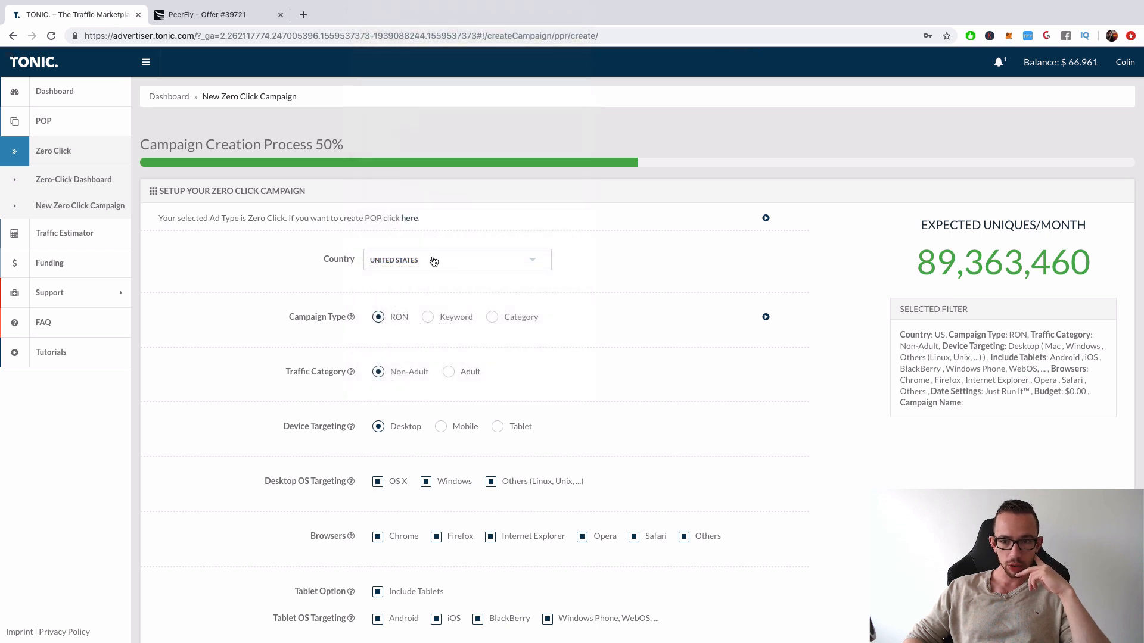
{"action": "scroll", "coordinate": [462, 366], "scroll_direction": "down", "scroll_amount": 5}
{"action": "scroll", "coordinate": [450, 328], "scroll_direction": "up", "scroll_amount": 5}
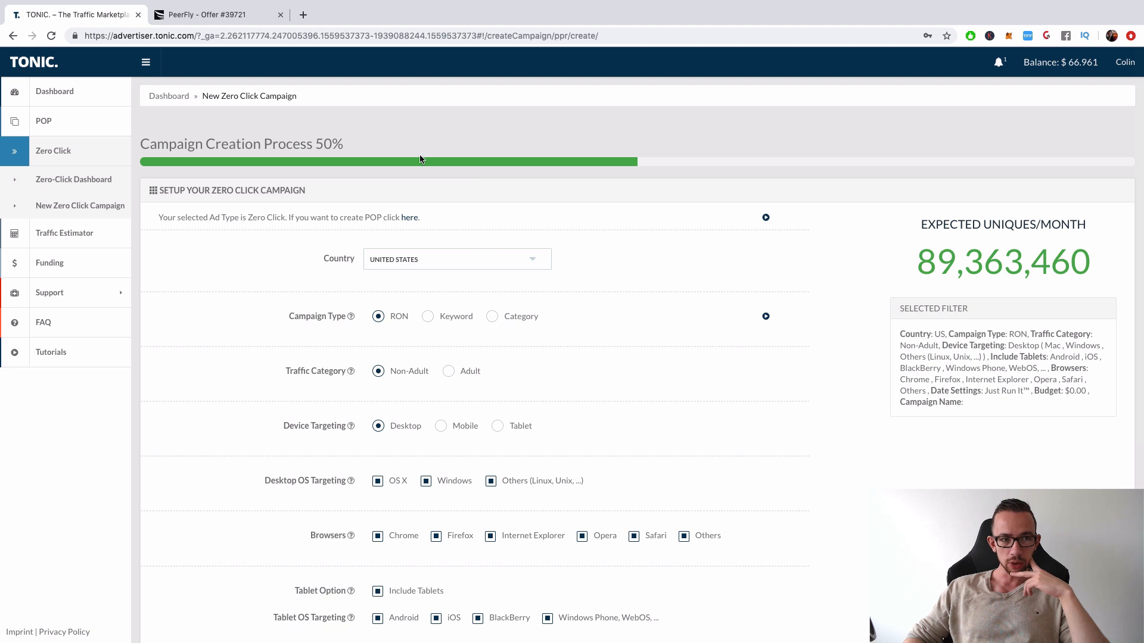
Copy the affiliate link of the Mainstream - Smart Link Rotator offer on PeerFly and load it in a new browser tab
{"action": "left_click", "coordinate": [215, 16]}
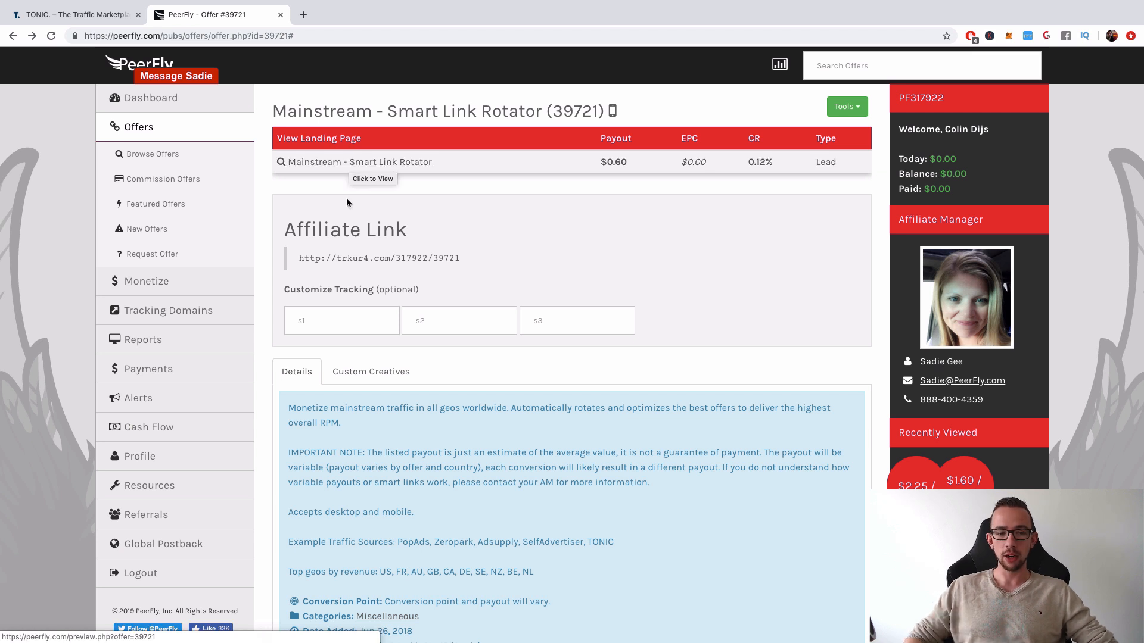
{"action": "double_click", "coordinate": [356, 258]}
{"action": "triple_click", "coordinate": [356, 258]}
{"action": "key", "text": "super+c"}
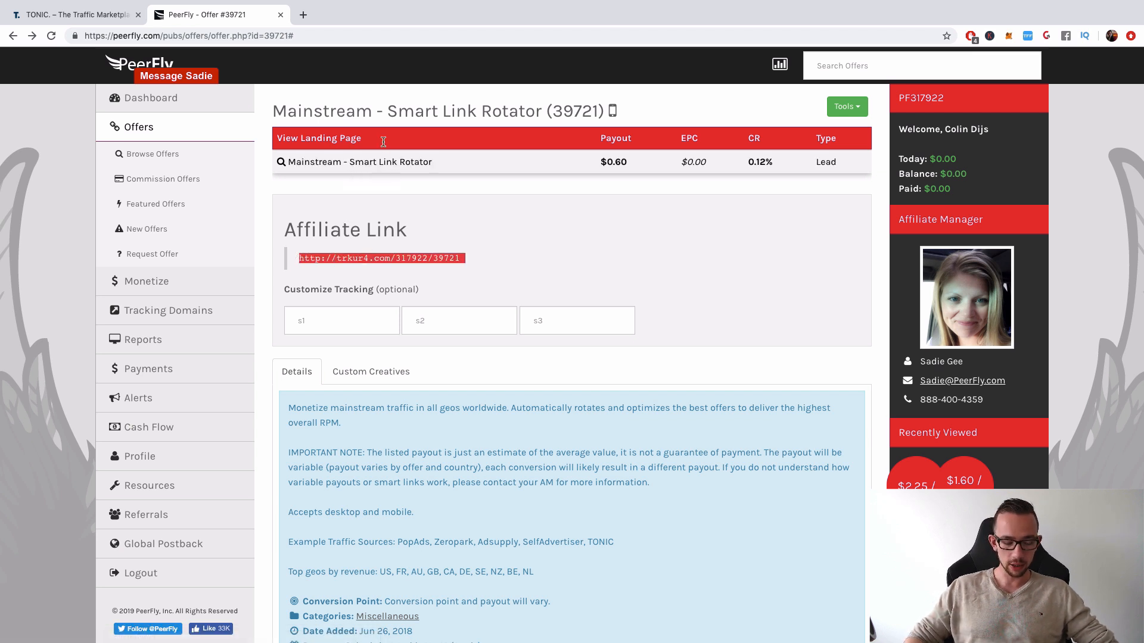
{"action": "left_click", "coordinate": [302, 15]}
{"action": "key", "text": "super+v"}
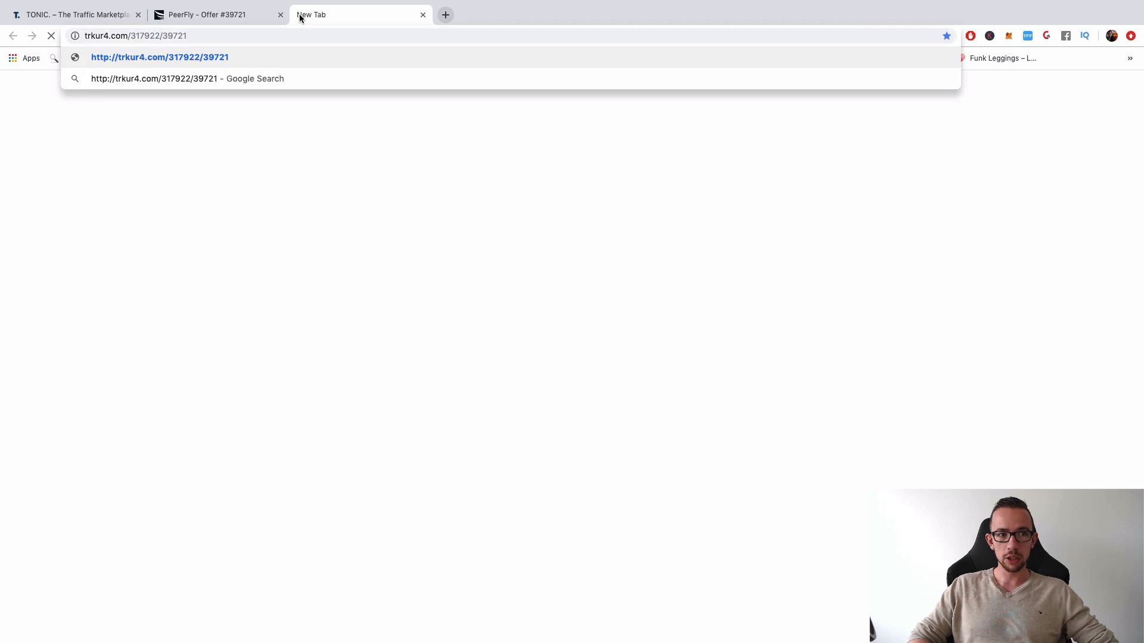
{"action": "key", "text": "Return"}
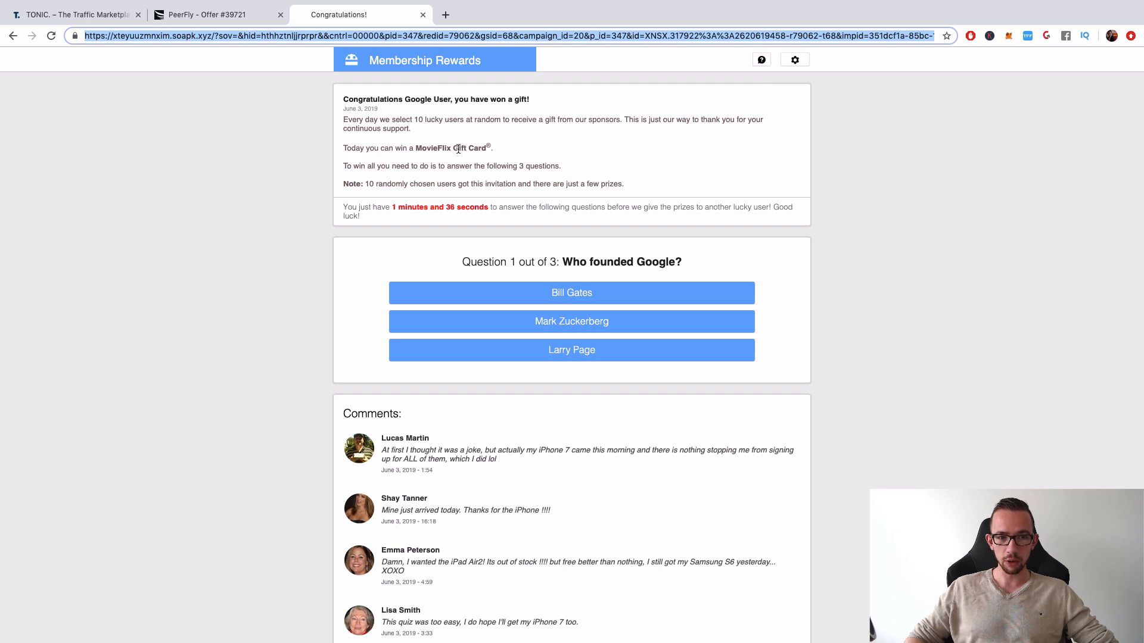
Look through the Membership Rewards landing page, and load the affiliate link again in the same tab
{"action": "scroll", "coordinate": [462, 148], "scroll_direction": "down", "scroll_amount": 1}
{"action": "scroll", "coordinate": [464, 147], "scroll_direction": "down", "scroll_amount": 5}
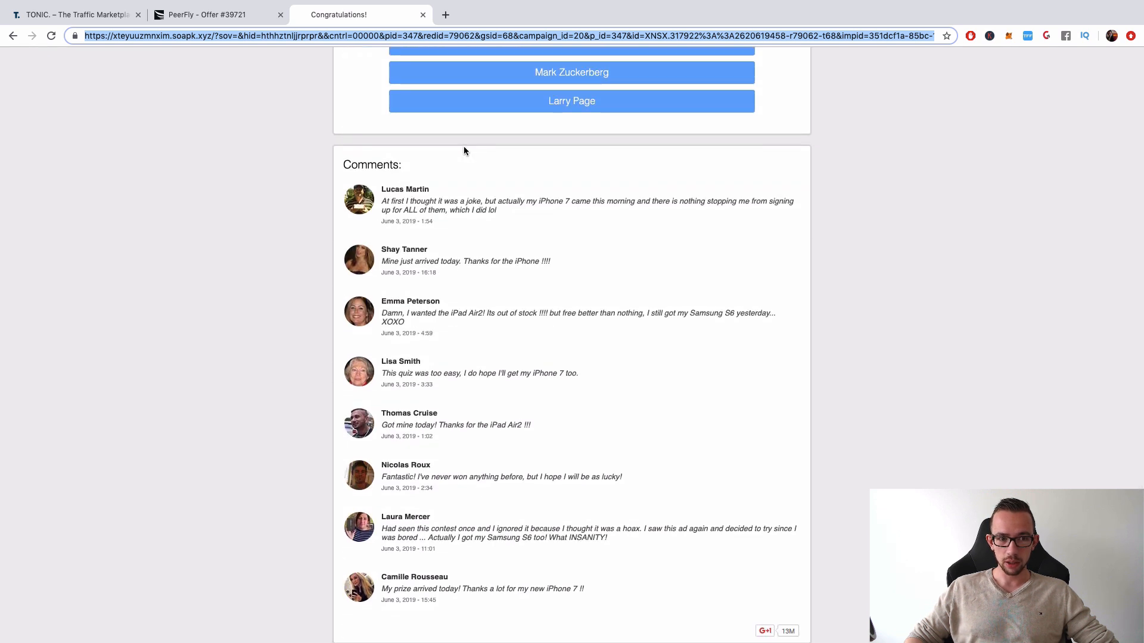
{"action": "scroll", "coordinate": [463, 148], "scroll_direction": "up", "scroll_amount": 5}
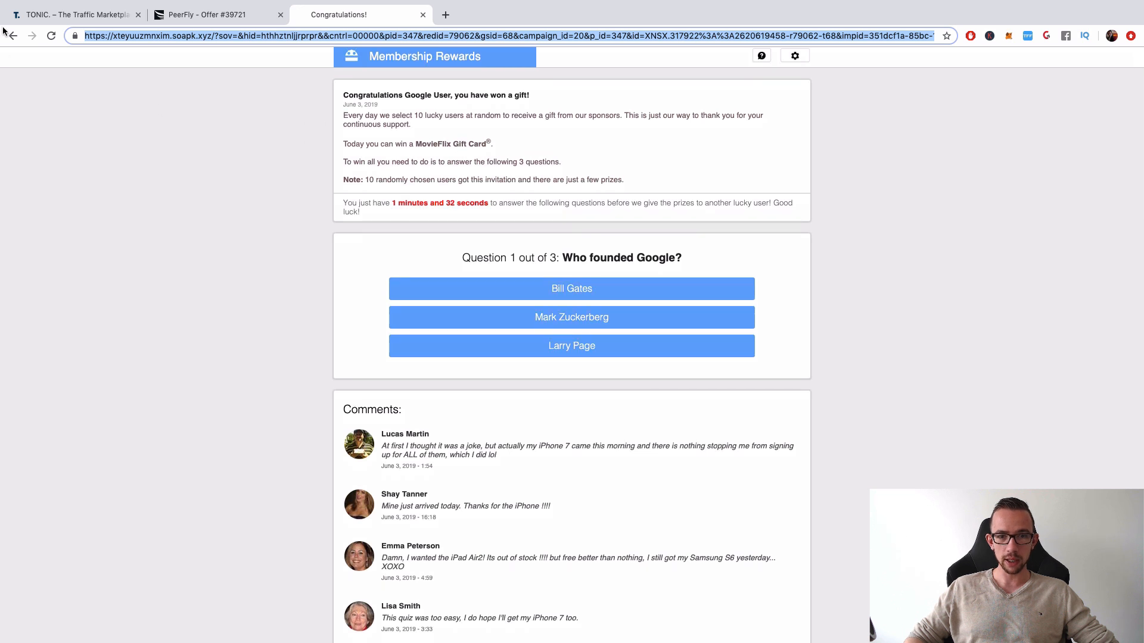
{"action": "key", "text": "ctrl+v"}
{"action": "key", "text": "Return"}
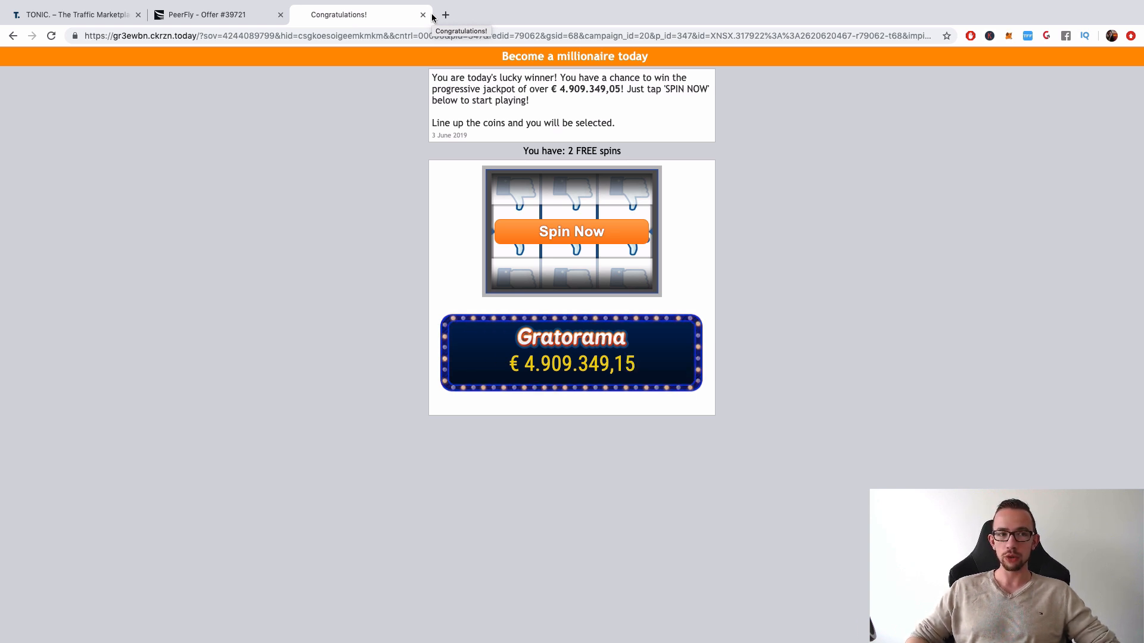
Return to the PeerFly offer and read its details, including the example traffic sources and the top geos by revenue
{"action": "left_click", "coordinate": [232, 16]}
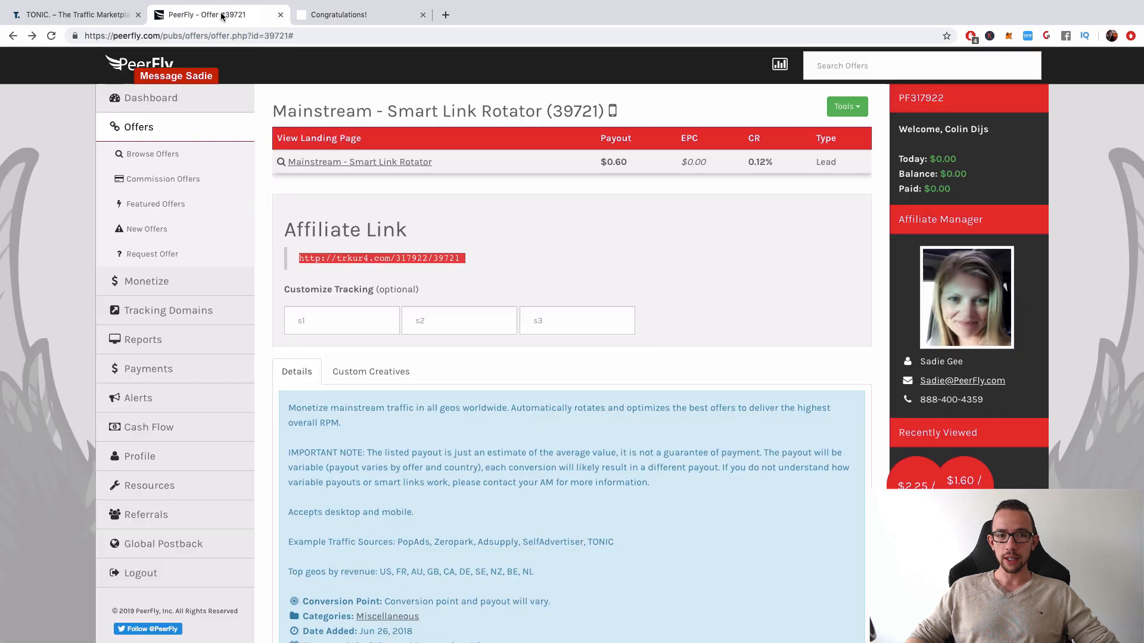
{"action": "scroll", "coordinate": [530, 405], "scroll_direction": "down", "scroll_amount": 1}
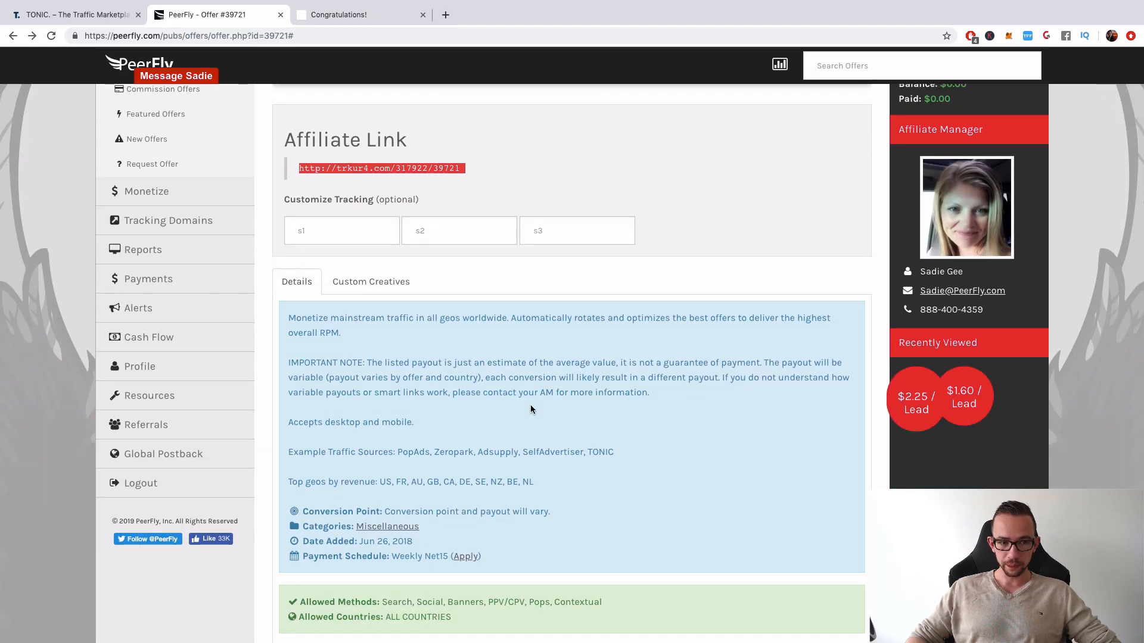
{"action": "scroll", "coordinate": [530, 405], "scroll_direction": "down", "scroll_amount": 2}
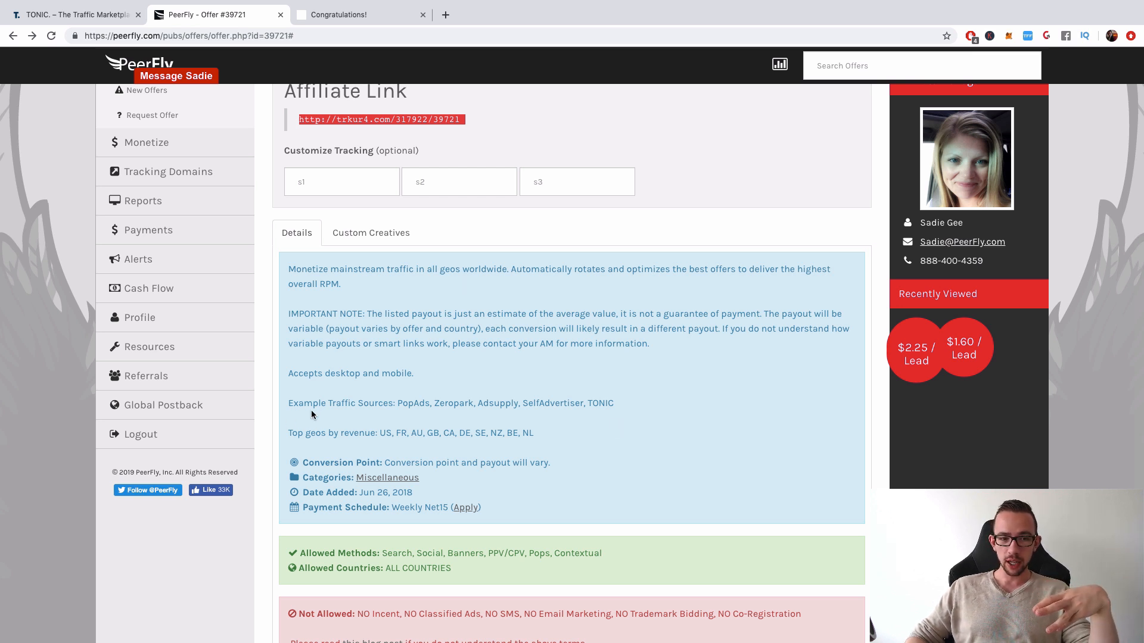
{"action": "left_click_drag", "start_coordinate": [299, 403], "coordinate": [375, 404]}
{"action": "left_click_drag", "start_coordinate": [607, 403], "coordinate": [585, 403]}
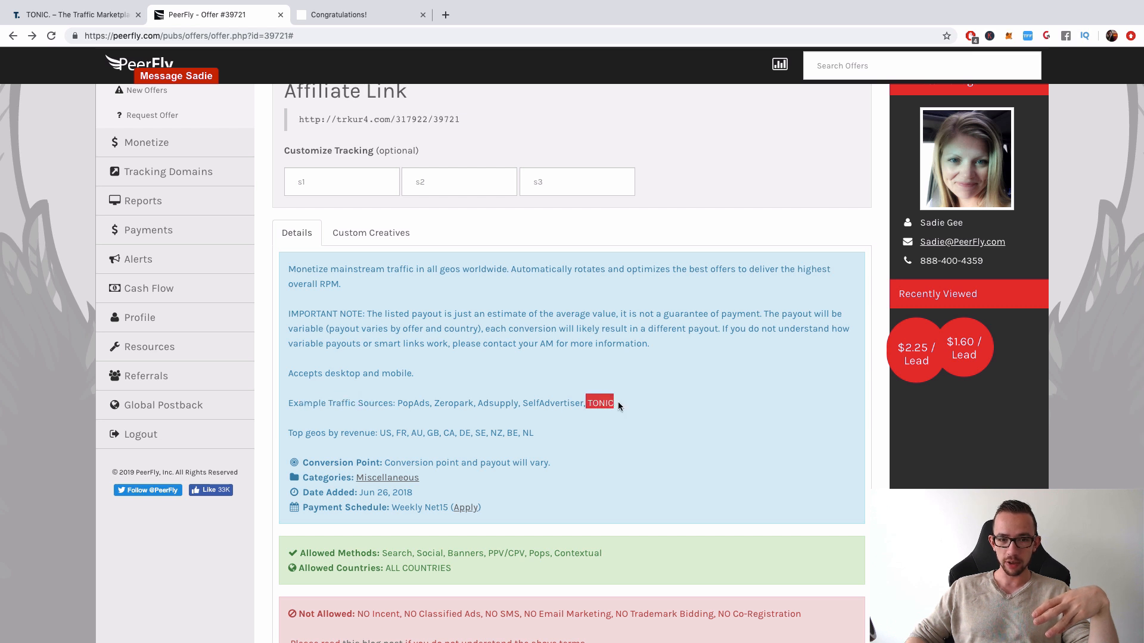
{"action": "left_click", "coordinate": [617, 403]}
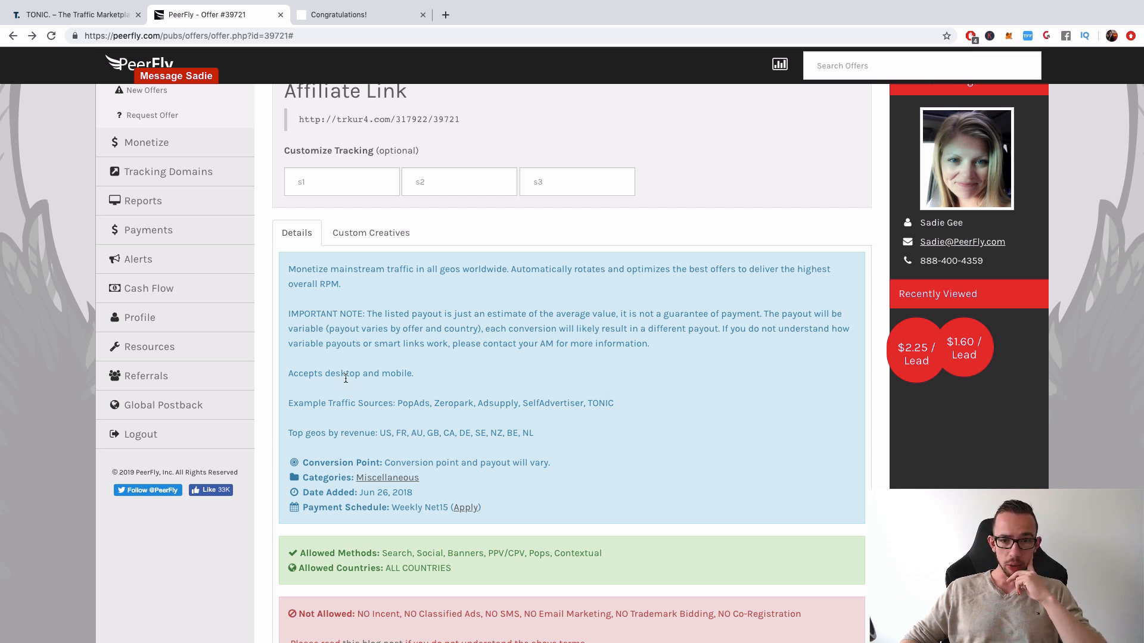
{"action": "scroll", "coordinate": [377, 399], "scroll_direction": "down", "scroll_amount": 1}
Switch back to the TONIC campaign form and set the campaign's country to France
{"action": "key", "text": "ctrl+shift+Tab"}
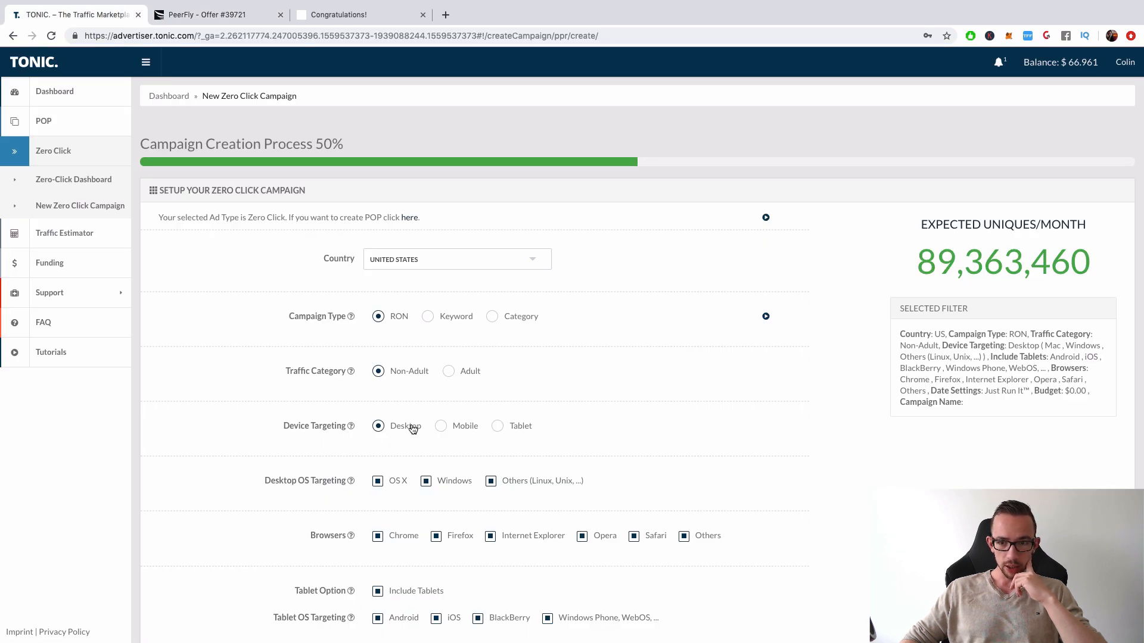
{"action": "left_click", "coordinate": [435, 259]}
{"action": "key", "text": "f"}
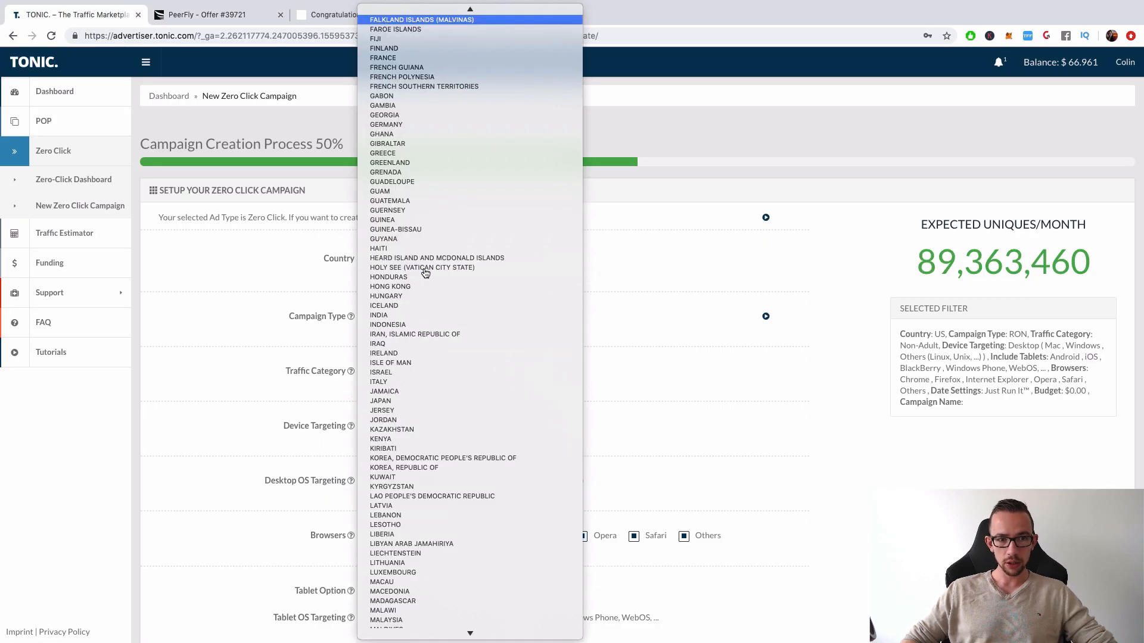
{"action": "key", "text": "i"}
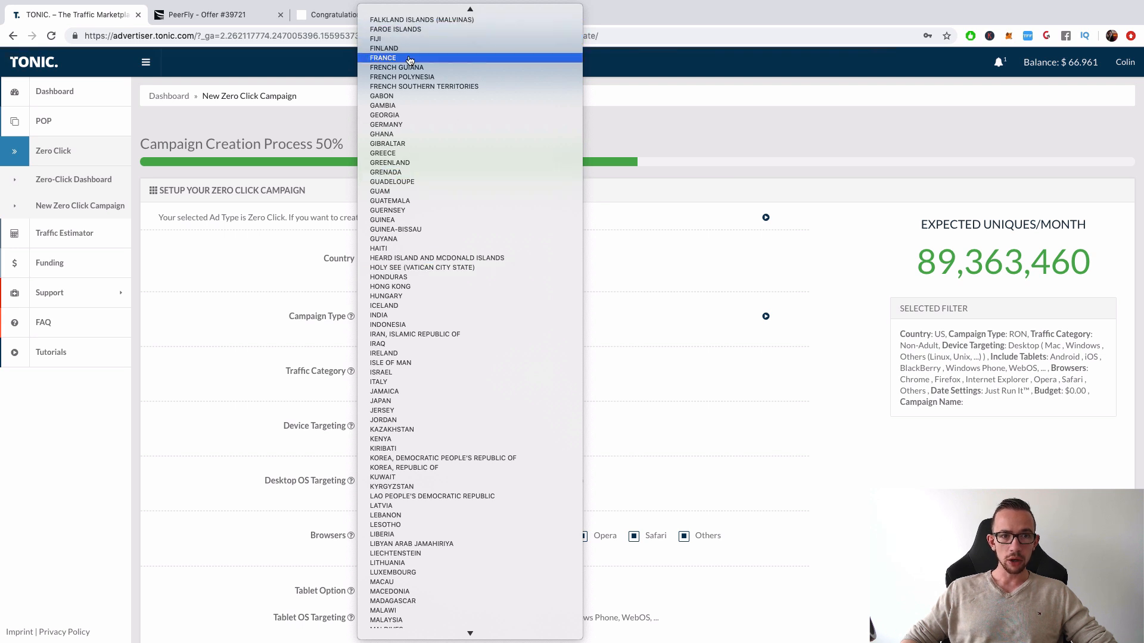
{"action": "left_click", "coordinate": [551, 58]}
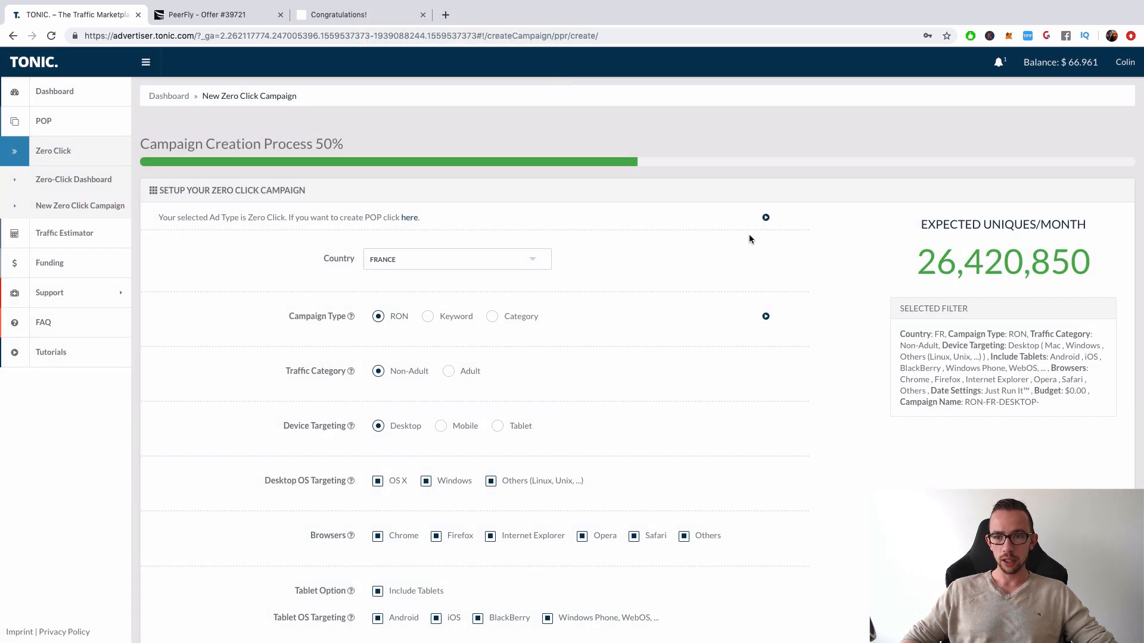
Check FR among the top geos by revenue in the PeerFly offer, and return to the TONIC campaign form
{"action": "left_click", "coordinate": [237, 15]}
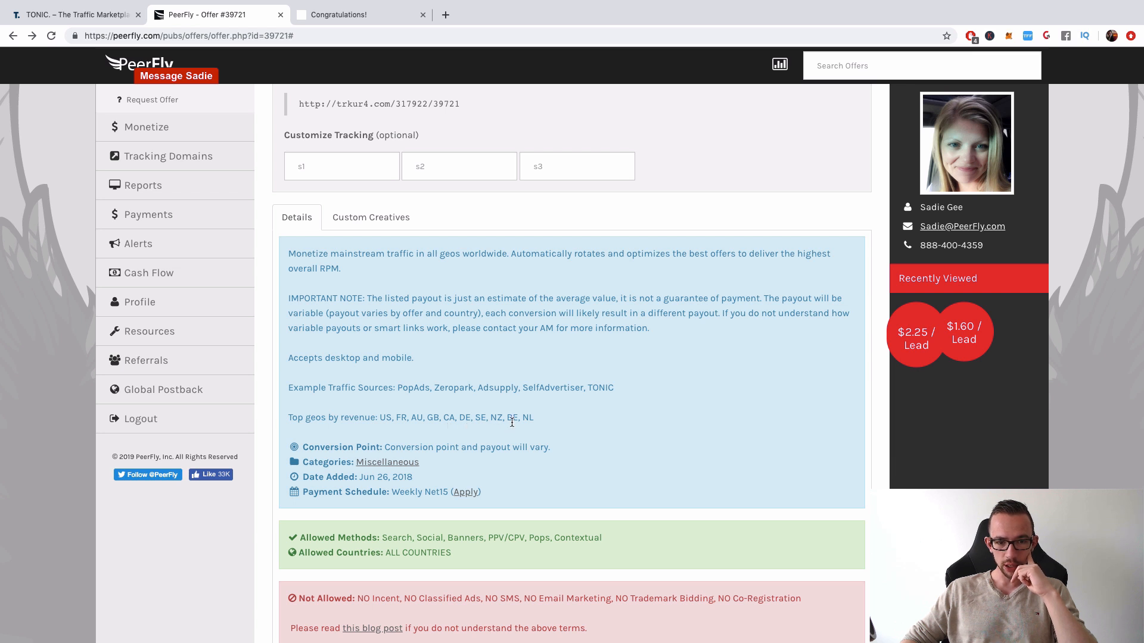
{"action": "double_click", "coordinate": [401, 418]}
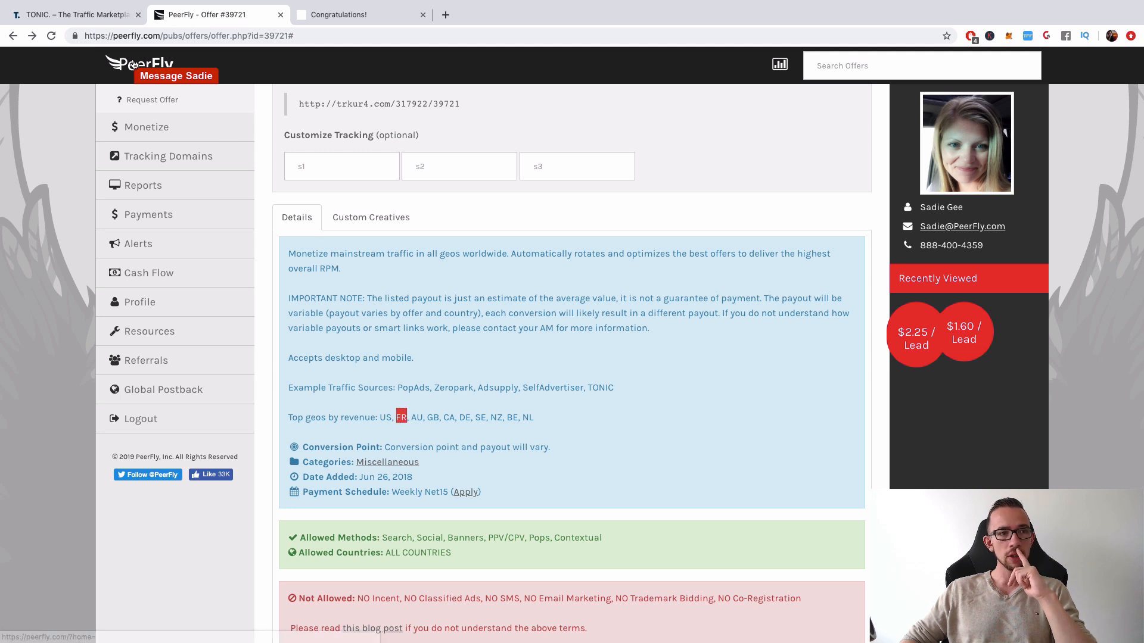
{"action": "left_click", "coordinate": [77, 15]}
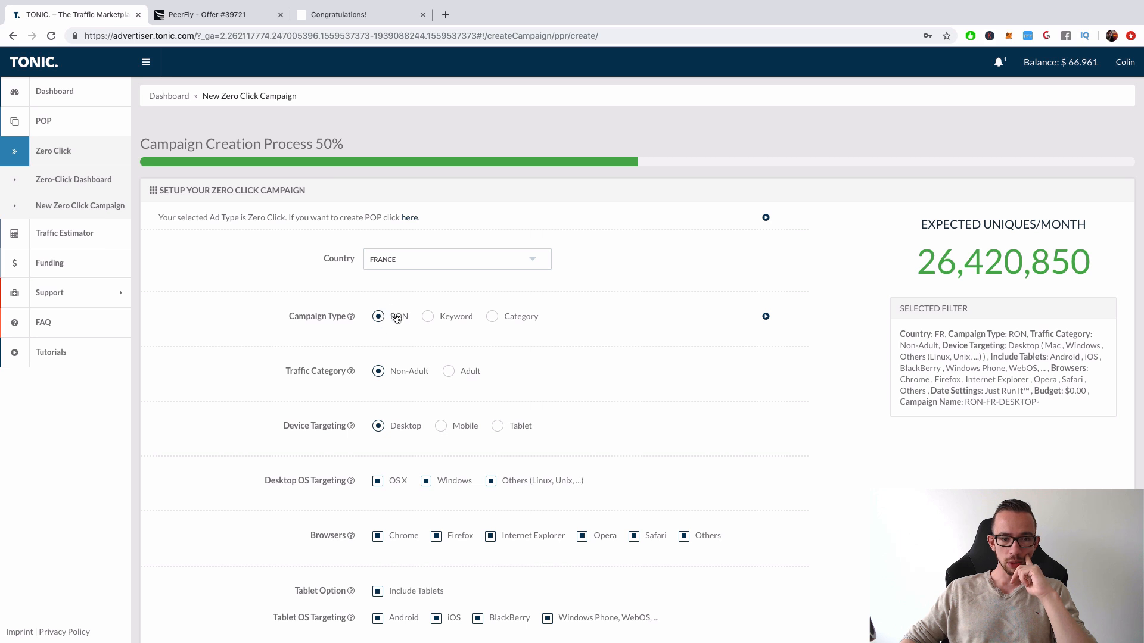
Browse the Non-Adult and Adult categories offered for a Category campaign, and leave the selection without saving
{"action": "left_click", "coordinate": [492, 317]}
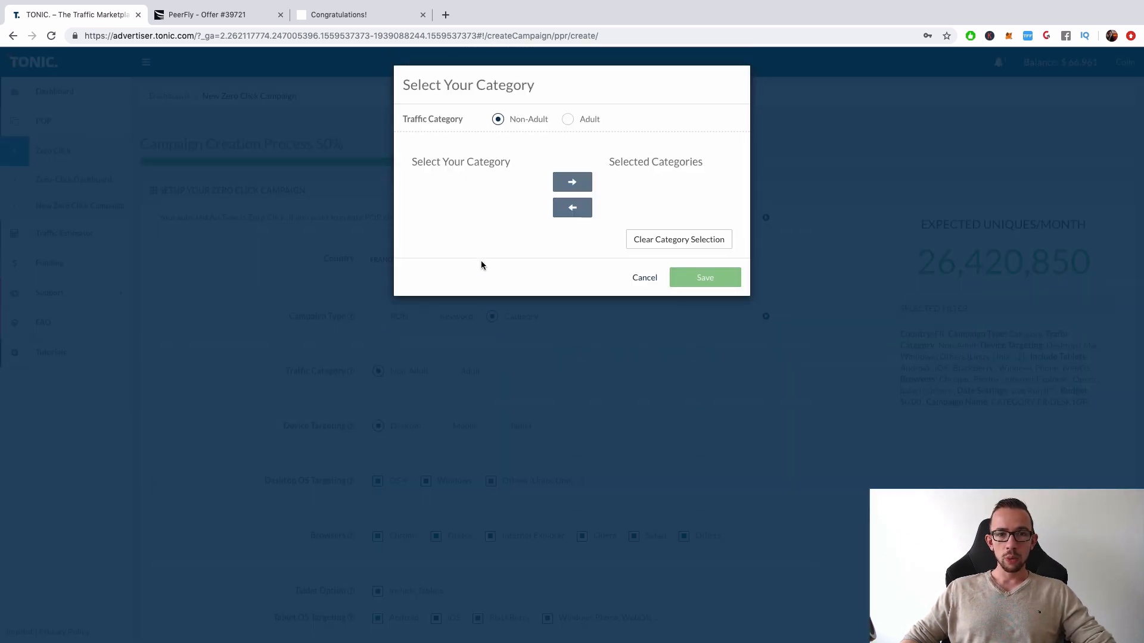
{"action": "scroll", "coordinate": [455, 252], "scroll_direction": "down", "scroll_amount": 10}
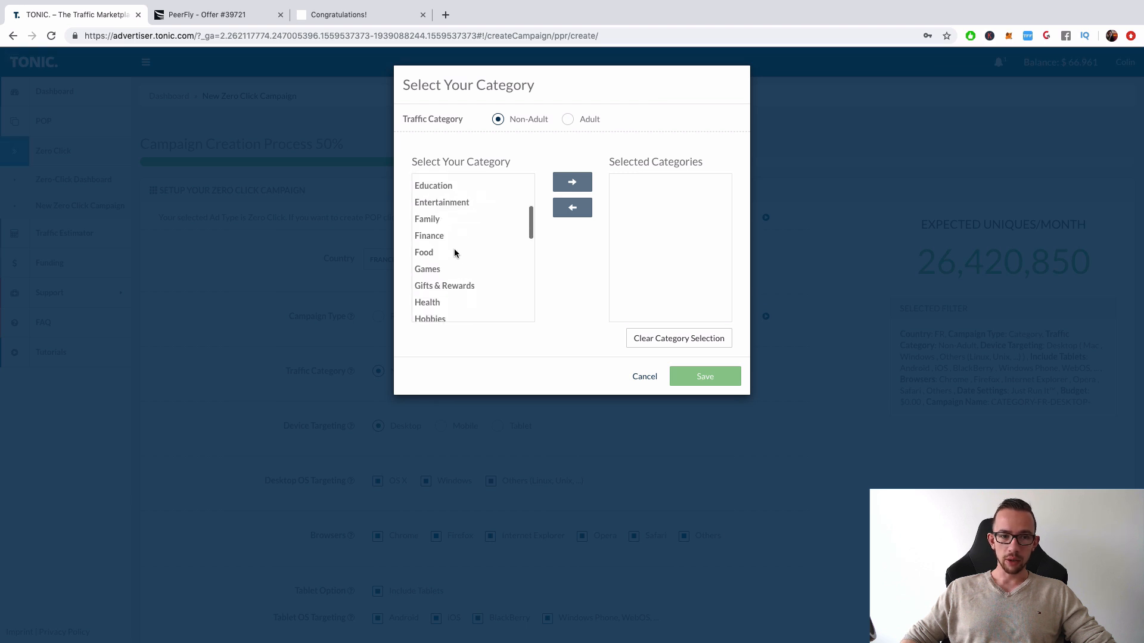
{"action": "scroll", "coordinate": [454, 253], "scroll_direction": "up", "scroll_amount": 5}
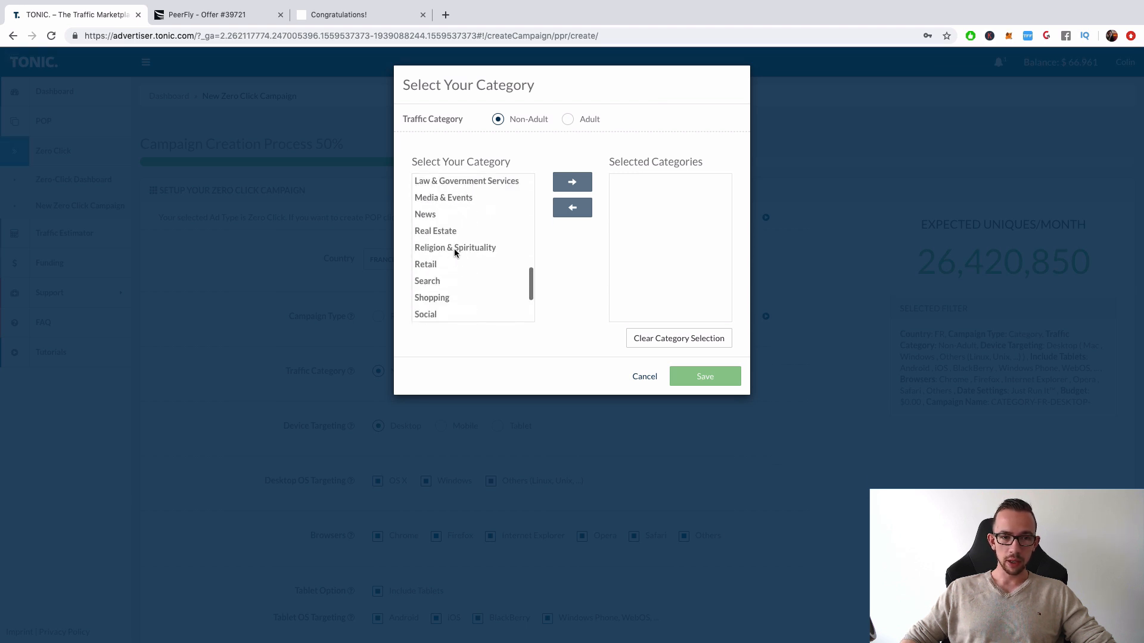
{"action": "scroll", "coordinate": [455, 252], "scroll_direction": "up", "scroll_amount": 3}
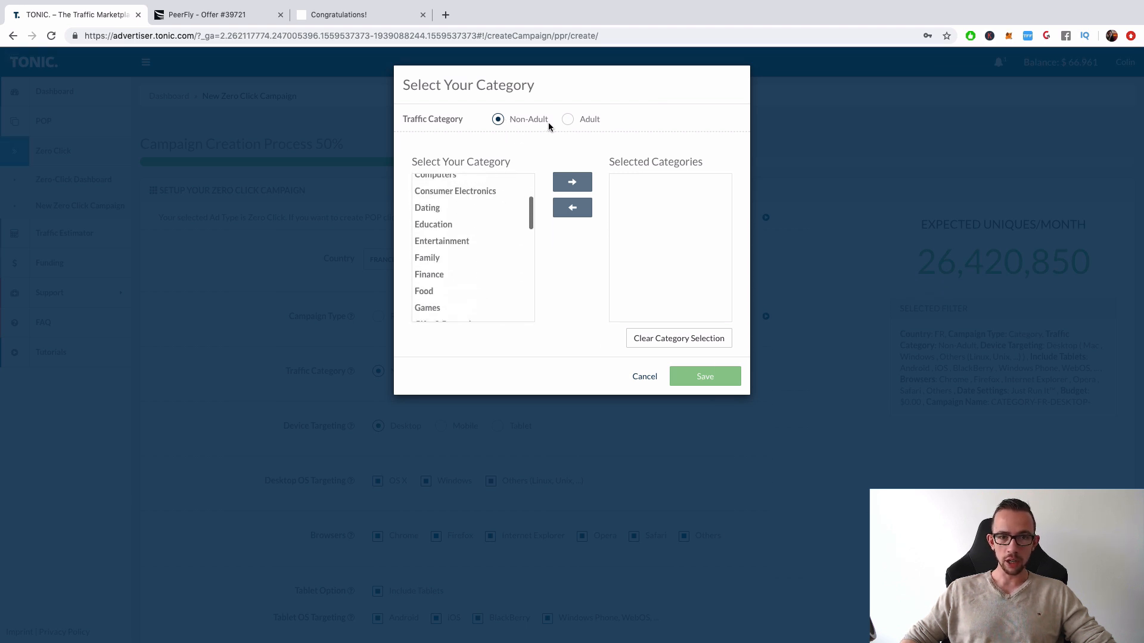
{"action": "left_click", "coordinate": [567, 120]}
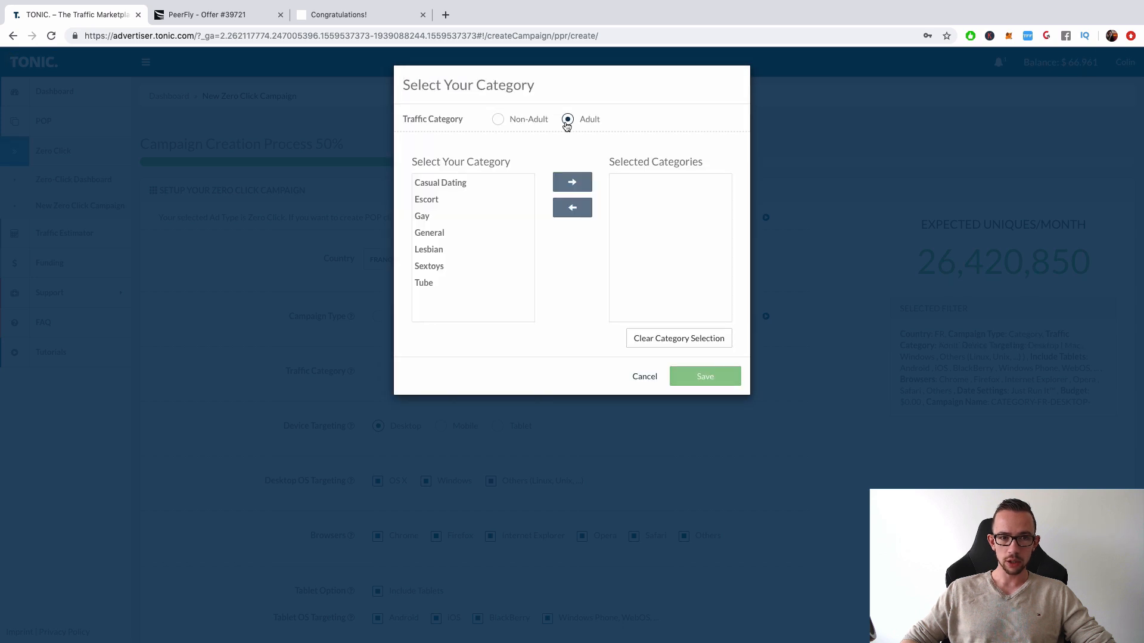
{"action": "left_click", "coordinate": [650, 383]}
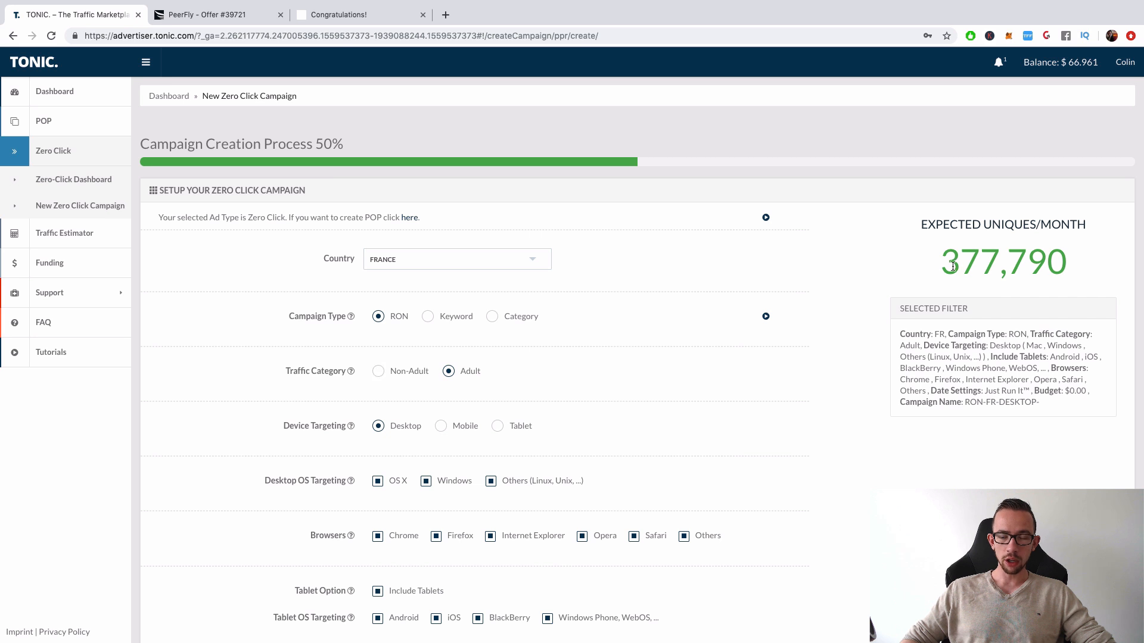
Set the traffic category to Non-Adult and the device targeting to Mobile for the France campaign
{"action": "left_click_drag", "start_coordinate": [953, 266], "coordinate": [1069, 267]}
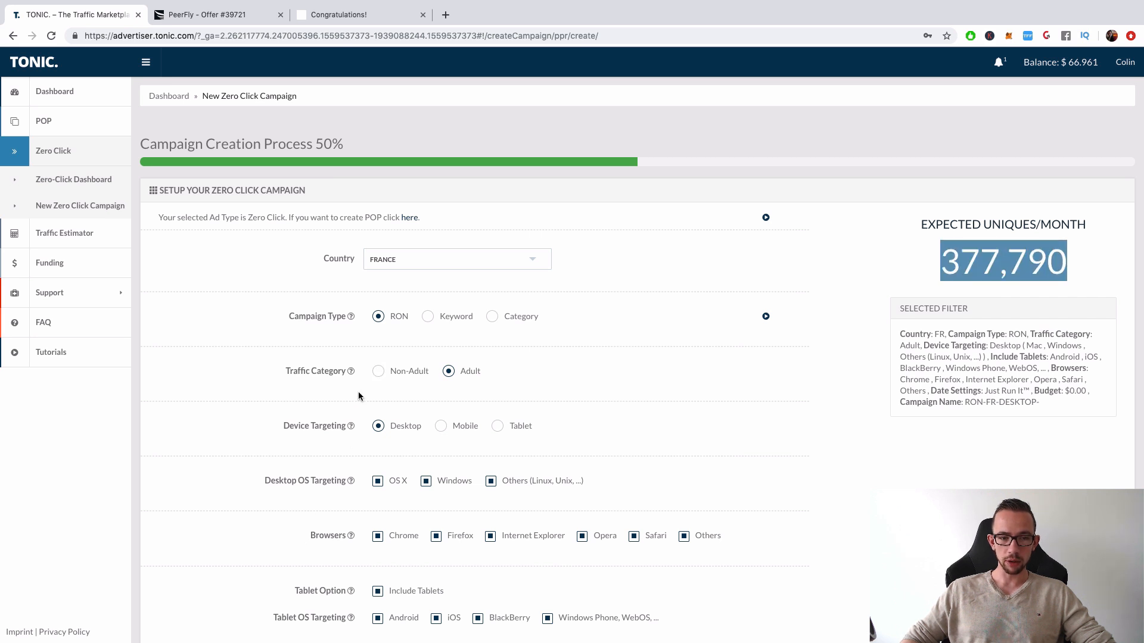
{"action": "left_click", "coordinate": [381, 372]}
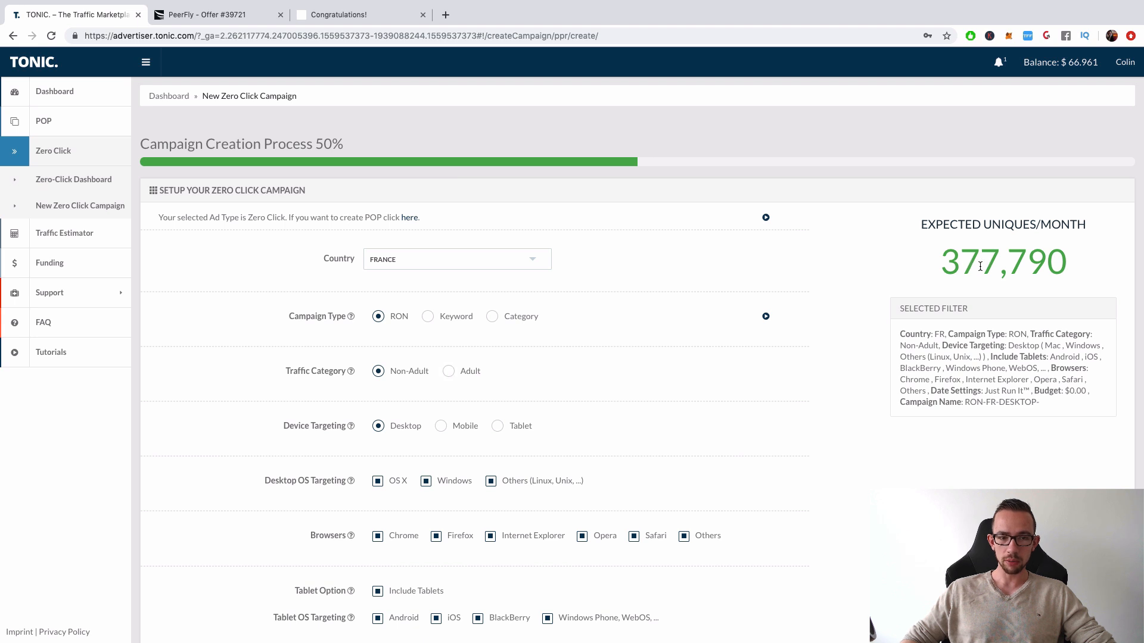
{"action": "scroll", "coordinate": [702, 439], "scroll_direction": "down", "scroll_amount": 3}
{"action": "scroll", "coordinate": [369, 331], "scroll_direction": "up", "scroll_amount": 1}
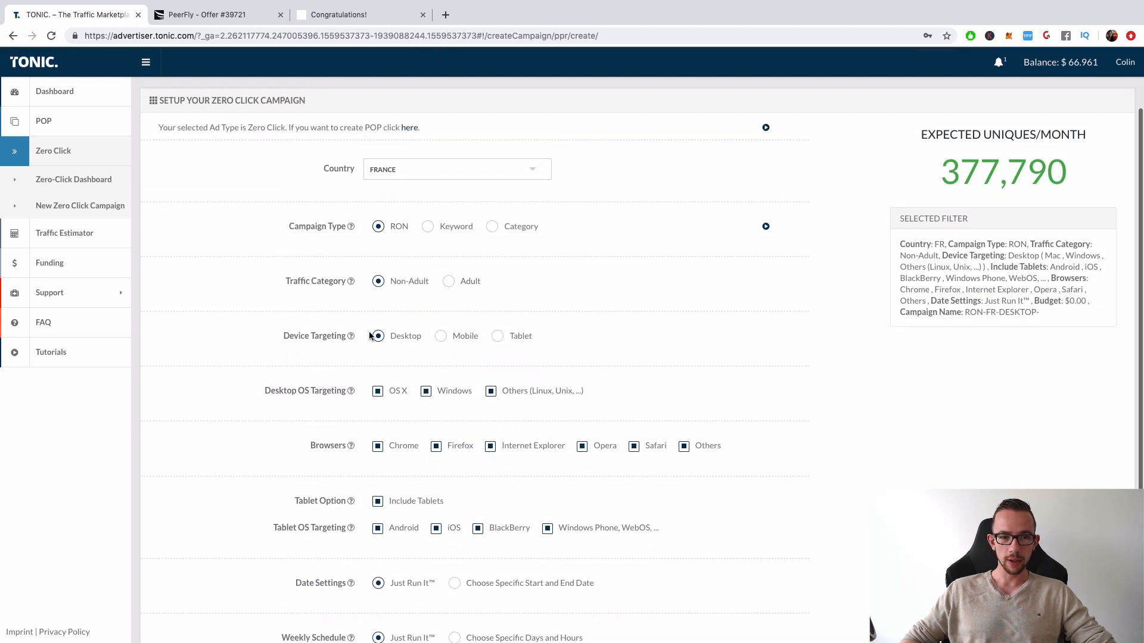
{"action": "left_click", "coordinate": [440, 337]}
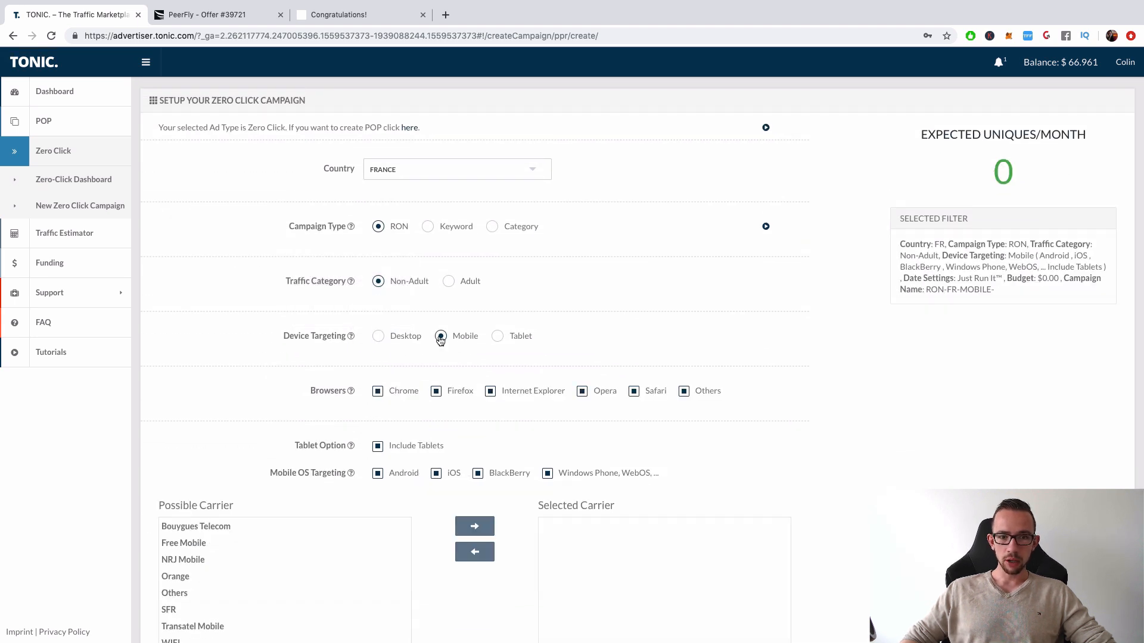
Set the campaign's device targeting to Desktop
{"action": "left_click", "coordinate": [387, 338]}
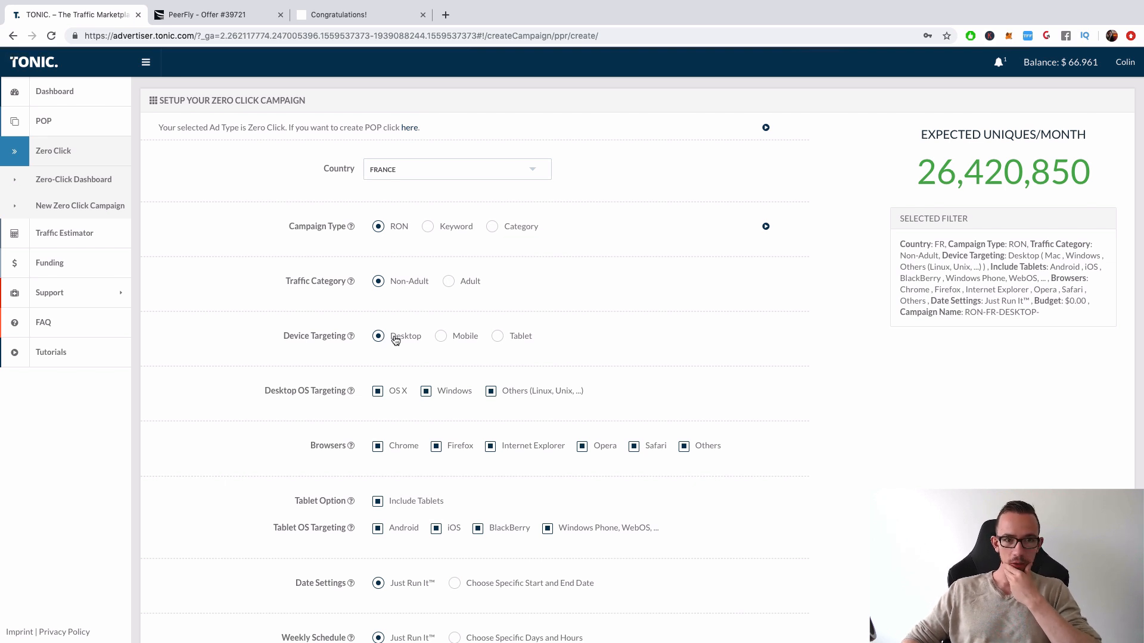
Compare the expected monthly uniques for the United States on Mobile and Desktop, and set the country back to France
{"action": "left_click", "coordinate": [434, 169]}
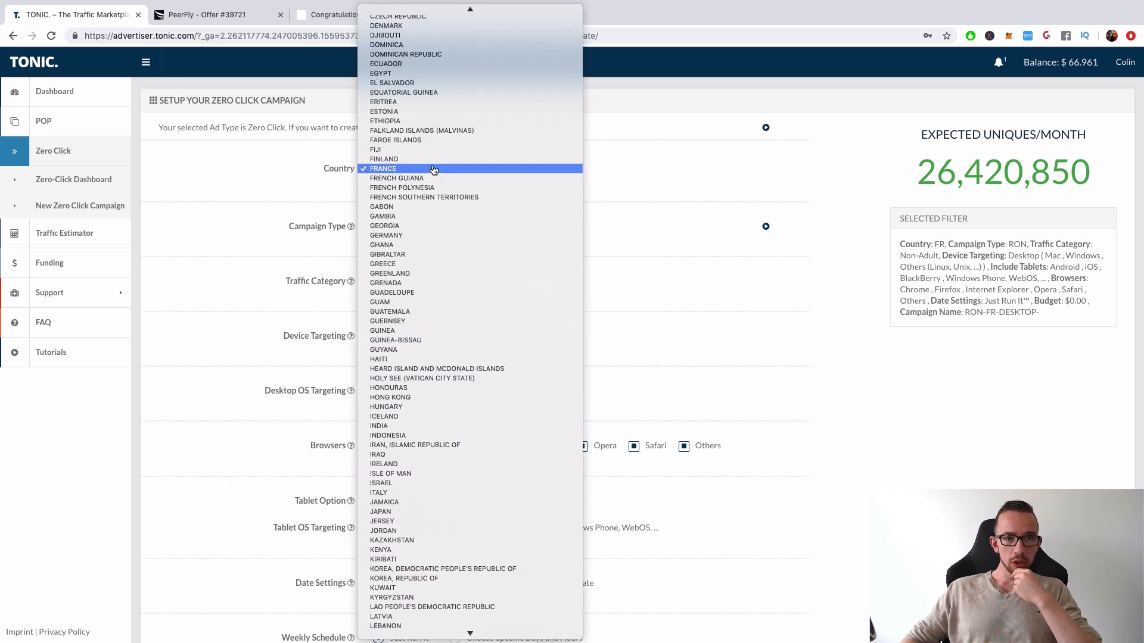
{"action": "scroll", "coordinate": [428, 620], "scroll_direction": "down", "scroll_amount": 2}
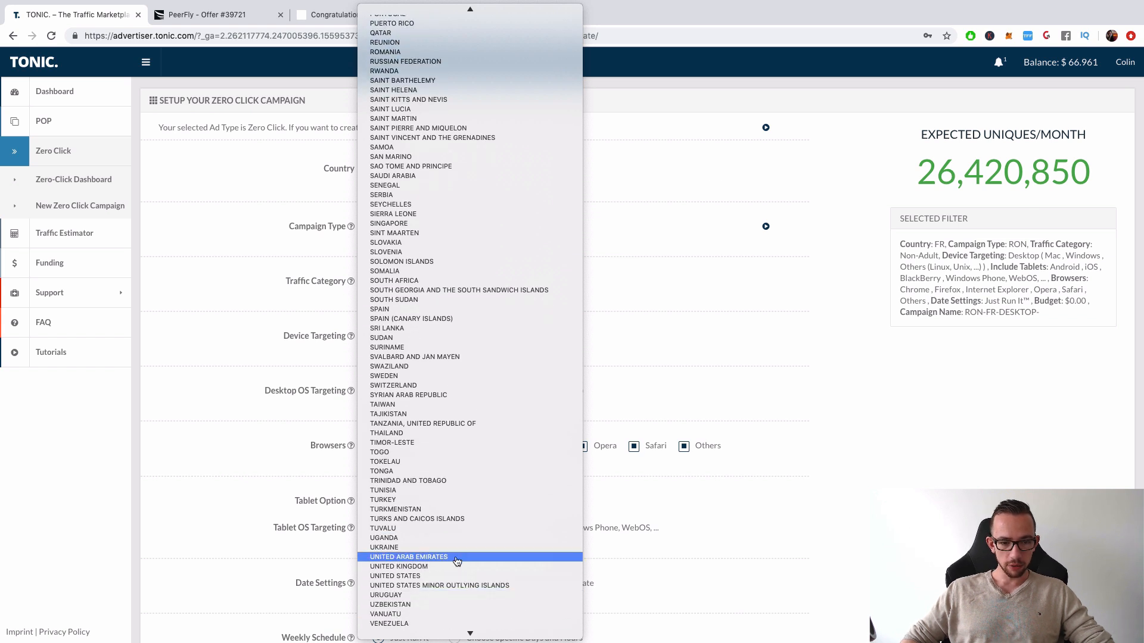
{"action": "left_click", "coordinate": [417, 577]}
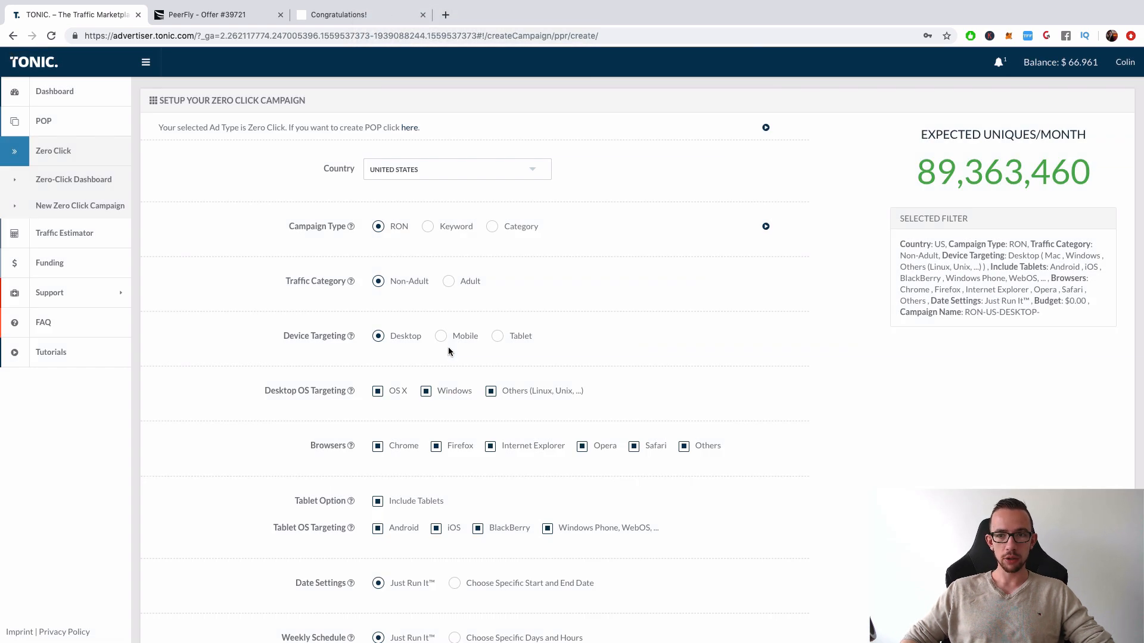
{"action": "left_click", "coordinate": [458, 336]}
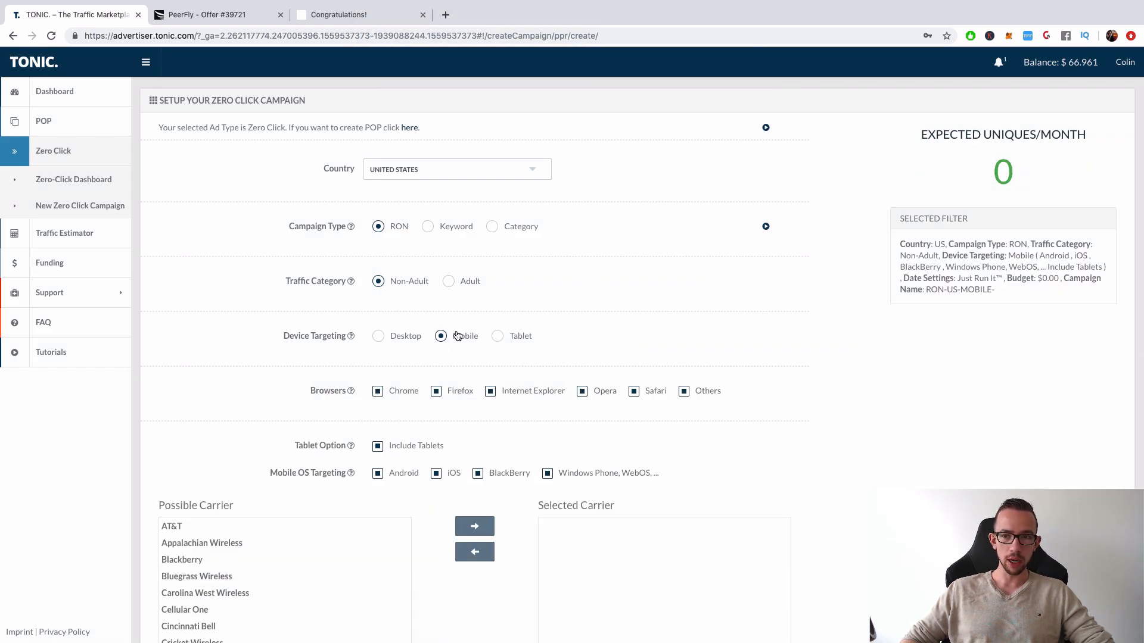
{"action": "left_click", "coordinate": [379, 337]}
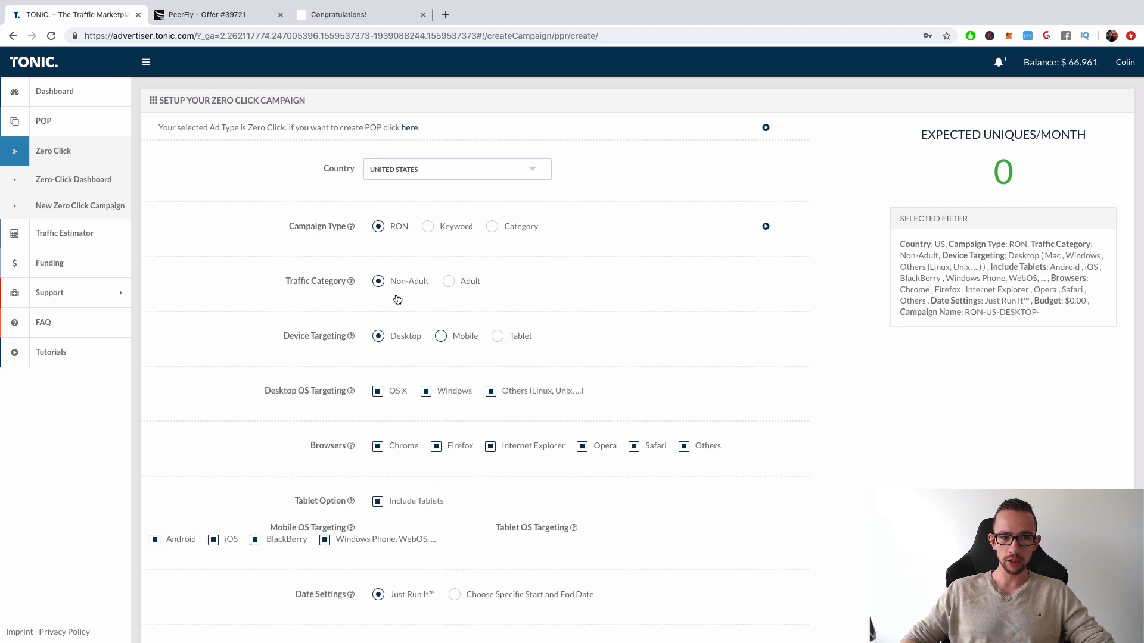
{"action": "left_click", "coordinate": [417, 169]}
{"action": "scroll", "coordinate": [419, 163], "scroll_direction": "up", "scroll_amount": 15}
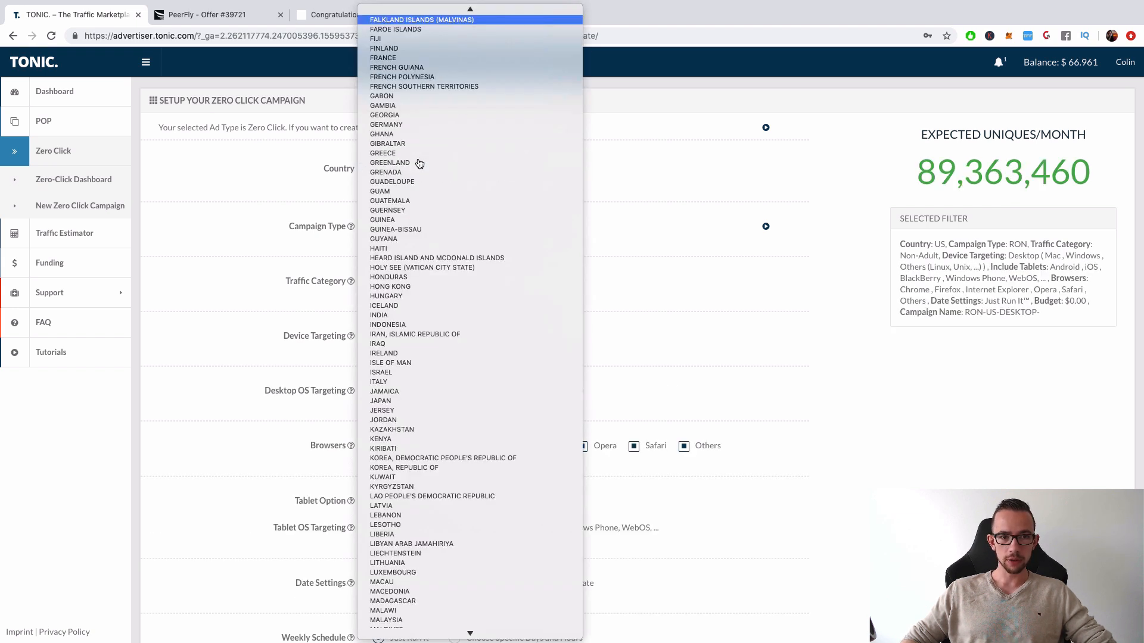
{"action": "left_click", "coordinate": [407, 58]}
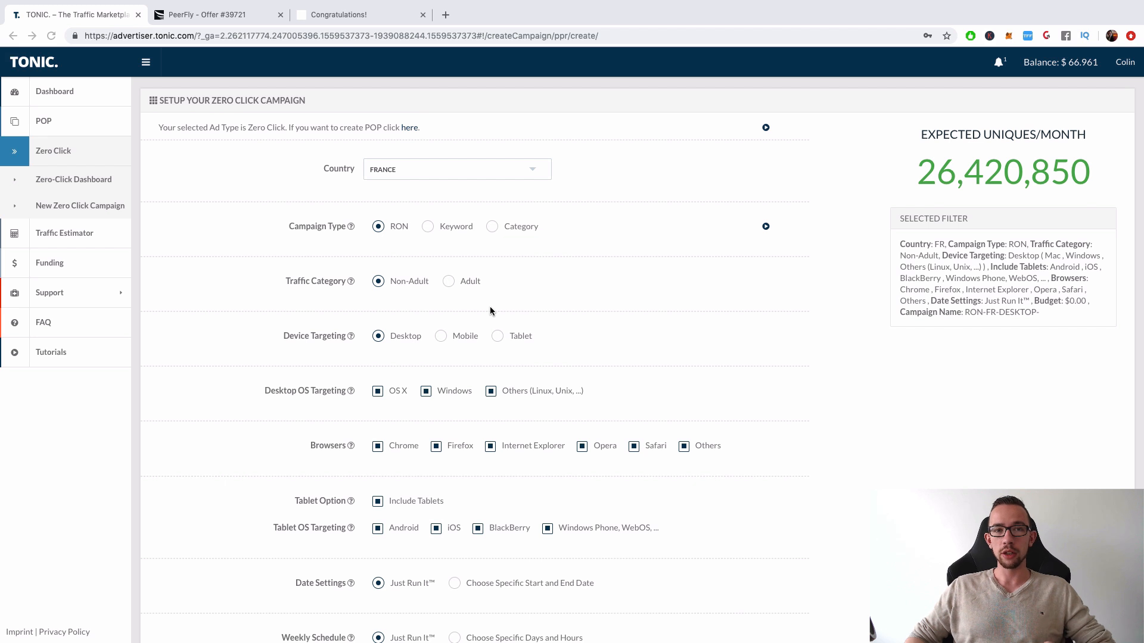
Switch to the PeerFly offer and check which device types it accepts
{"action": "scroll", "coordinate": [540, 327], "scroll_direction": "down", "scroll_amount": 2}
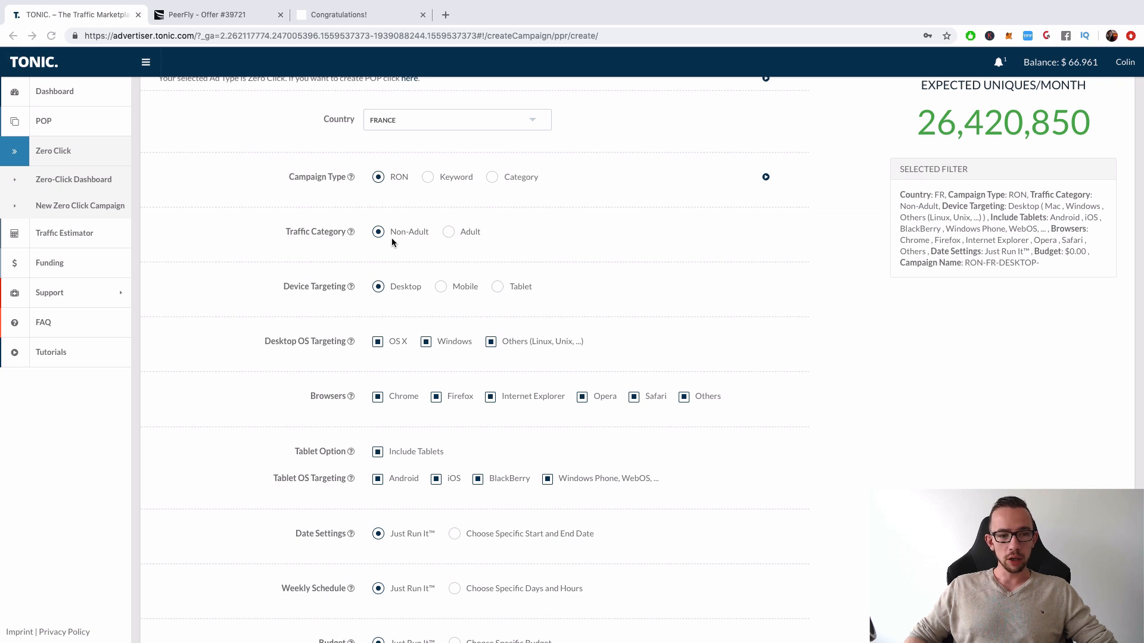
{"action": "scroll", "coordinate": [293, 327], "scroll_direction": "down", "scroll_amount": 1}
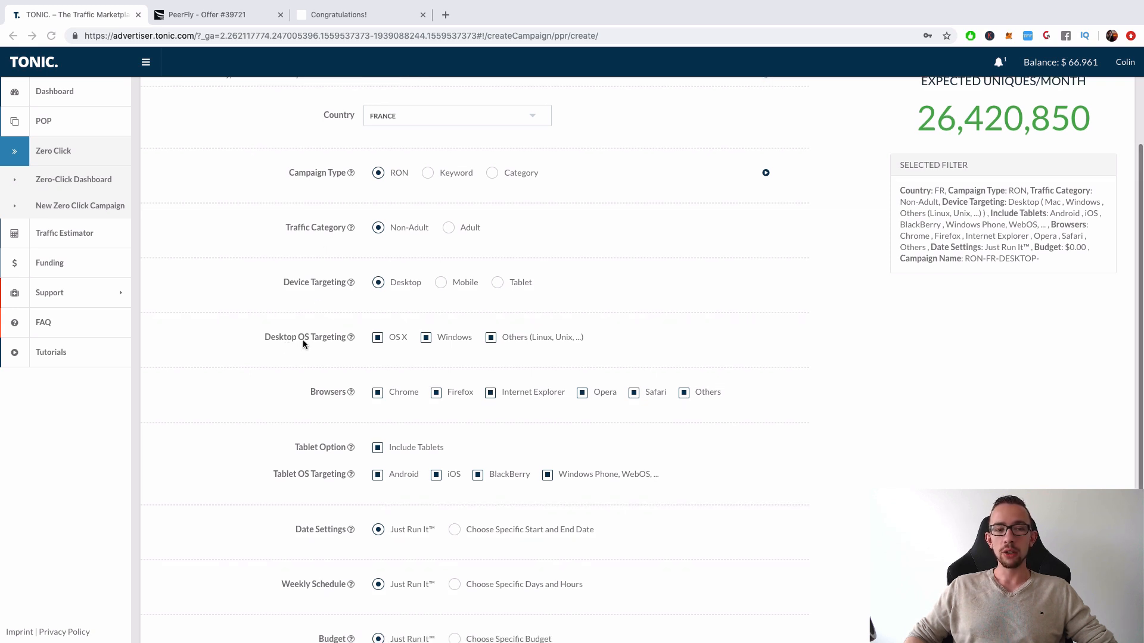
{"action": "left_click", "coordinate": [189, 21]}
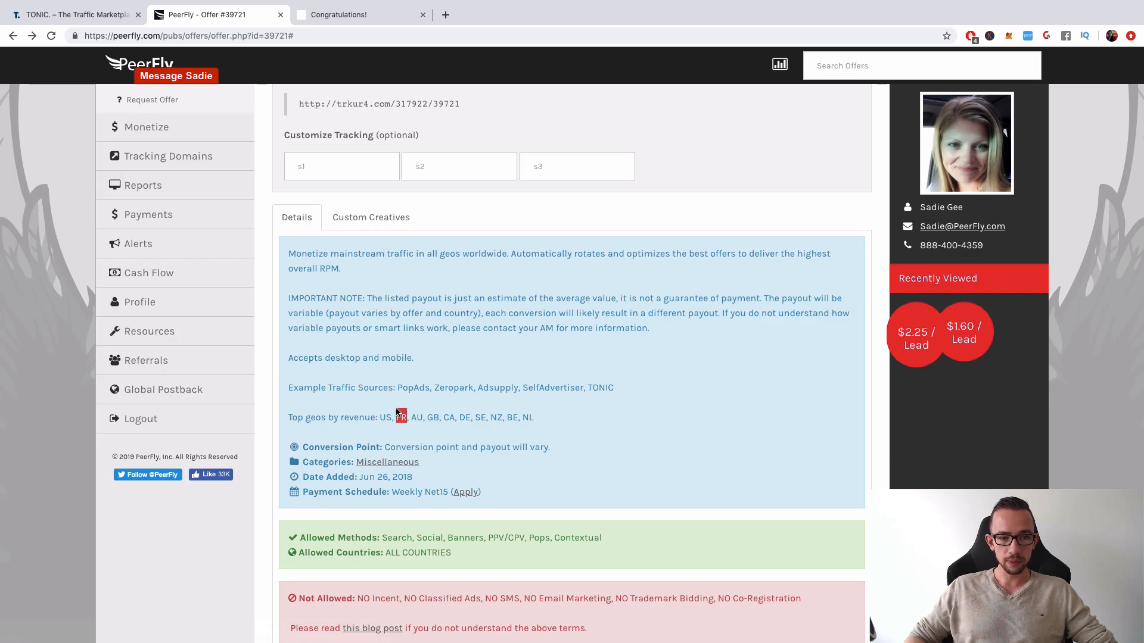
{"action": "left_click", "coordinate": [333, 387]}
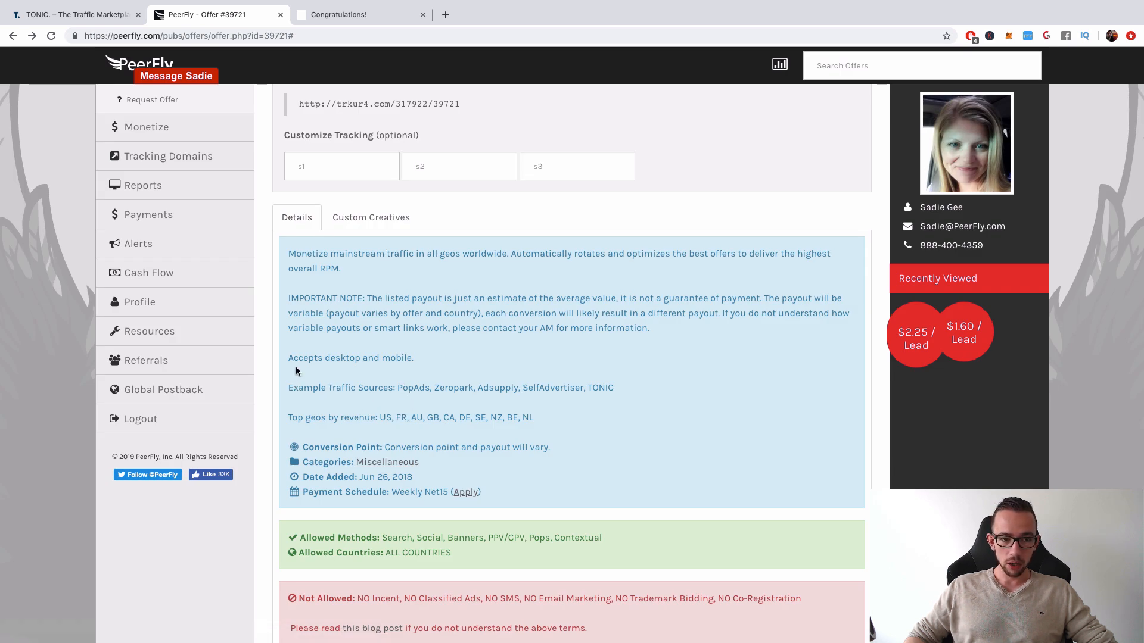
{"action": "left_click_drag", "start_coordinate": [289, 360], "coordinate": [381, 360]}
{"action": "left_click", "coordinate": [380, 359]}
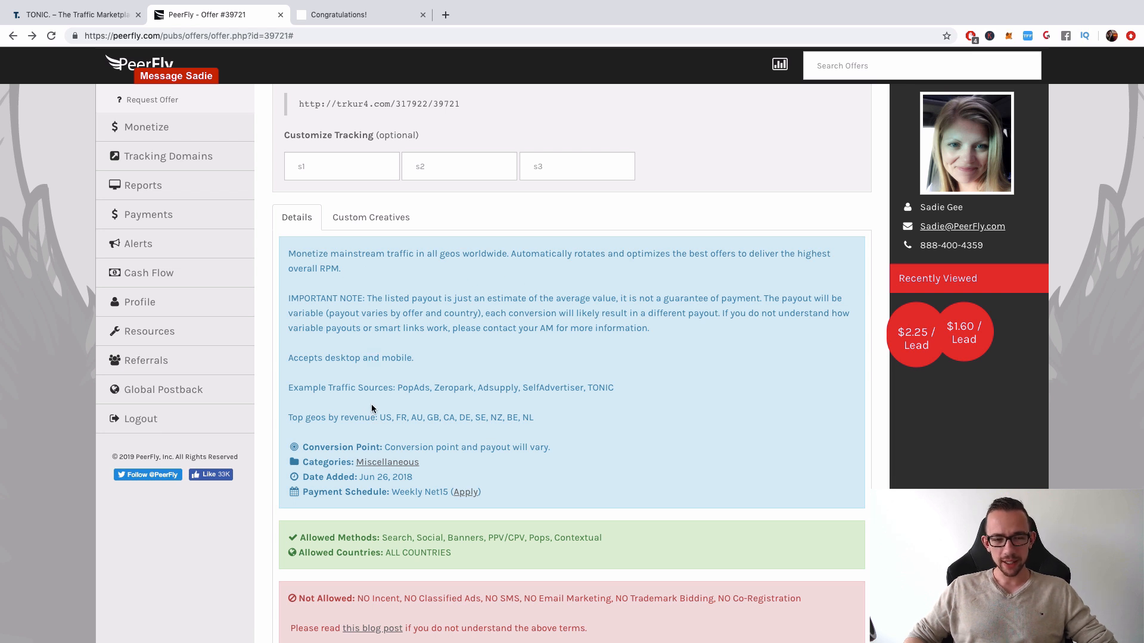
Review the offer's allowed promotion methods, including PPV/CPV, and its restrictions on misleading scare tactics
{"action": "scroll", "coordinate": [374, 408], "scroll_direction": "down", "scroll_amount": 1}
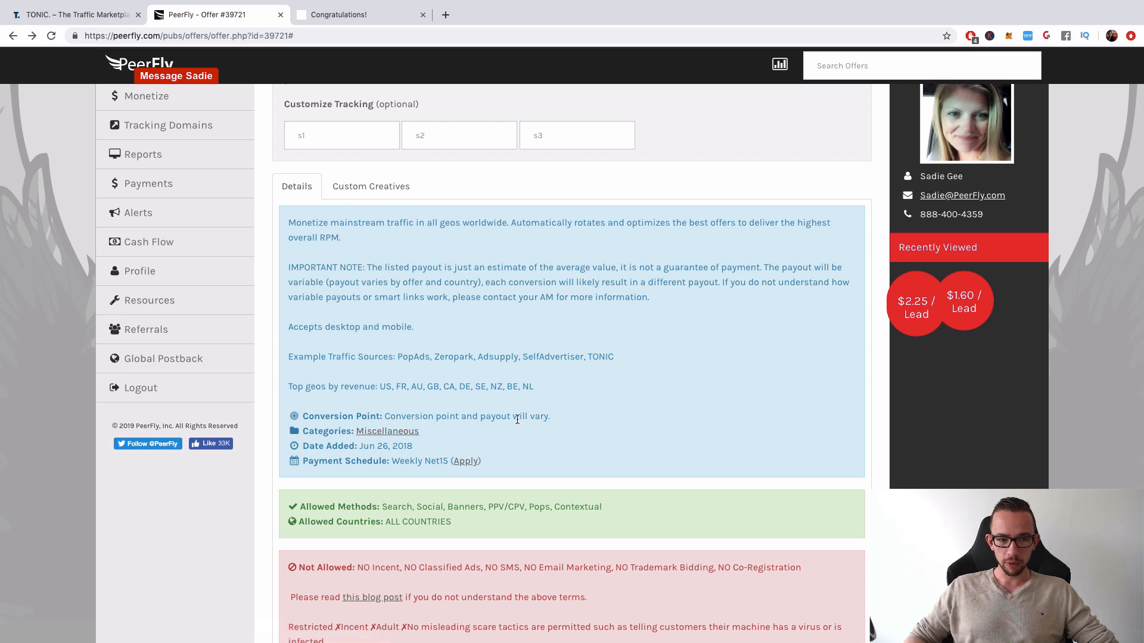
{"action": "scroll", "coordinate": [517, 420], "scroll_direction": "down", "scroll_amount": 2}
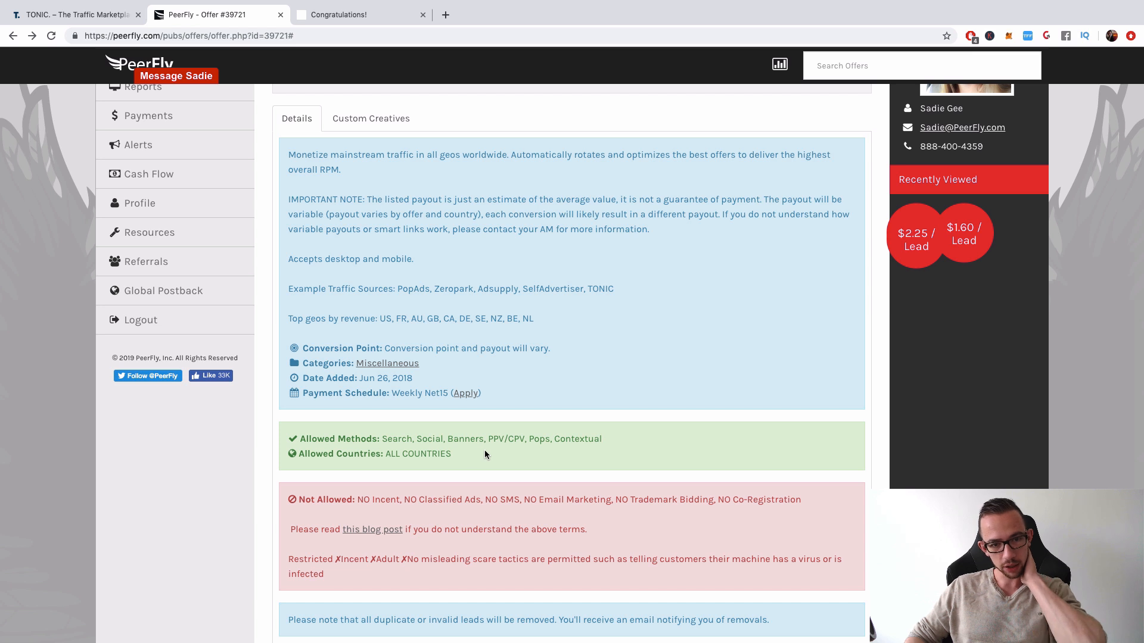
{"action": "left_click_drag", "start_coordinate": [488, 439], "coordinate": [525, 439]}
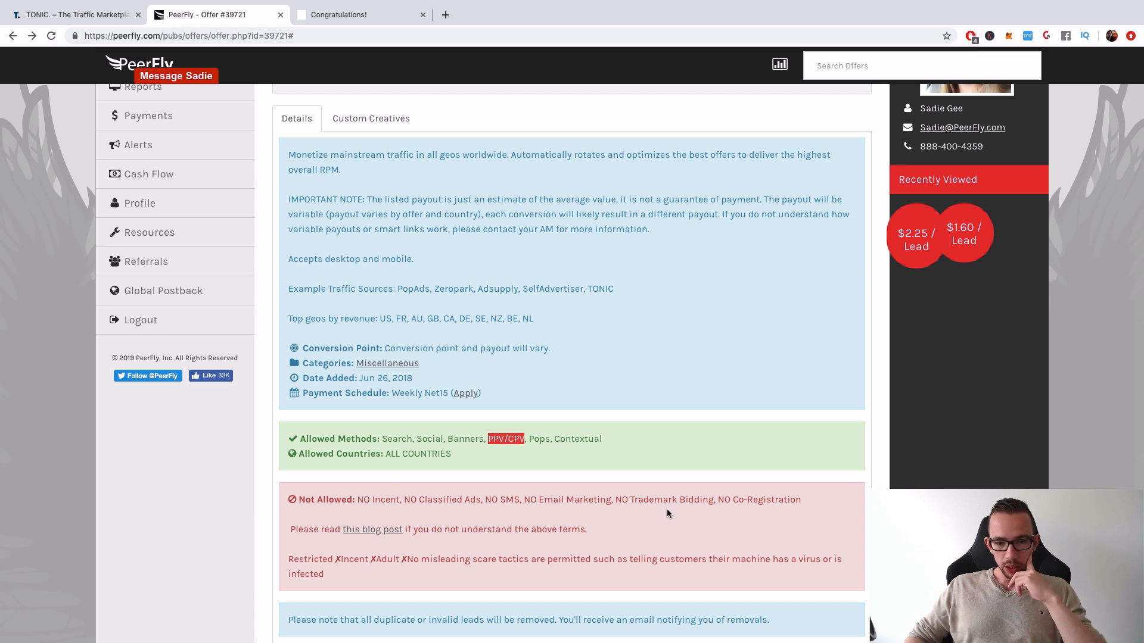
{"action": "scroll", "coordinate": [447, 539], "scroll_direction": "down", "scroll_amount": 1}
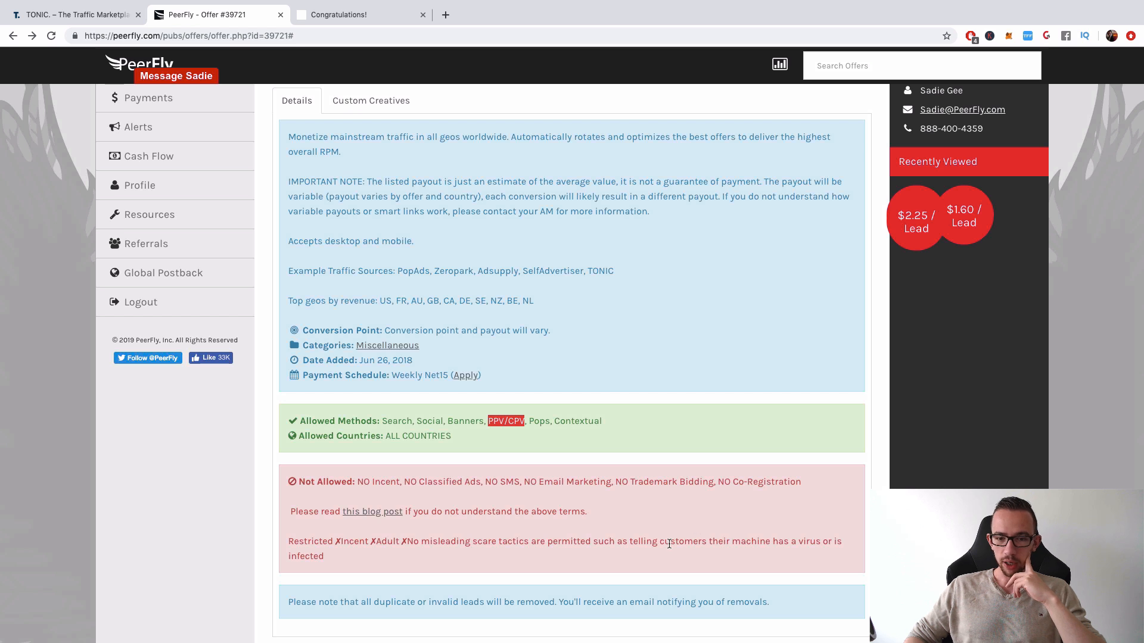
{"action": "left_click_drag", "start_coordinate": [670, 544], "coordinate": [834, 552]}
{"action": "scroll", "coordinate": [834, 552], "scroll_direction": "up", "scroll_amount": 1}
{"action": "left_click", "coordinate": [630, 550]}
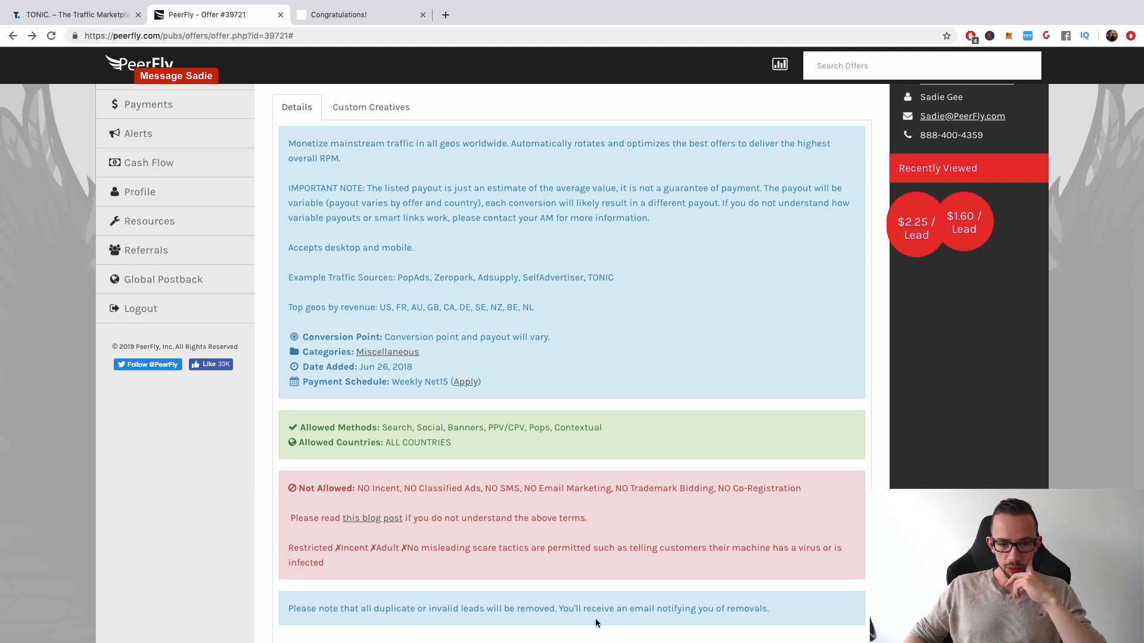
{"action": "scroll", "coordinate": [599, 527], "scroll_direction": "up", "scroll_amount": 5}
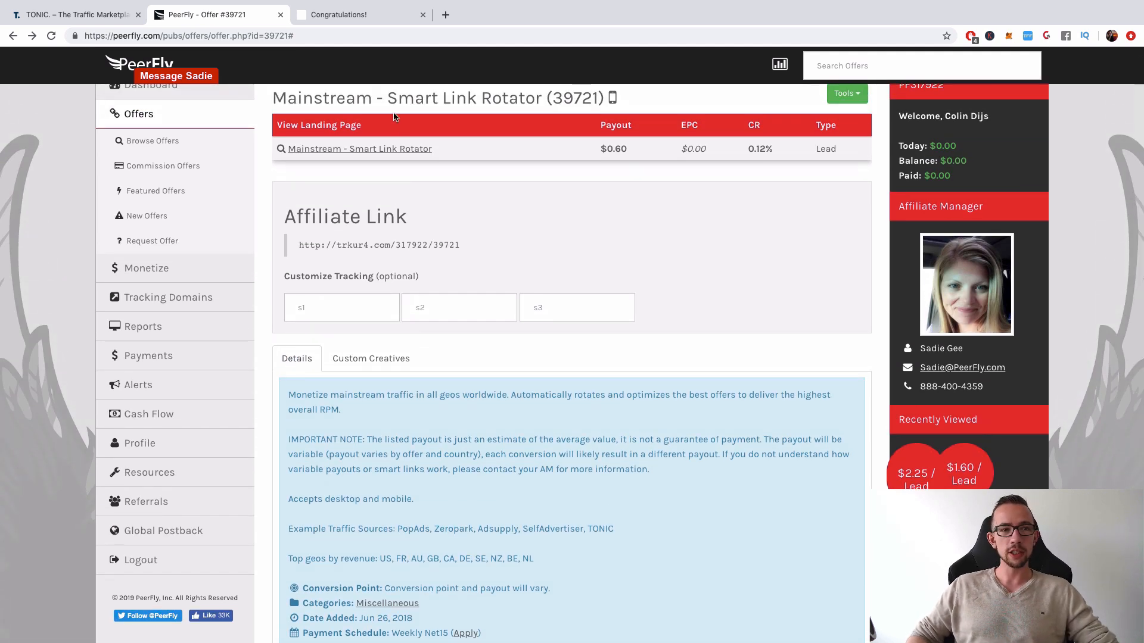
Close the Congratulations page and return to the TONIC campaign form
{"action": "left_click", "coordinate": [380, 21]}
{"action": "left_click", "coordinate": [422, 14]}
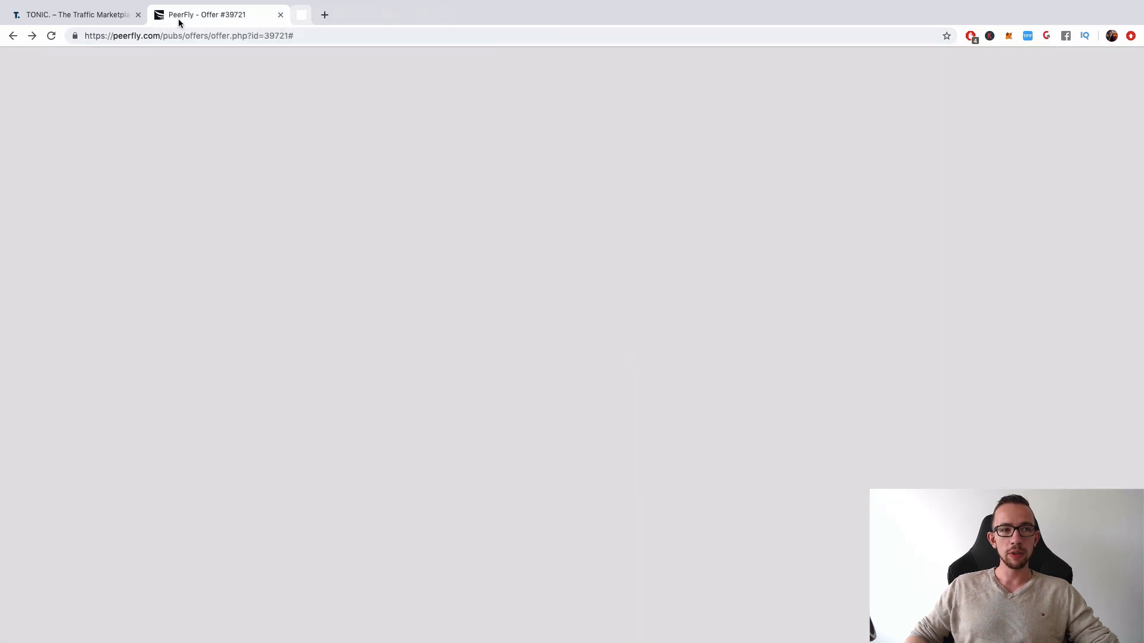
{"action": "left_click", "coordinate": [70, 19]}
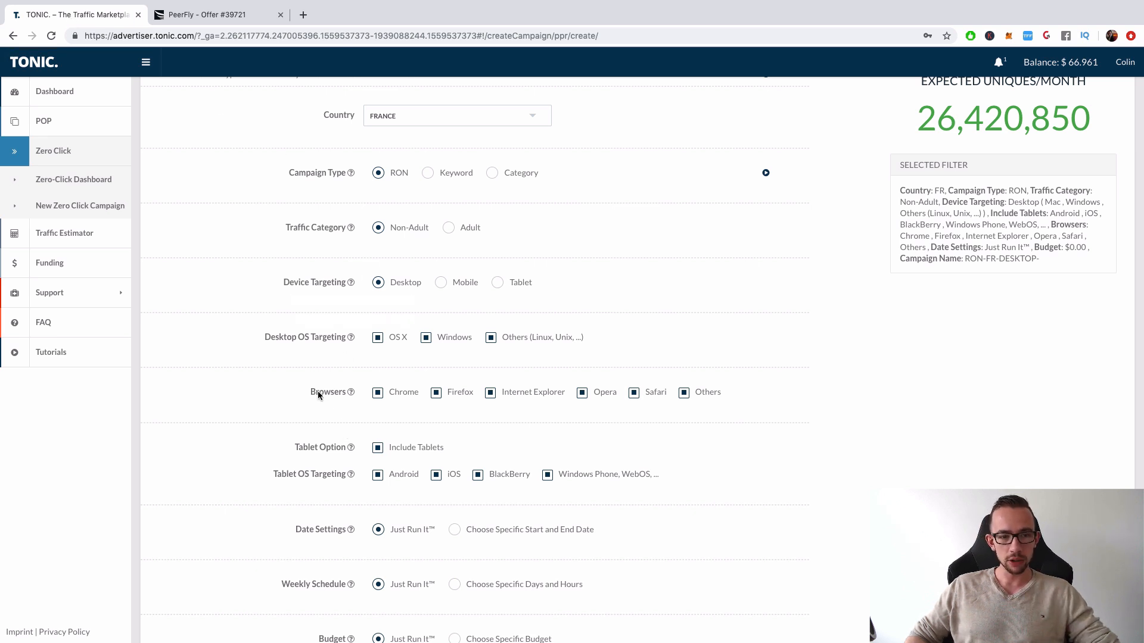
Exclude and re-include each targeted browser in turn, from Chrome to Others, to compare the effect on expected monthly uniques
{"action": "left_click", "coordinate": [378, 394]}
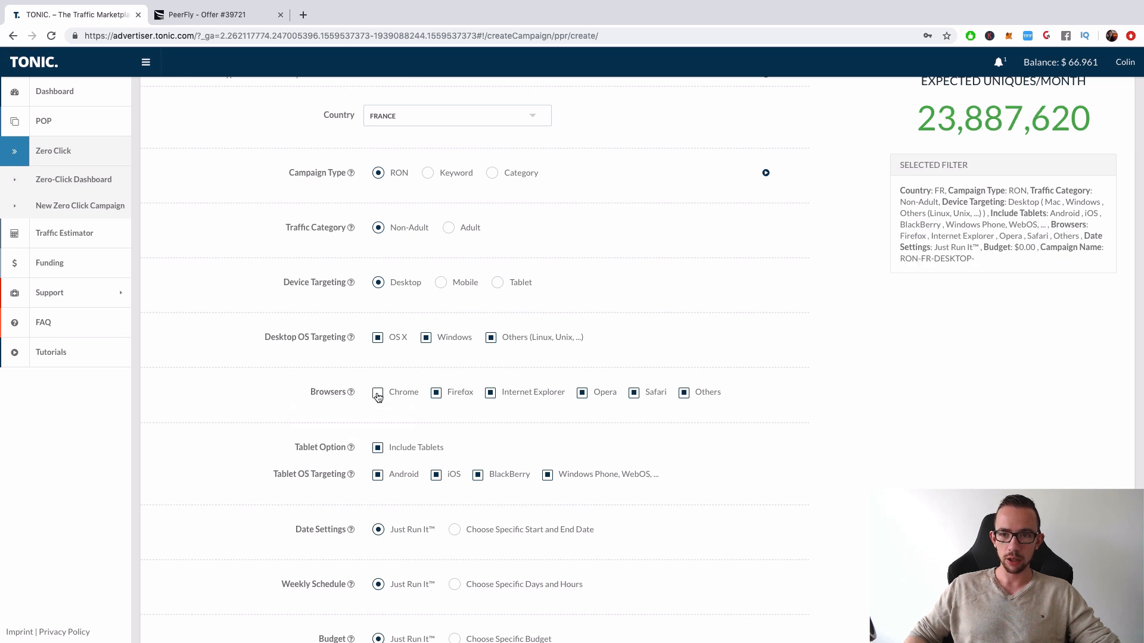
{"action": "left_click", "coordinate": [377, 395]}
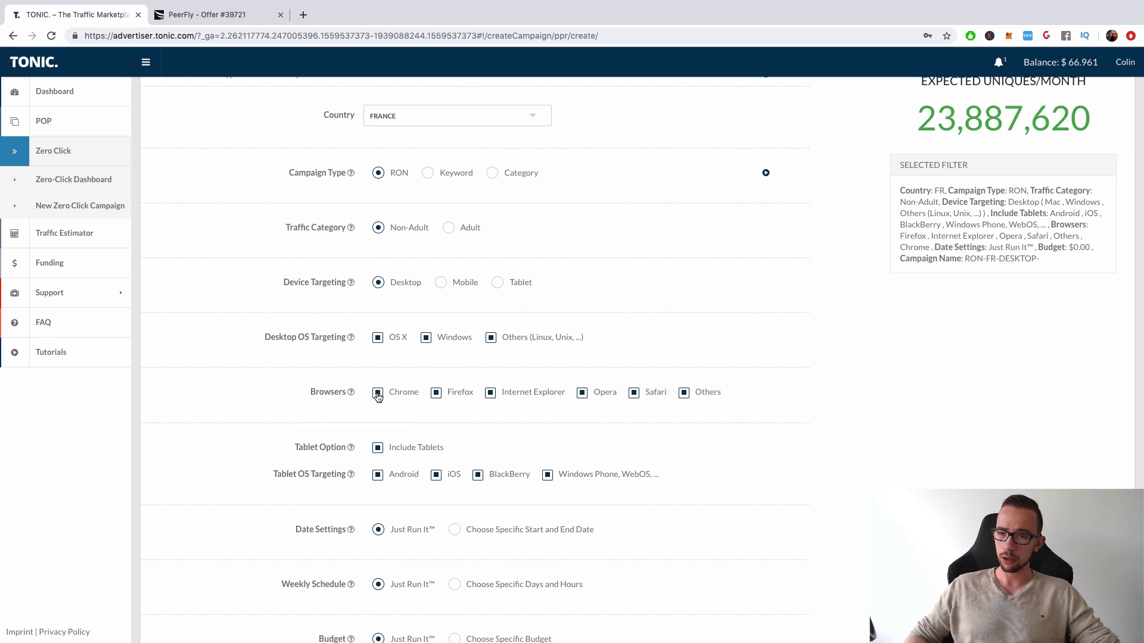
{"action": "left_click", "coordinate": [442, 398]}
{"action": "left_click", "coordinate": [443, 398]}
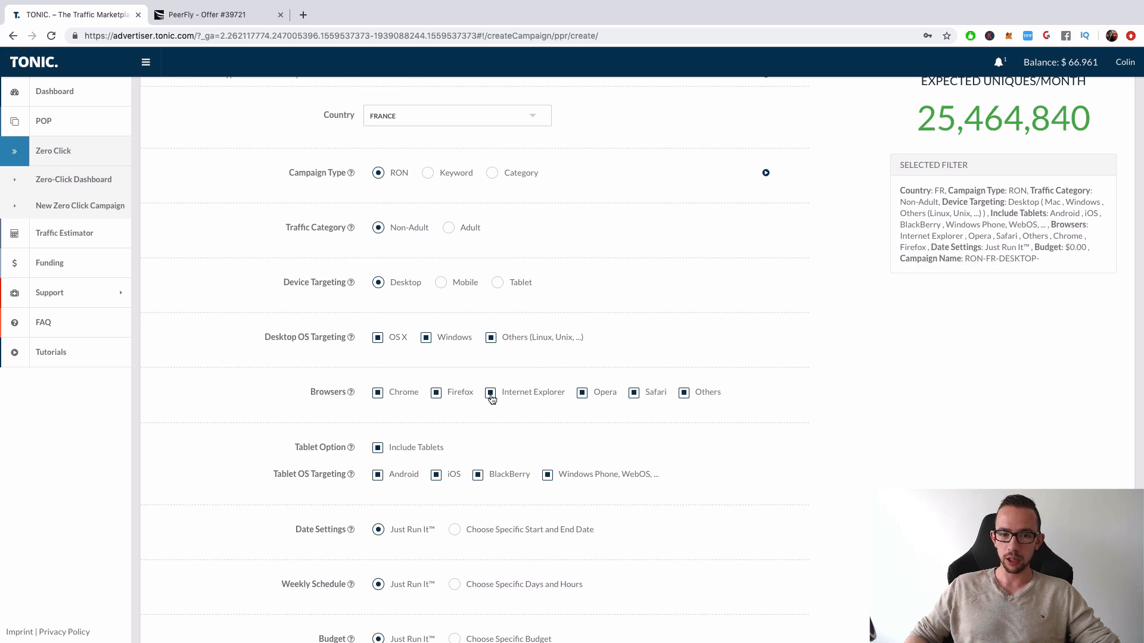
{"action": "left_click", "coordinate": [491, 397]}
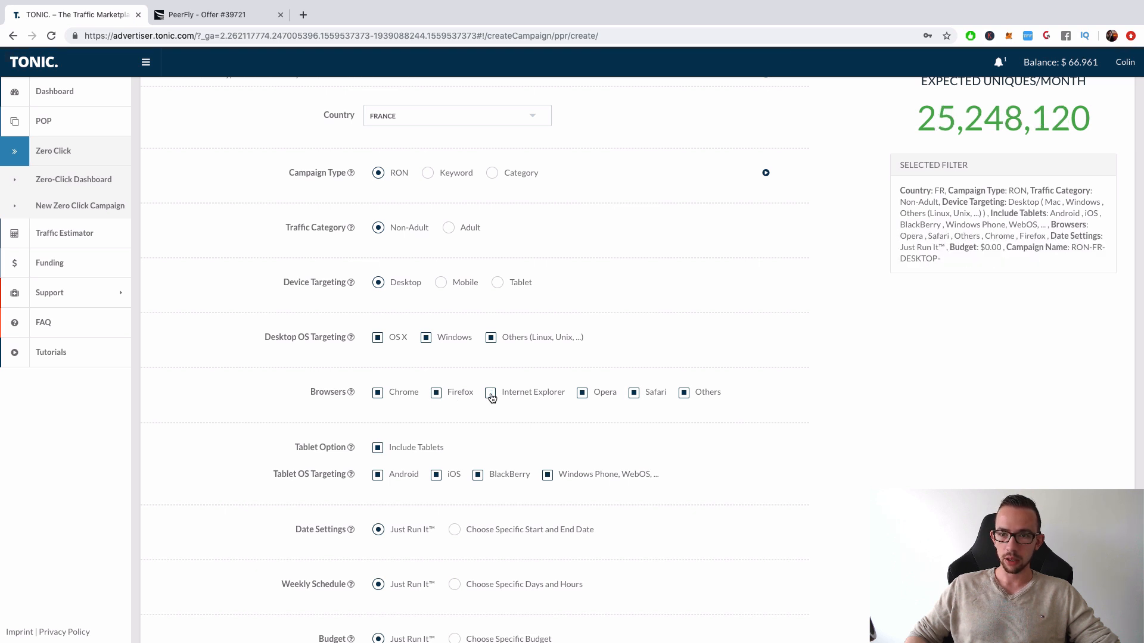
{"action": "left_click", "coordinate": [492, 396]}
{"action": "left_click", "coordinate": [644, 393]}
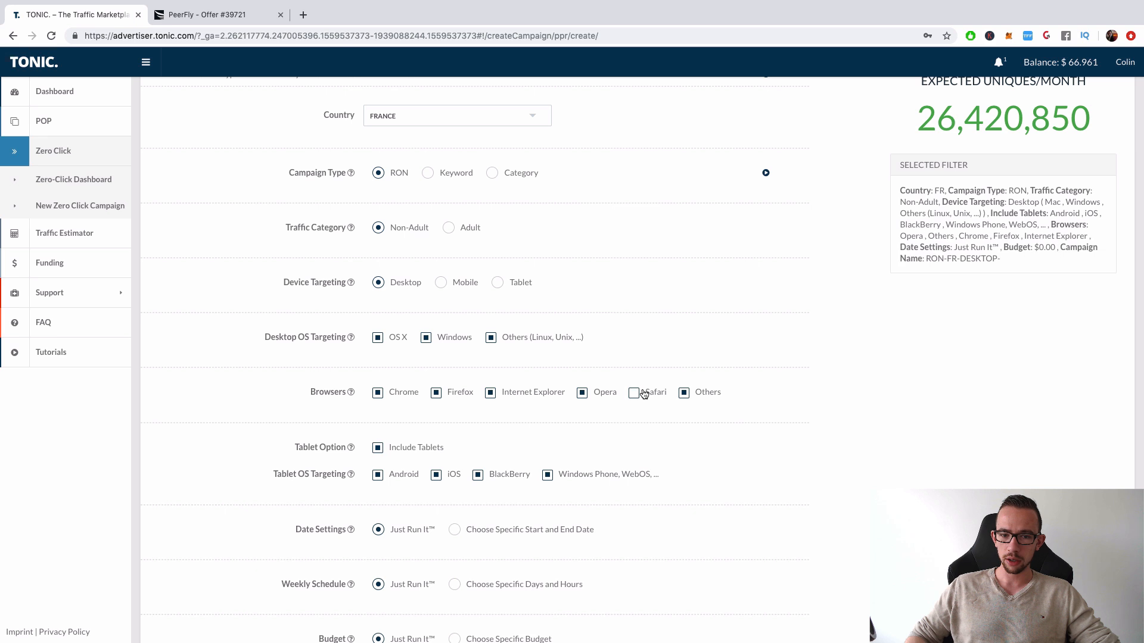
{"action": "left_click", "coordinate": [643, 394]}
{"action": "left_click", "coordinate": [591, 395]}
{"action": "left_click", "coordinate": [582, 393]}
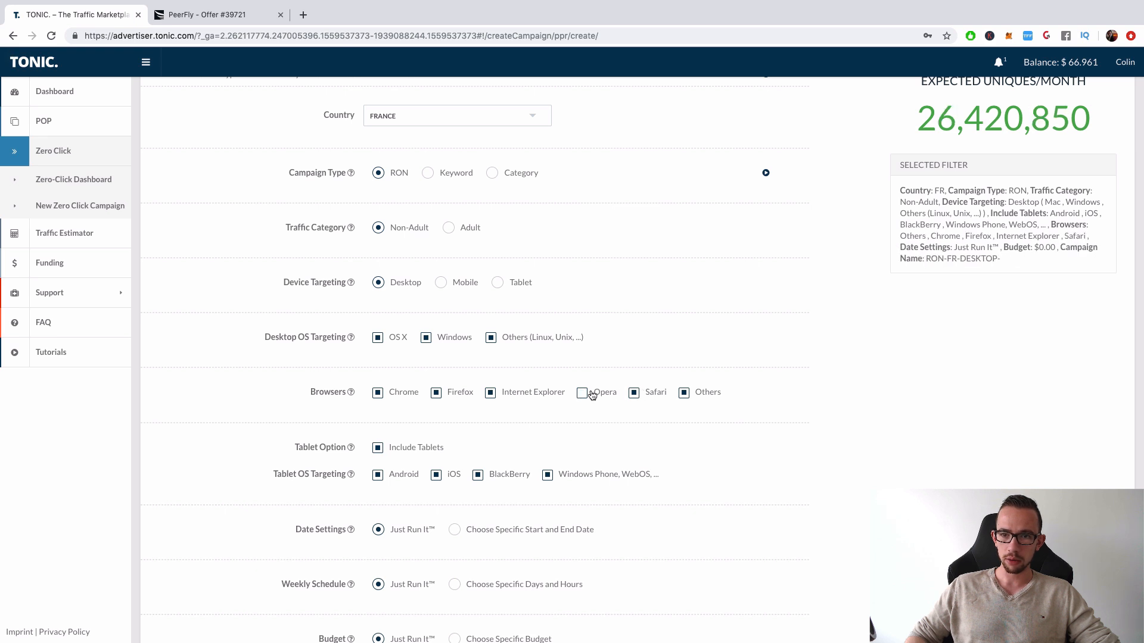
{"action": "left_click", "coordinate": [696, 398]}
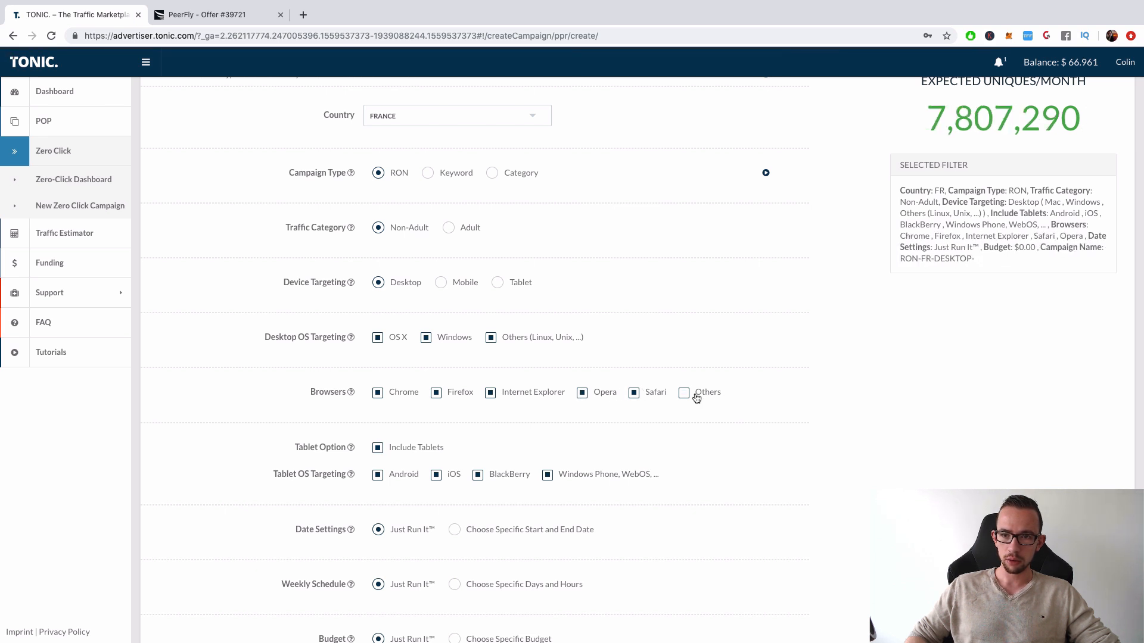
{"action": "left_click", "coordinate": [696, 398]}
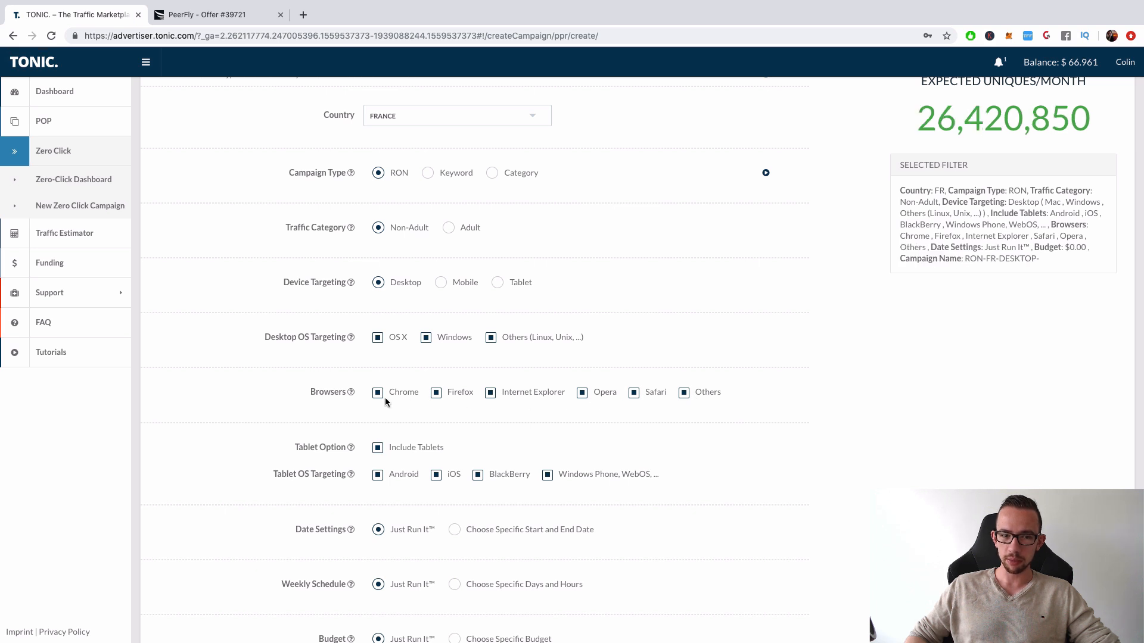
{"action": "left_click", "coordinate": [684, 397]}
{"action": "left_click", "coordinate": [684, 398]}
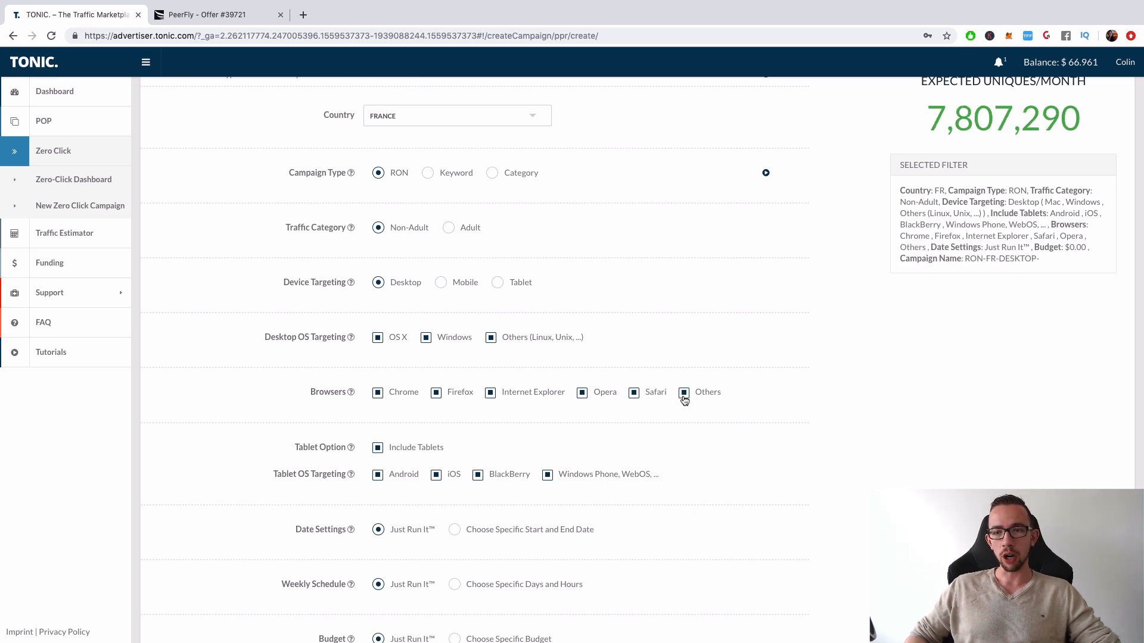
Exclude and re-include OS X, Windows and Others (Linux, Unix, ...) in turn to compare the effect on expected monthly uniques
{"action": "left_click", "coordinate": [379, 338]}
{"action": "left_click", "coordinate": [378, 338]}
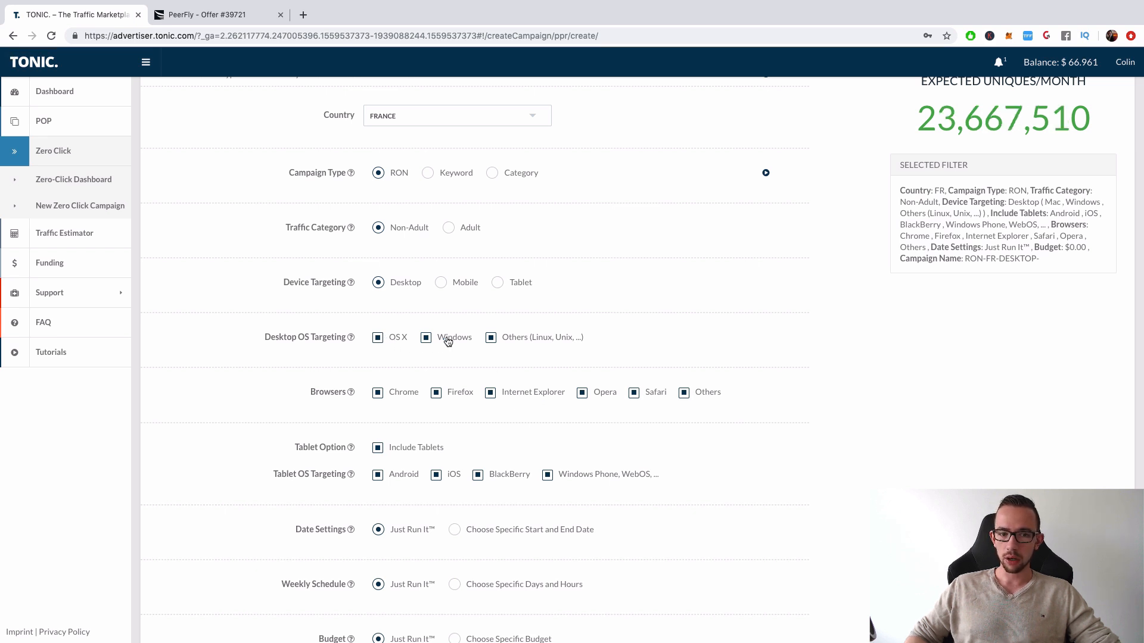
{"action": "left_click", "coordinate": [427, 339]}
{"action": "left_click", "coordinate": [426, 338]}
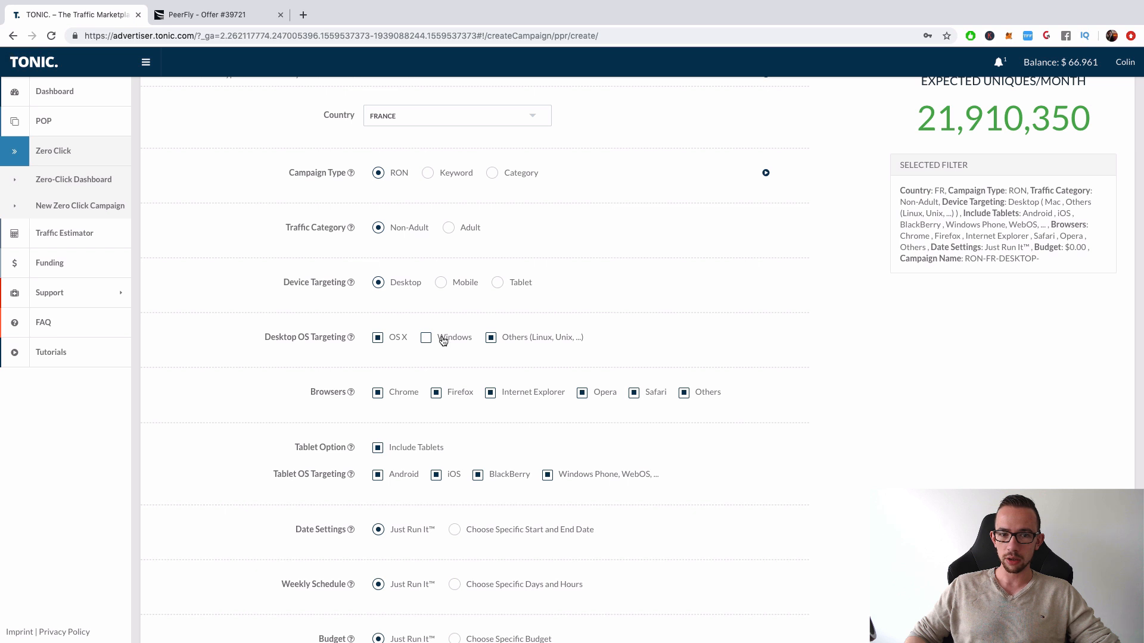
{"action": "left_click", "coordinate": [493, 339]}
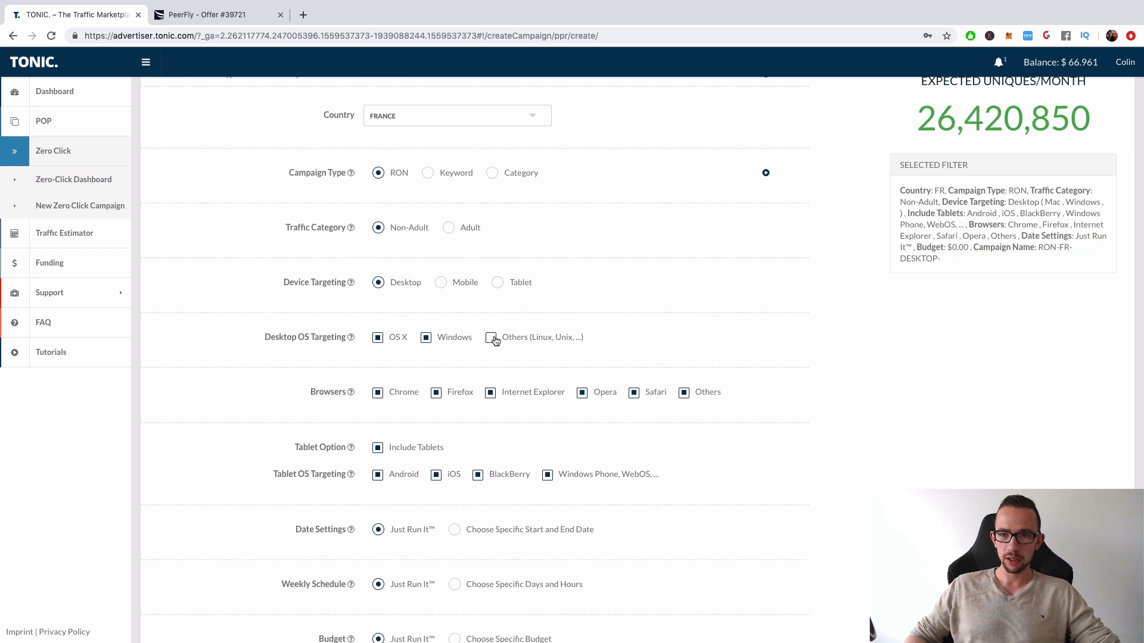
{"action": "left_click", "coordinate": [492, 339]}
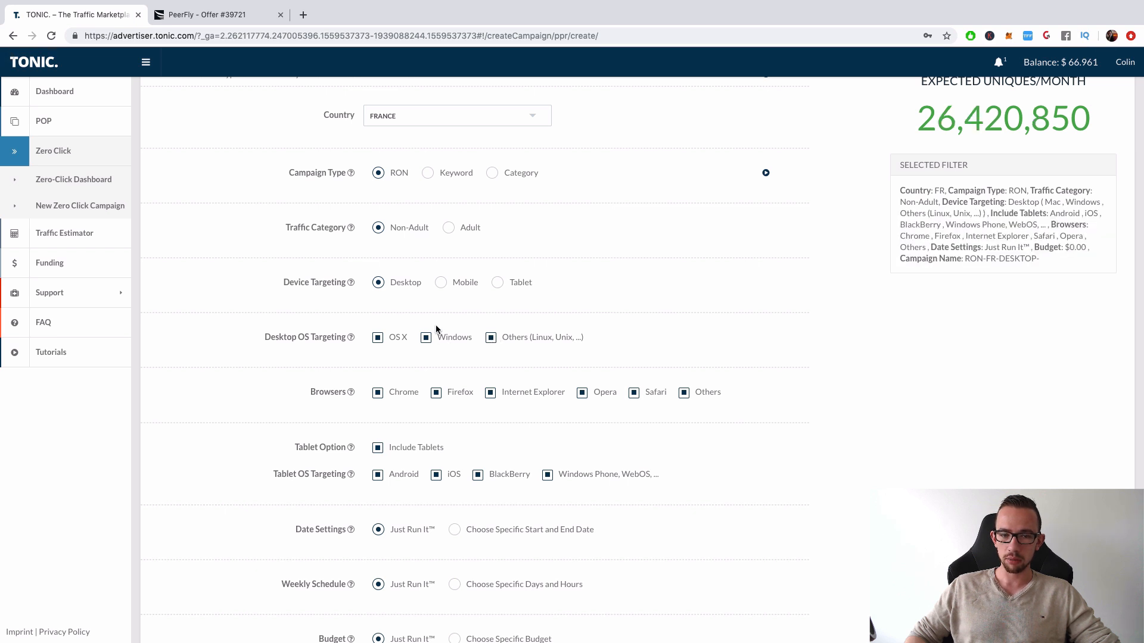
{"action": "scroll", "coordinate": [430, 332], "scroll_direction": "down", "scroll_amount": 1}
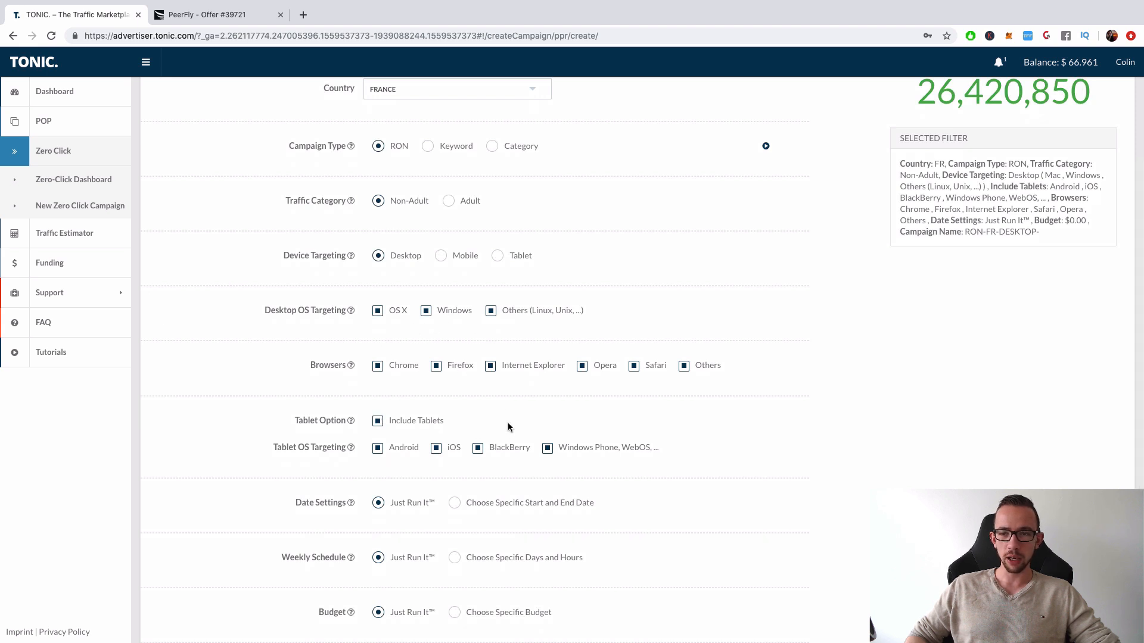
Exclude and re-include tablets in the Tablet Option to compare the effect on expected monthly uniques
{"action": "left_click_drag", "start_coordinate": [990, 105], "coordinate": [1082, 97]}
{"action": "left_click", "coordinate": [1009, 117]}
{"action": "scroll", "coordinate": [1007, 118], "scroll_direction": "up", "scroll_amount": 3}
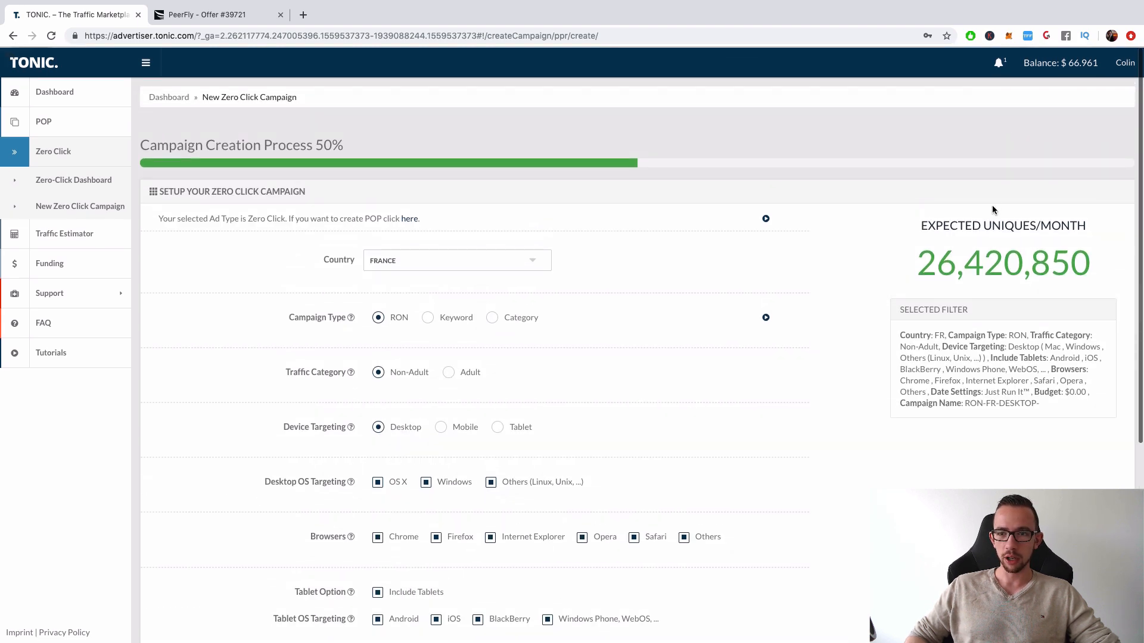
{"action": "scroll", "coordinate": [728, 351], "scroll_direction": "down", "scroll_amount": 5}
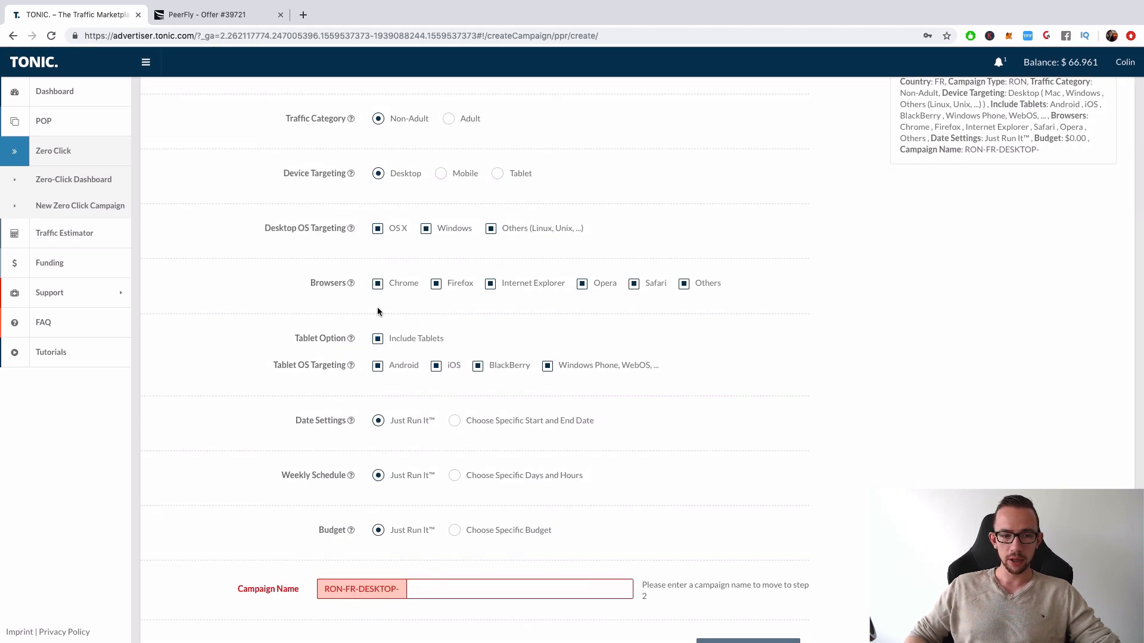
{"action": "left_click", "coordinate": [378, 338]}
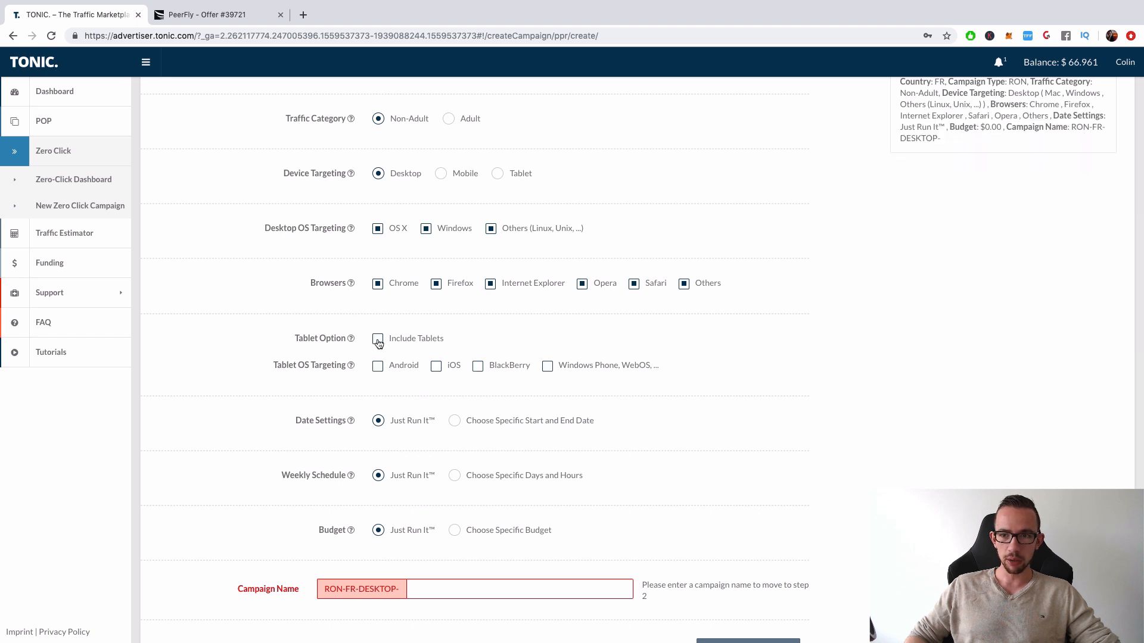
{"action": "scroll", "coordinate": [382, 342], "scroll_direction": "up", "scroll_amount": 3}
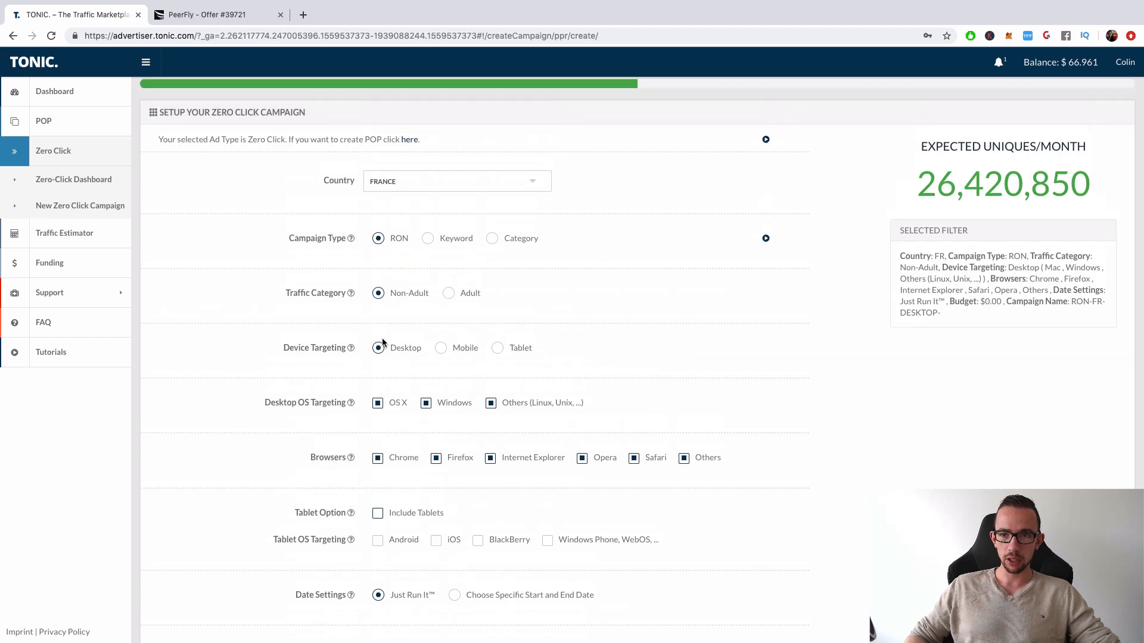
{"action": "left_click", "coordinate": [377, 519]}
{"action": "scroll", "coordinate": [376, 523], "scroll_direction": "down", "scroll_amount": 1}
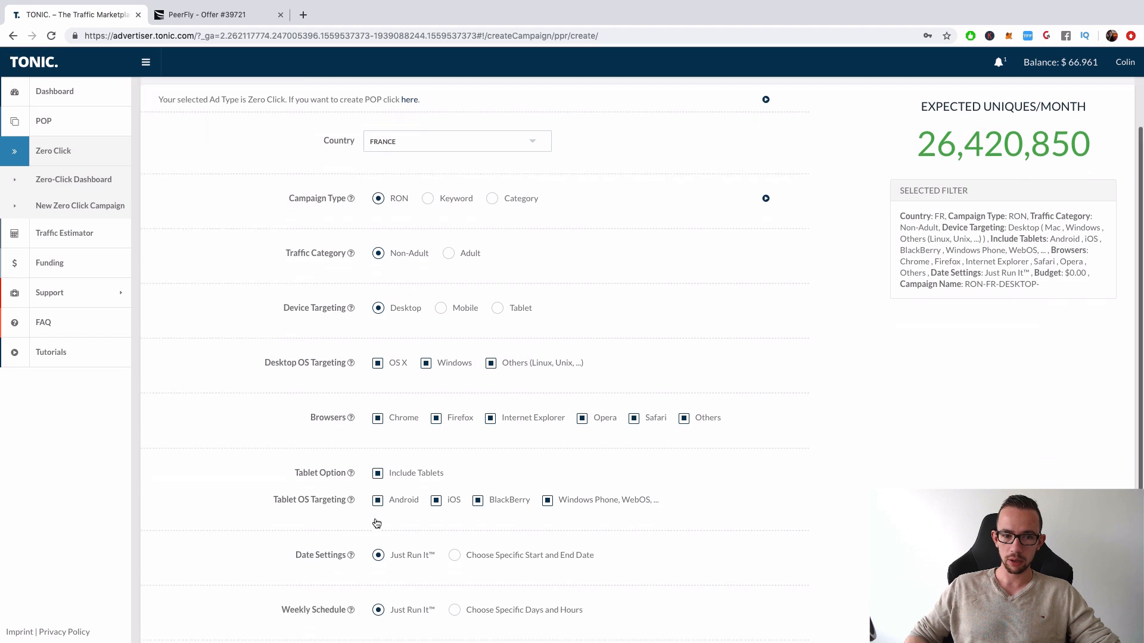
Name the campaign "WMB - TONIC - PEERFLY SMARTLINK" after the fixed RON-FR-DESKTOP- prefix
{"action": "scroll", "coordinate": [471, 525], "scroll_direction": "down", "scroll_amount": 2}
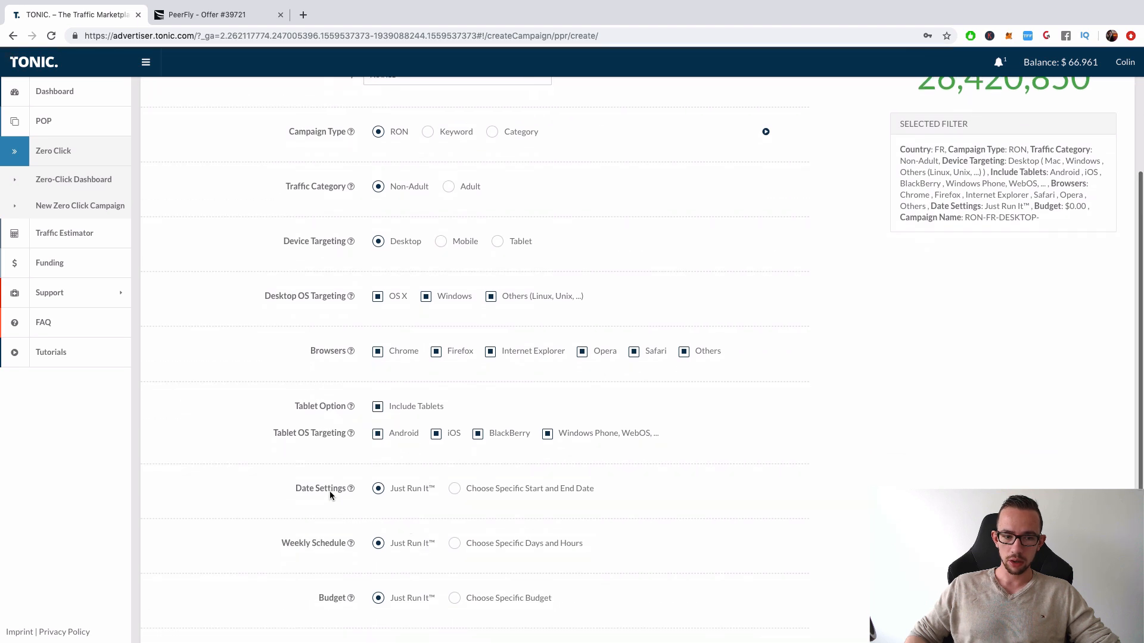
{"action": "scroll", "coordinate": [357, 496], "scroll_direction": "down", "scroll_amount": 1}
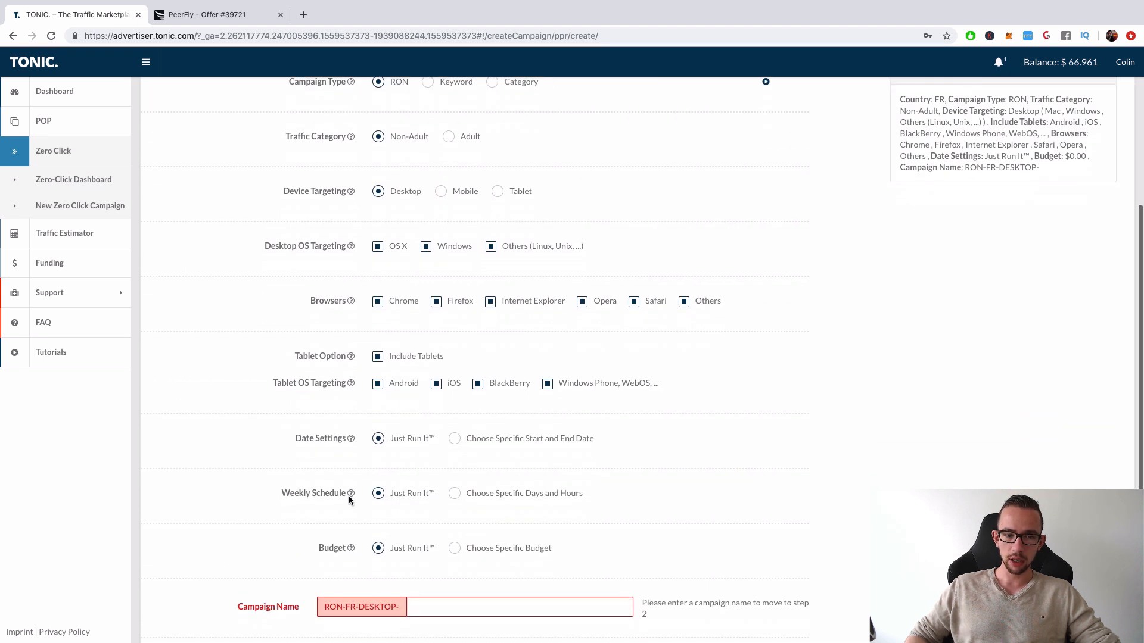
{"action": "scroll", "coordinate": [351, 527], "scroll_direction": "down", "scroll_amount": 1}
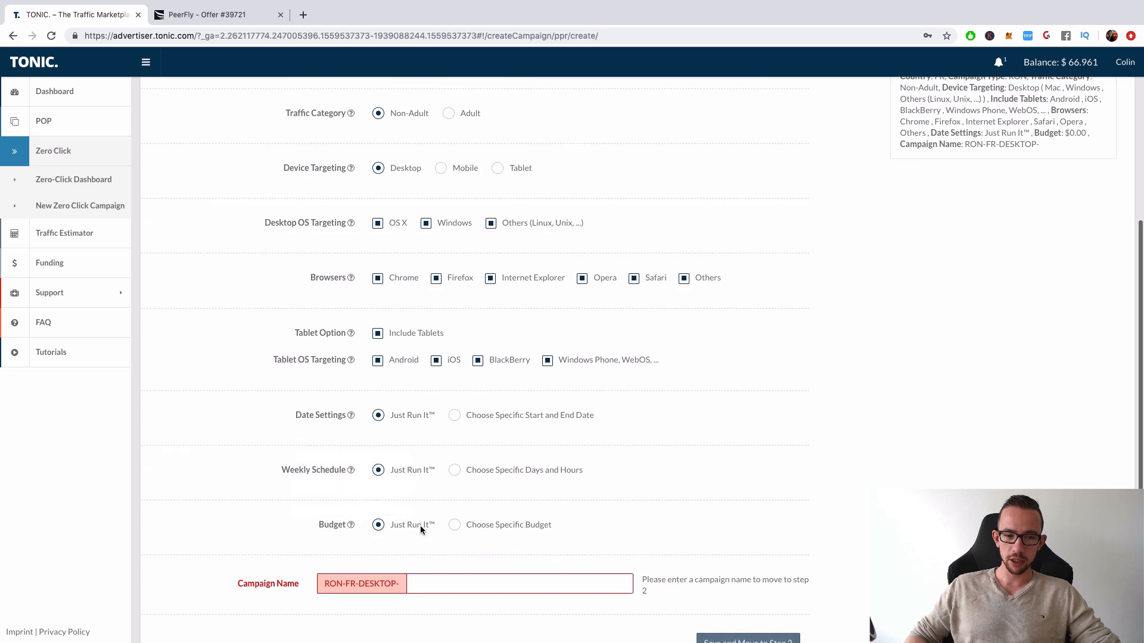
{"action": "scroll", "coordinate": [456, 524], "scroll_direction": "down", "scroll_amount": 1}
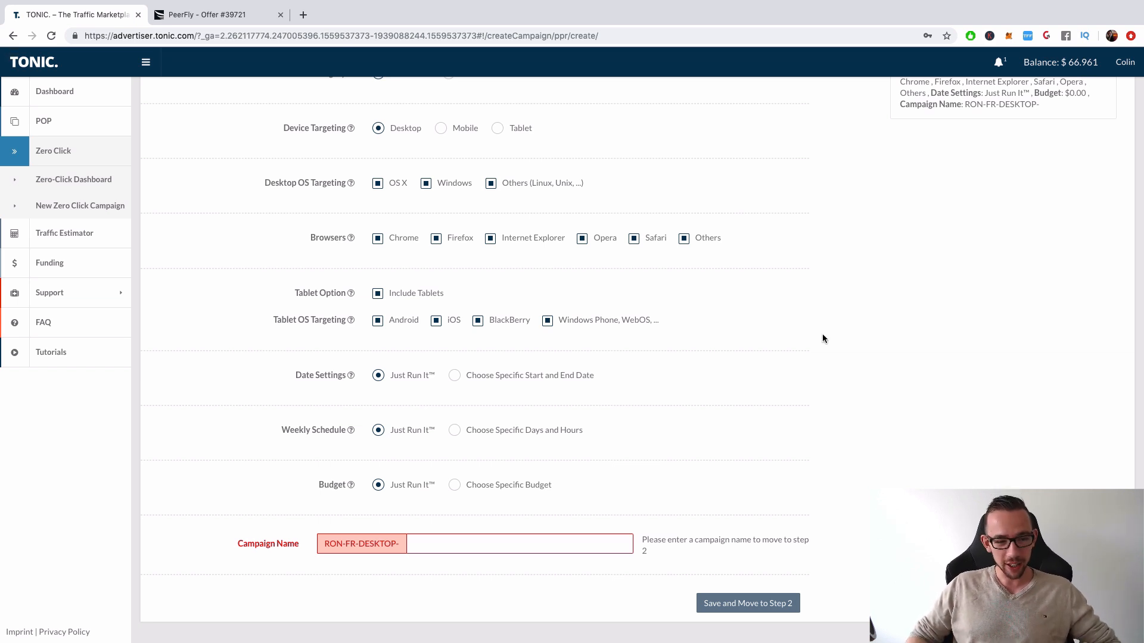
{"action": "left_click", "coordinate": [483, 542]}
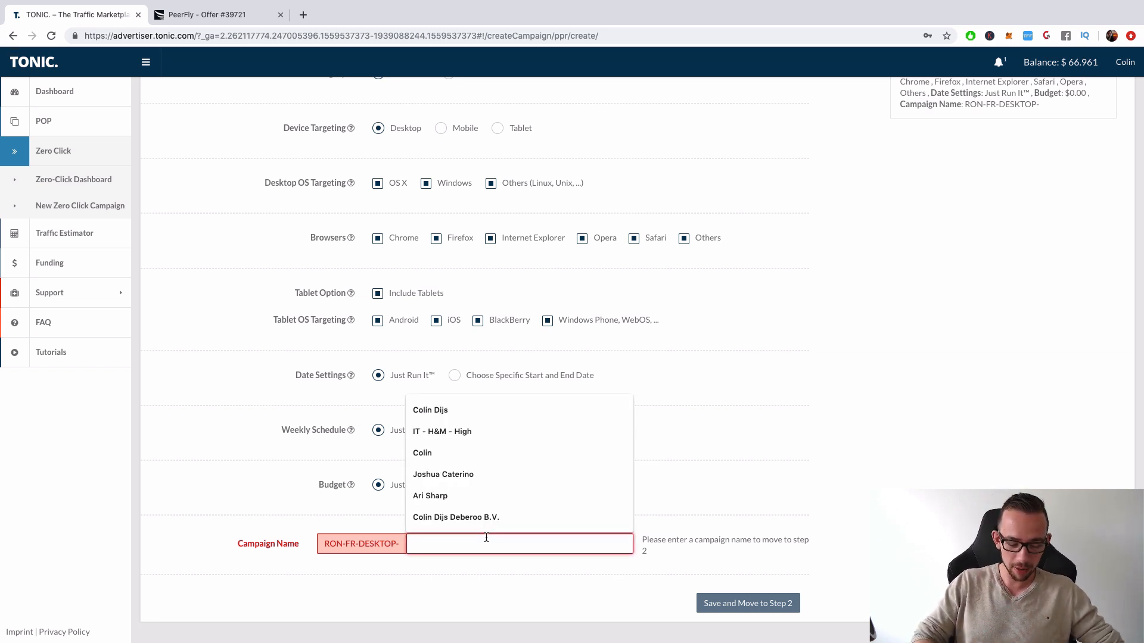
{"action": "type", "text": "WMB"}
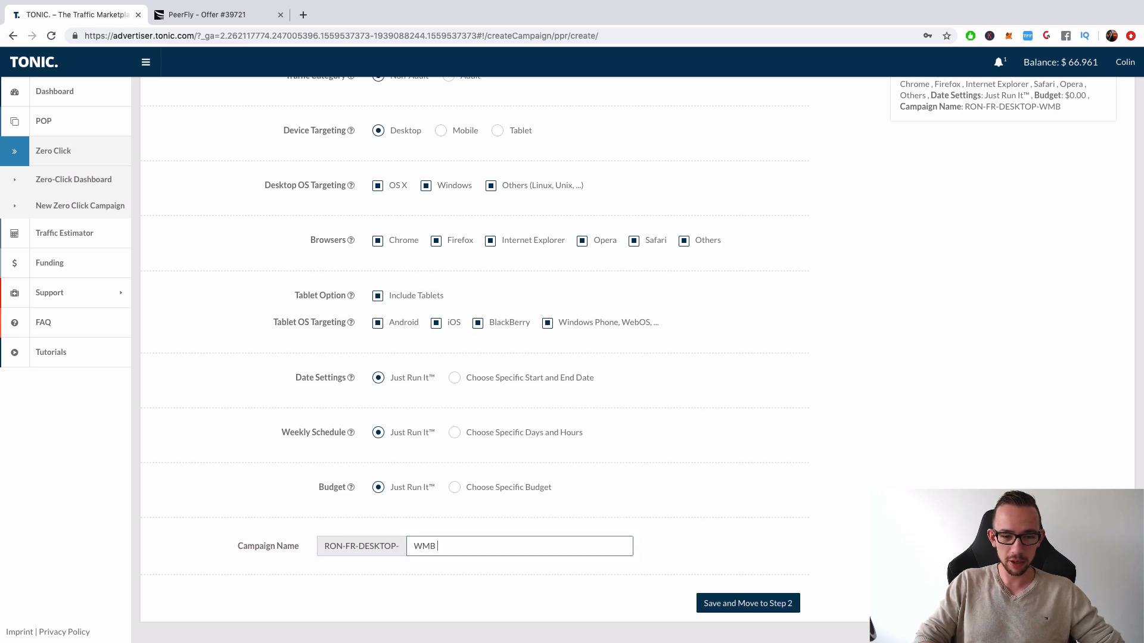
{"action": "type", "text": " - TO"}
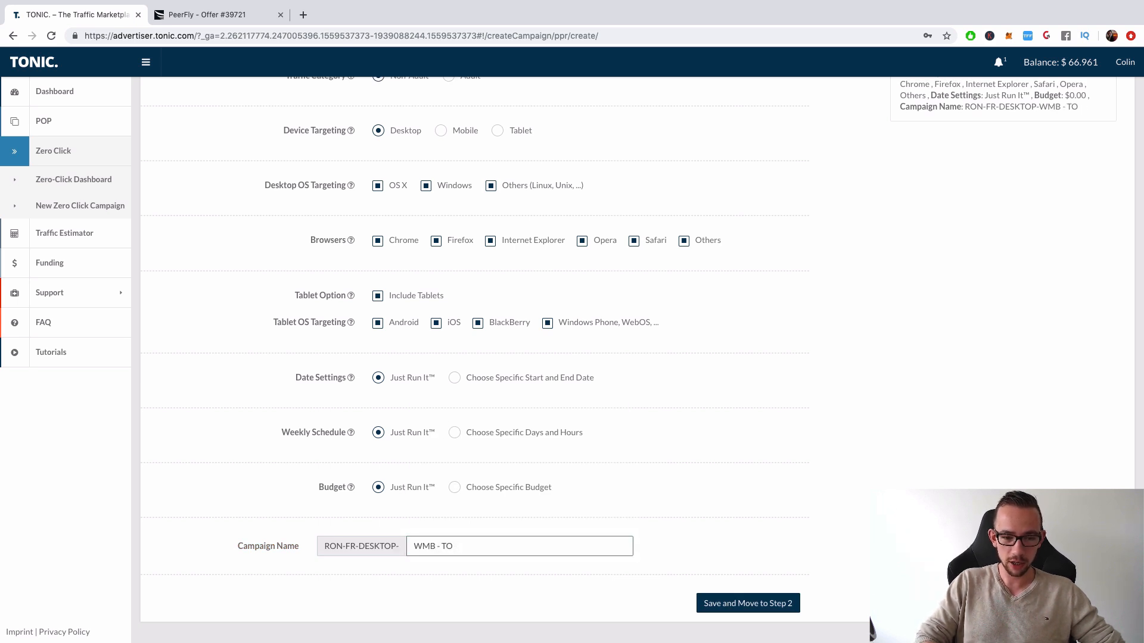
{"action": "type", "text": "nNIC - Pe"}
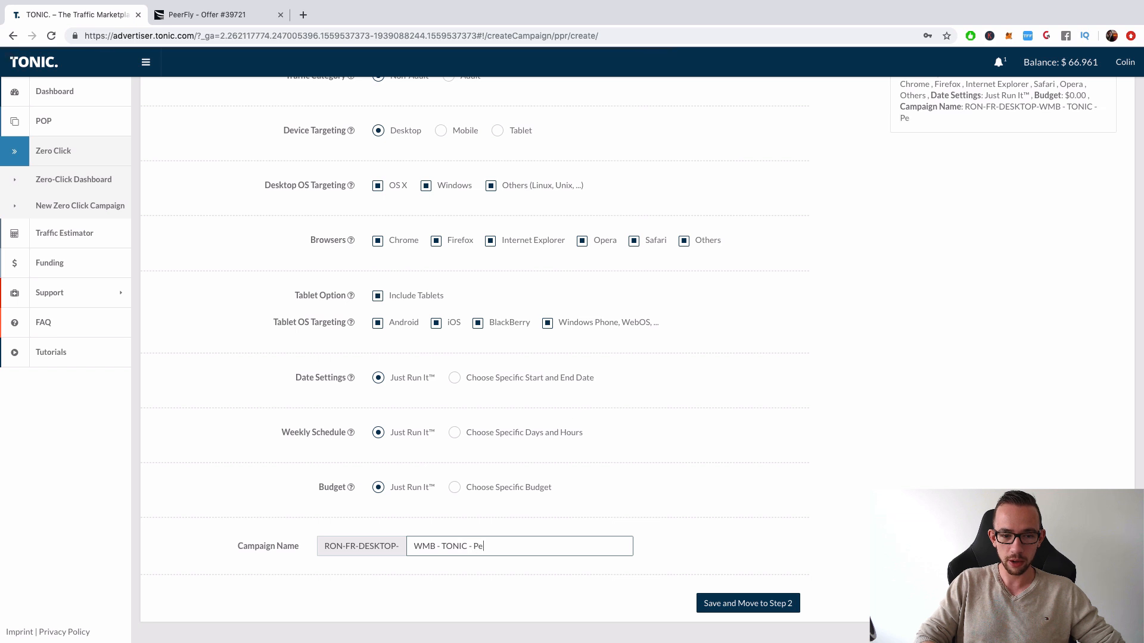
{"action": "type", "text": "erf"}
{"action": "key", "text": "BackSpace"}
{"action": "key", "text": "BackSpace"}
{"action": "key", "text": "BackSpace"}
{"action": "key", "text": "BackSpace"}
{"action": "type", "text": "EE"}
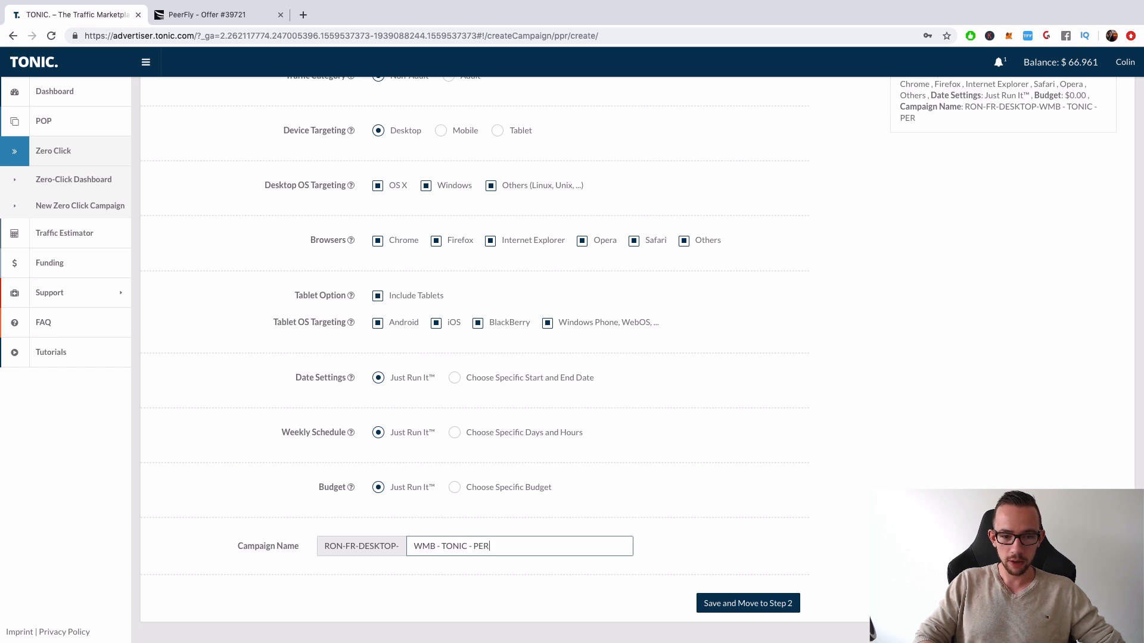
{"action": "key", "text": "BackSpace"}
{"action": "type", "text": "ERFLY"}
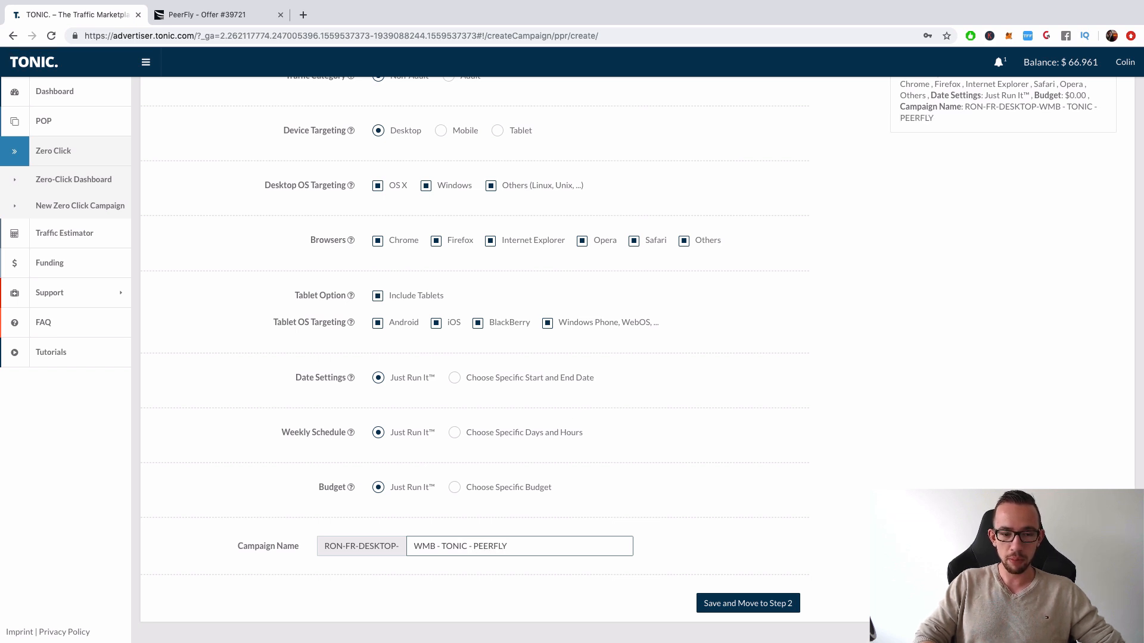
{"action": "type", "text": " Smar"}
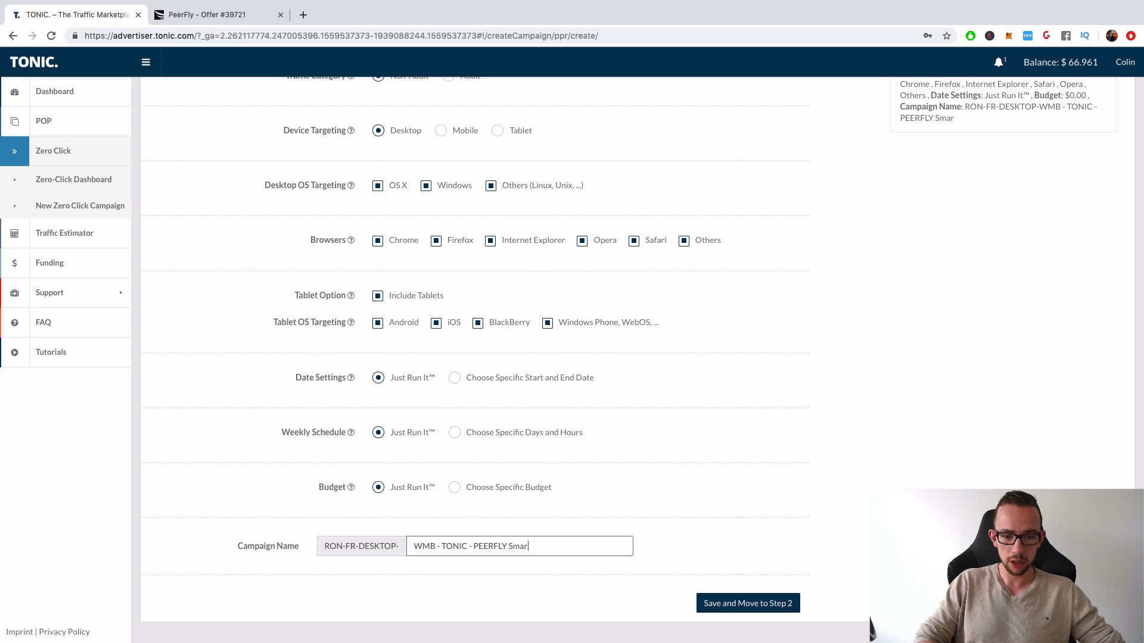
{"action": "key", "text": "BackSpace"}
{"action": "key", "text": "BackSpace"}
{"action": "key", "text": "BackSpace"}
{"action": "type", "text": "MARTLINK"}
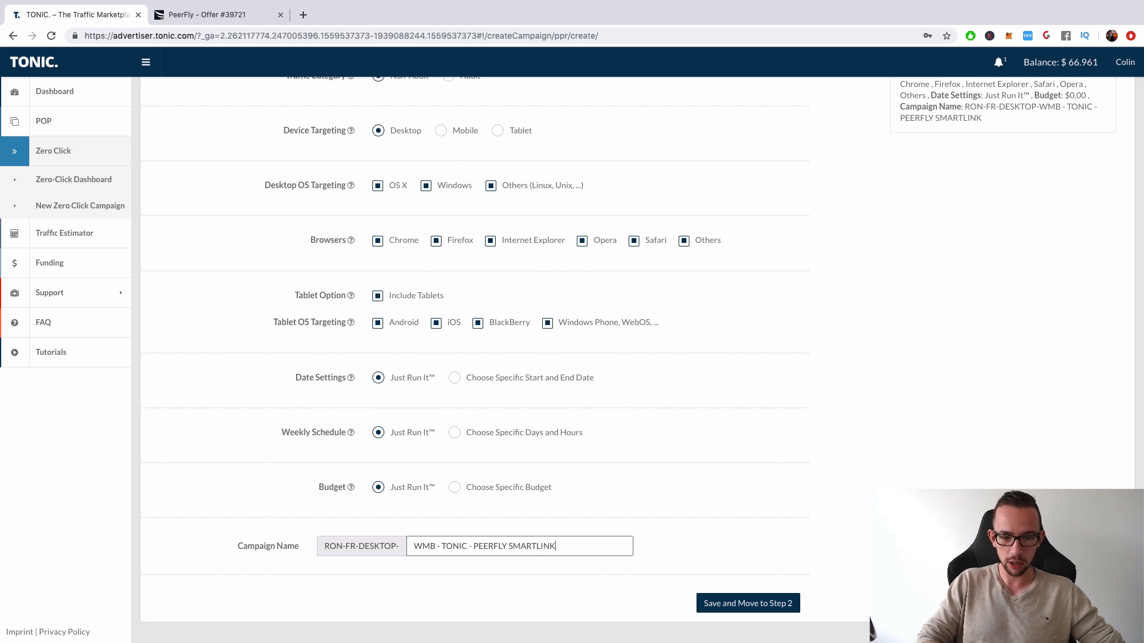
{"action": "left_click", "coordinate": [995, 399]}
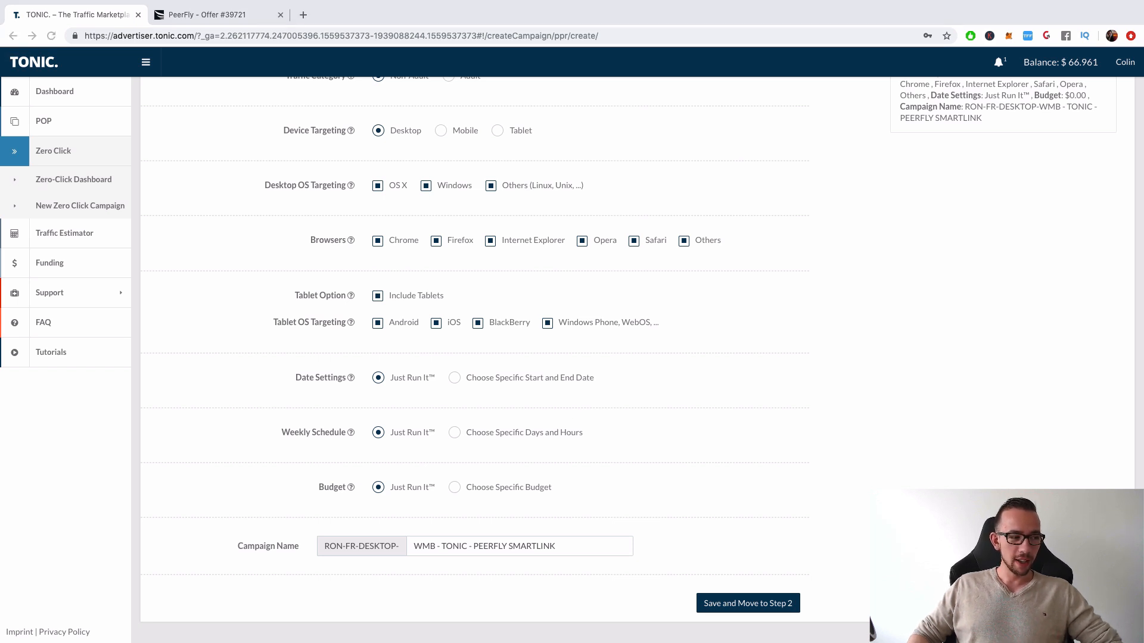
Save the campaign's targeting setup and continue to step 2
{"action": "left_click", "coordinate": [1099, 378]}
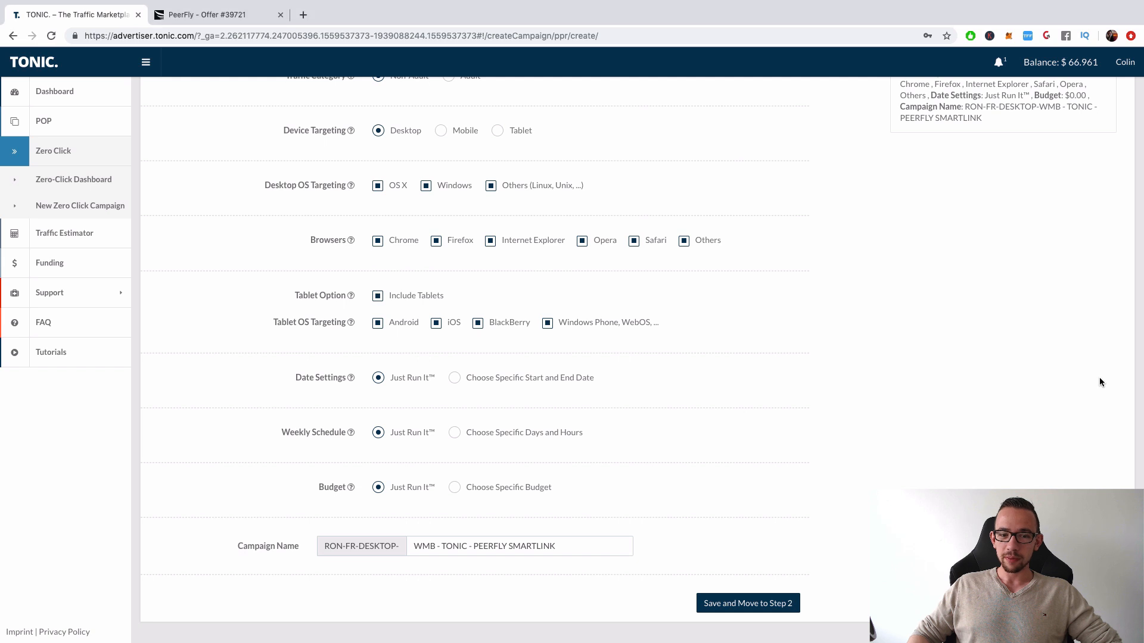
{"action": "scroll", "coordinate": [1099, 378], "scroll_direction": "up", "scroll_amount": 1}
{"action": "left_click", "coordinate": [787, 613]}
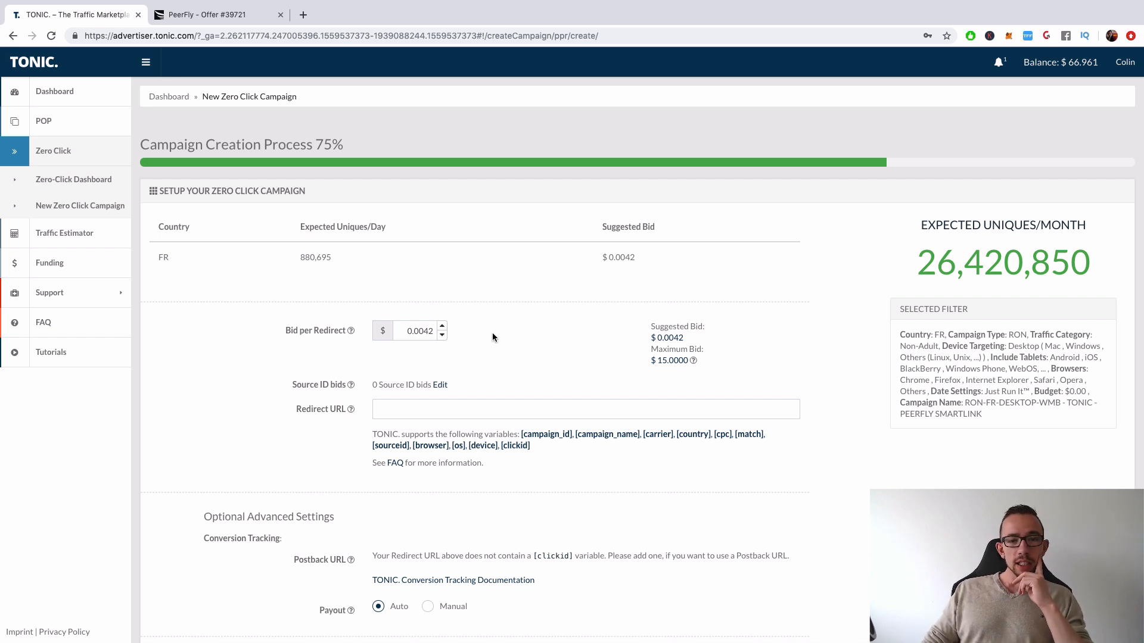
Read the Bid per Redirect explanation and set the bid to $0.0015
{"action": "mouse_move", "coordinate": [352, 331]}
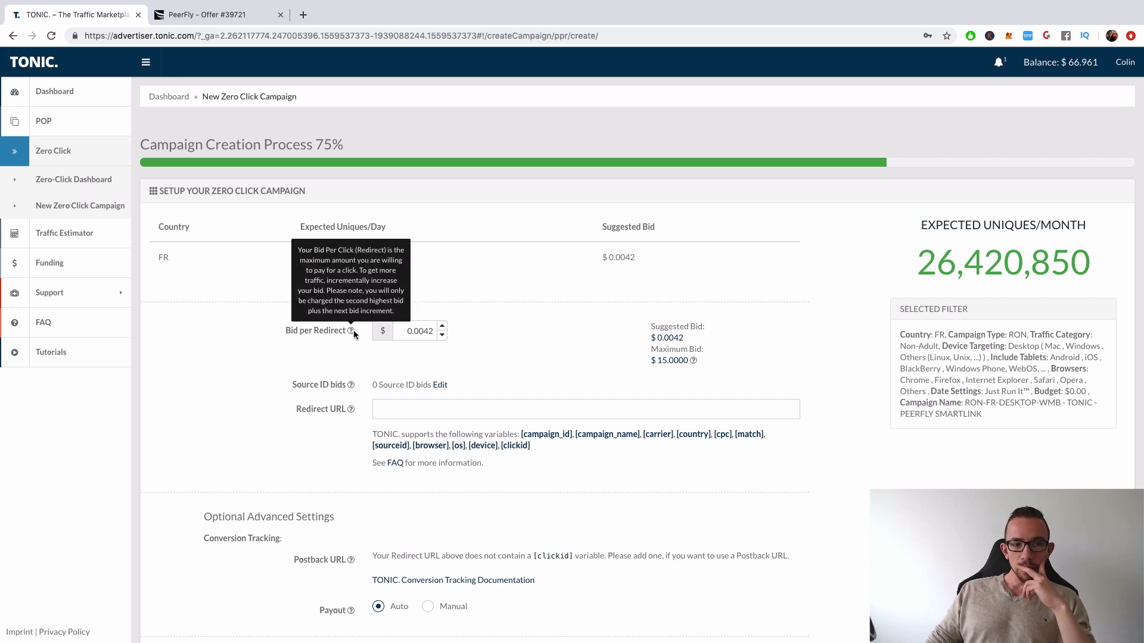
{"action": "double_click", "coordinate": [428, 331]}
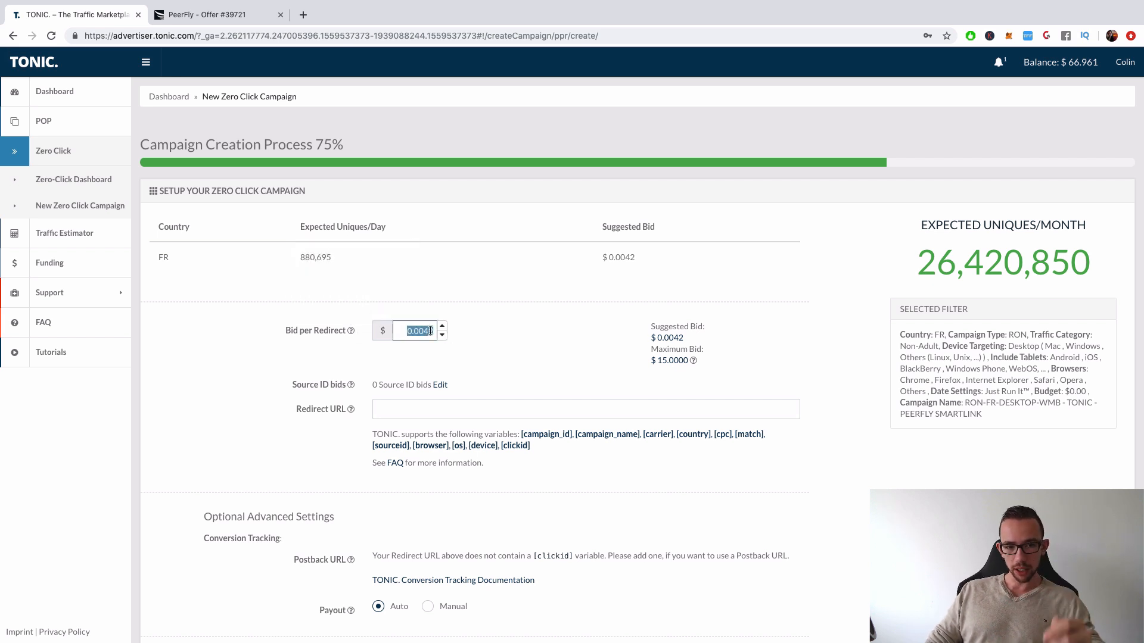
{"action": "left_click_drag", "start_coordinate": [422, 332], "coordinate": [448, 332]}
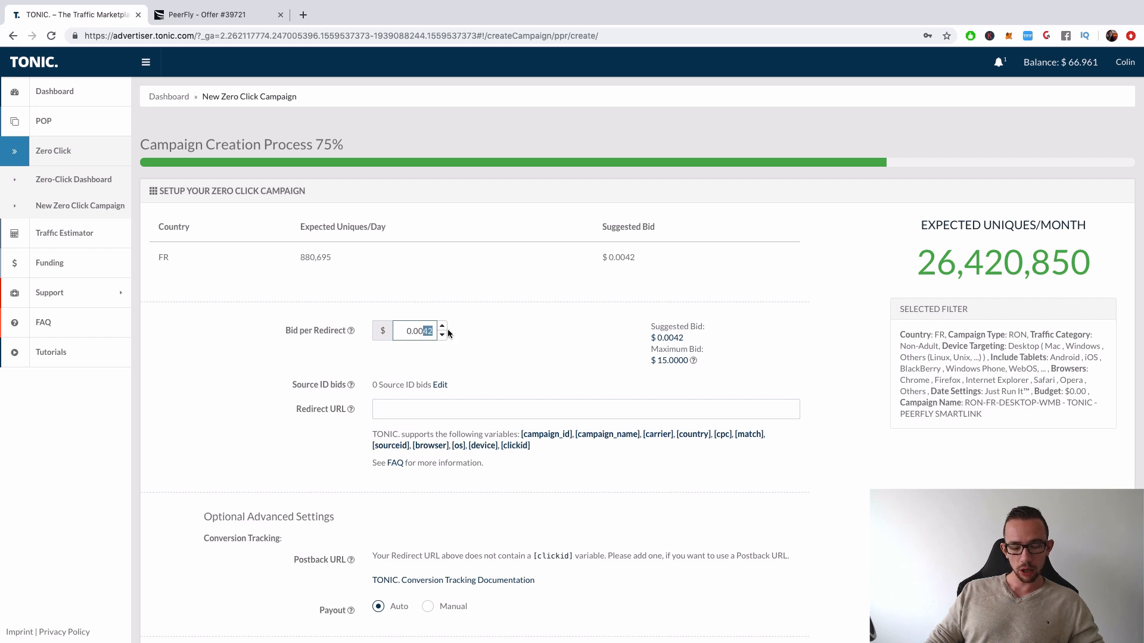
{"action": "type", "text": "15"}
{"action": "left_click", "coordinate": [491, 322]}
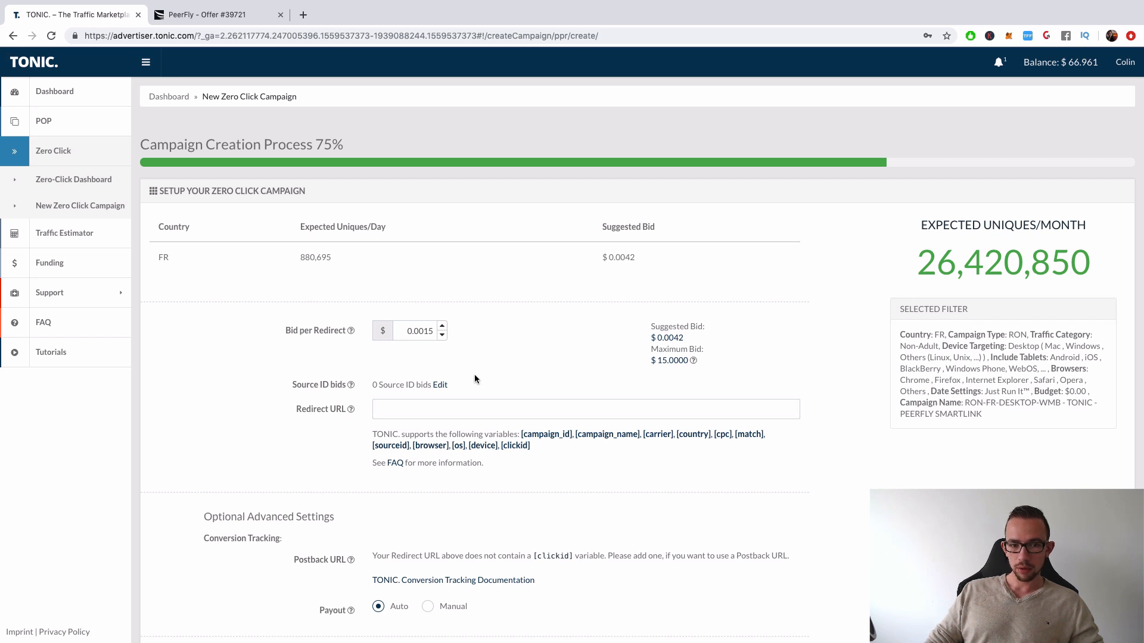
Read the Source ID bids explanation, then view the Advanced Source ID Bidding options and close them without adding any
{"action": "mouse_move", "coordinate": [350, 386]}
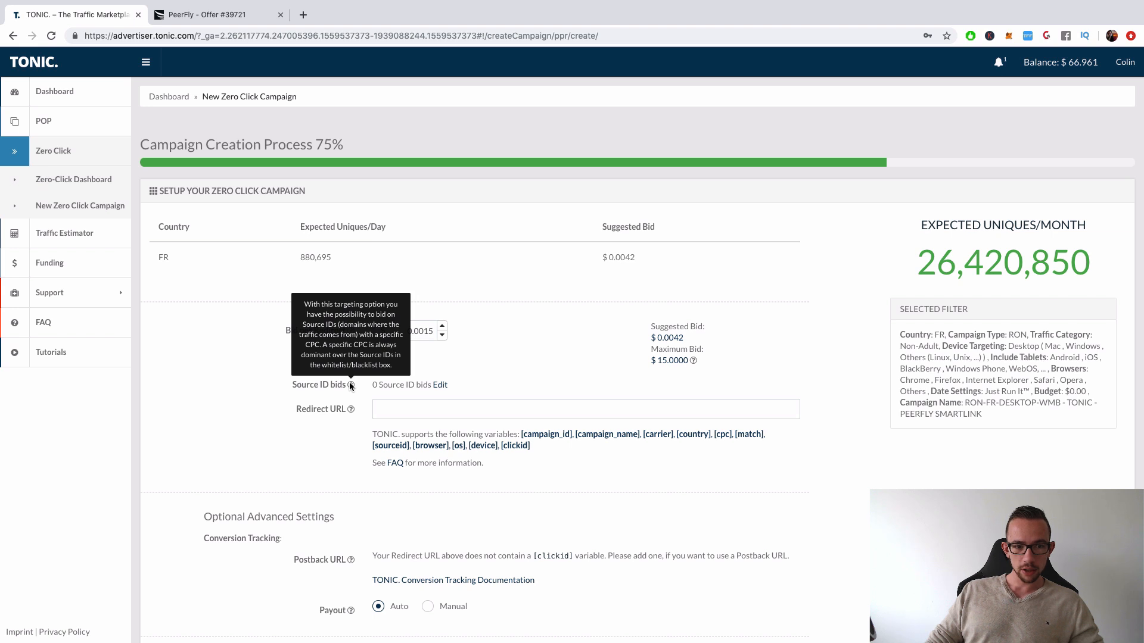
{"action": "left_click", "coordinate": [440, 386]}
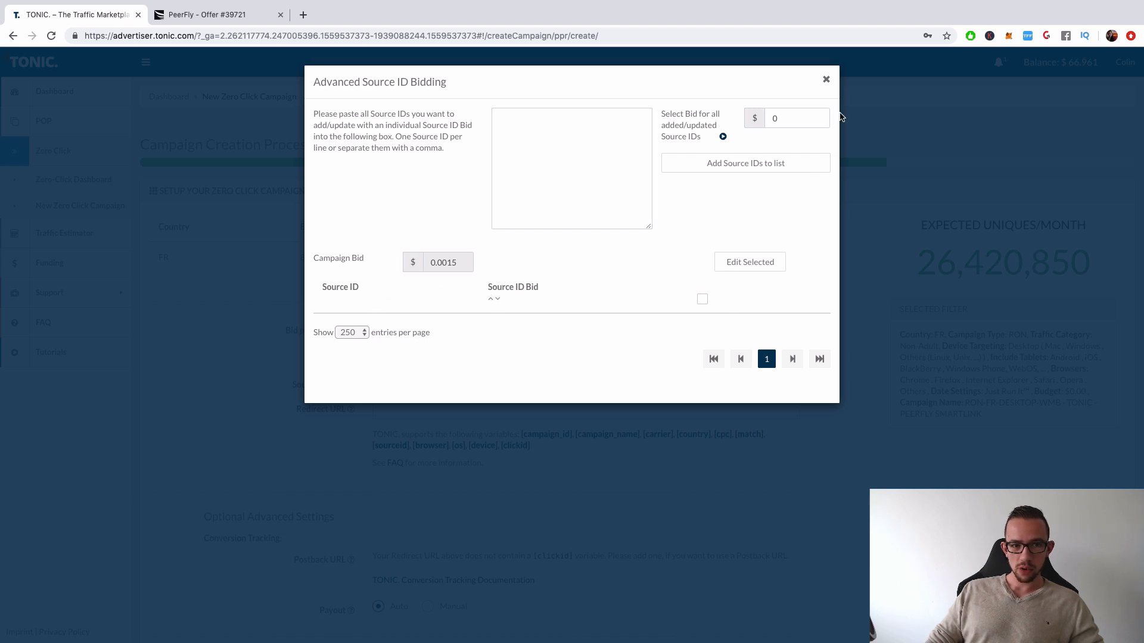
{"action": "left_click", "coordinate": [826, 79]}
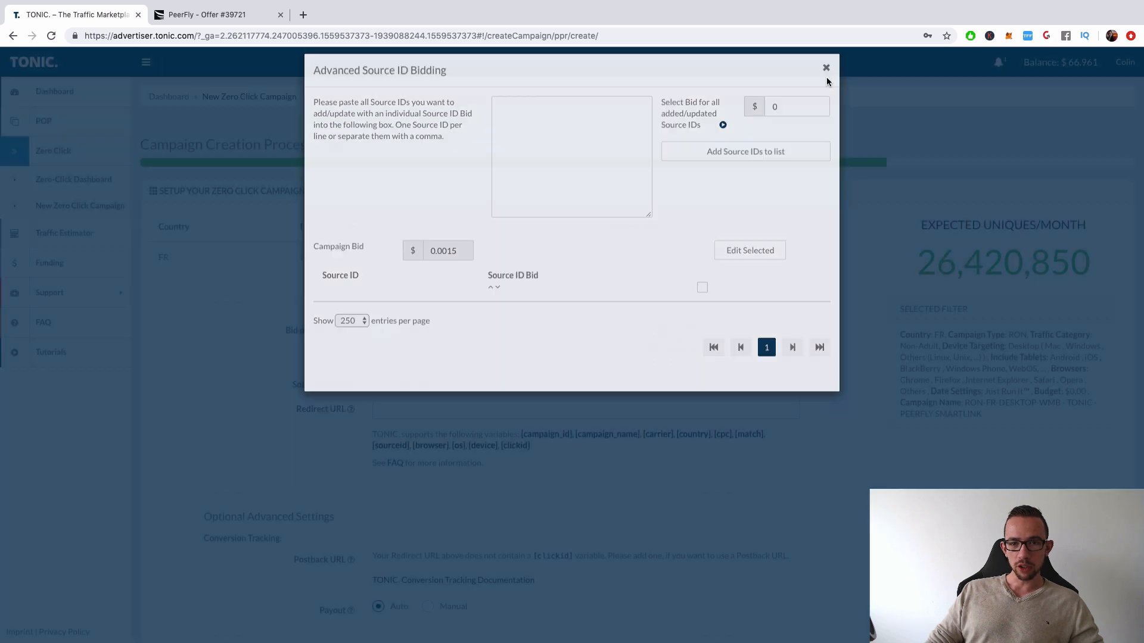
Copy the affiliate link from PeerFly's Mainstream - Smart Link Rotator offer and paste it as the TONIC campaign's Redirect URL
{"action": "left_click", "coordinate": [435, 410]}
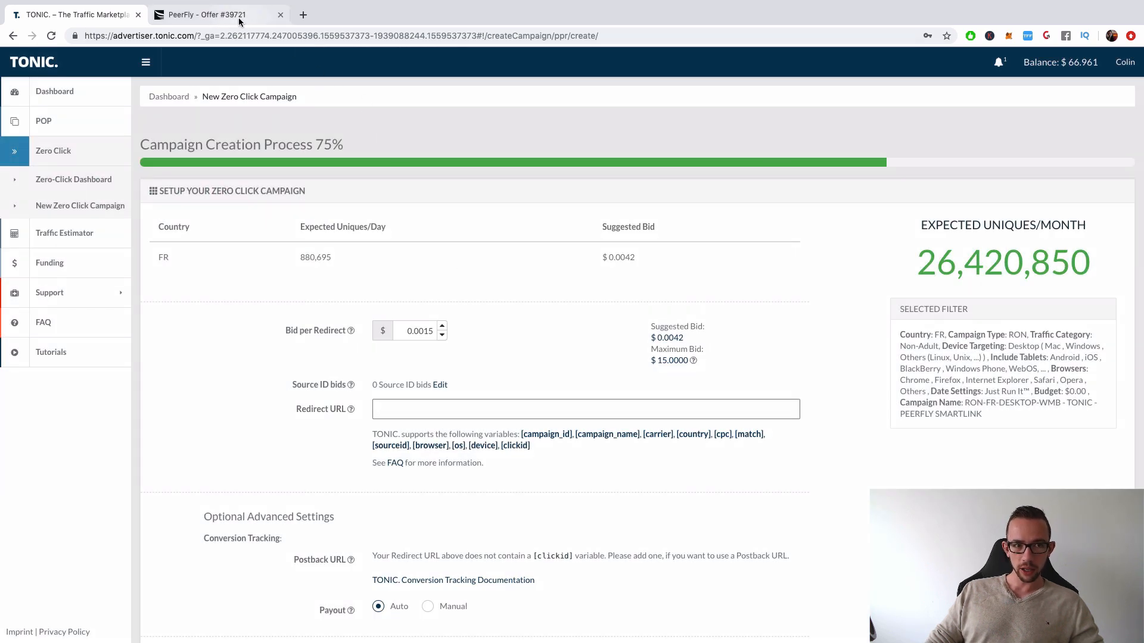
{"action": "left_click", "coordinate": [207, 14]}
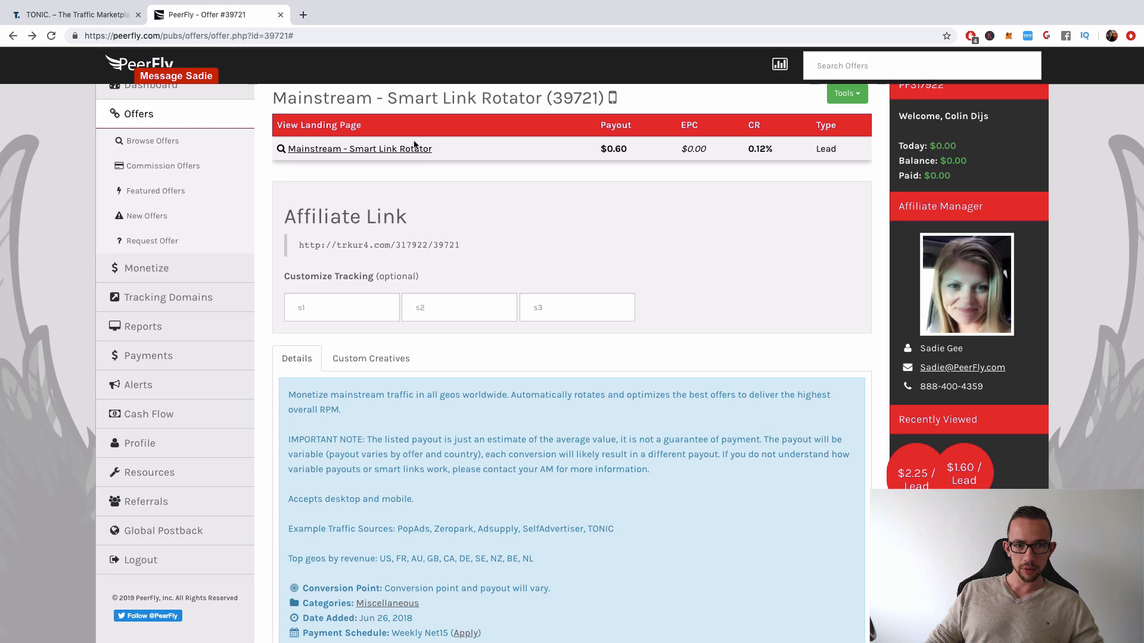
{"action": "left_click", "coordinate": [371, 244]}
{"action": "key", "text": "super+c"}
{"action": "left_click", "coordinate": [77, 15]}
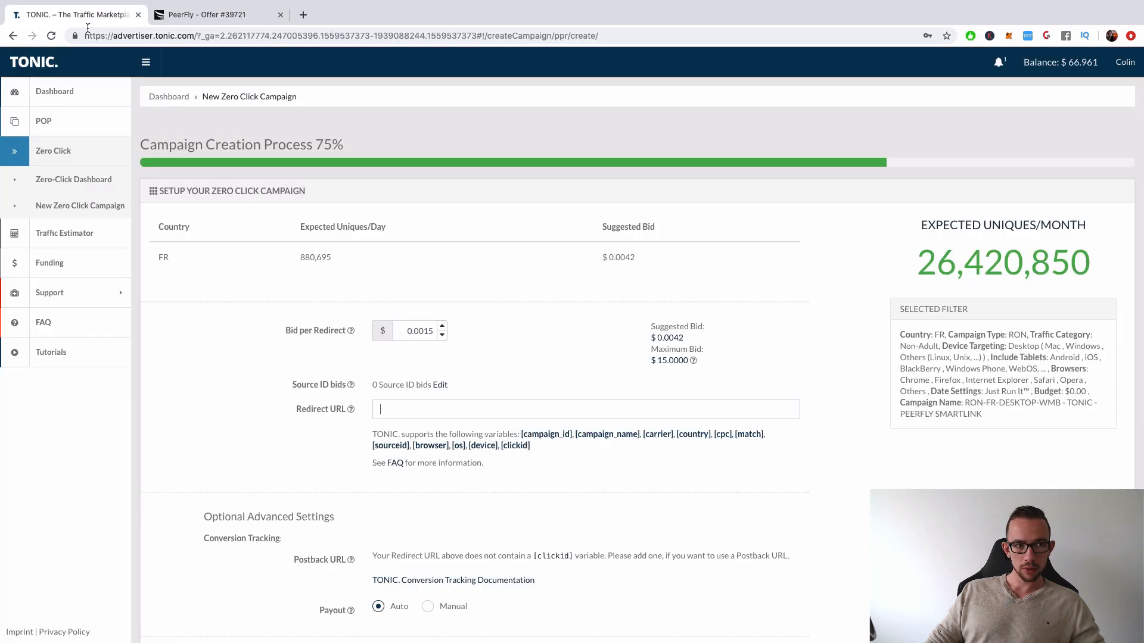
{"action": "key", "text": "super+v"}
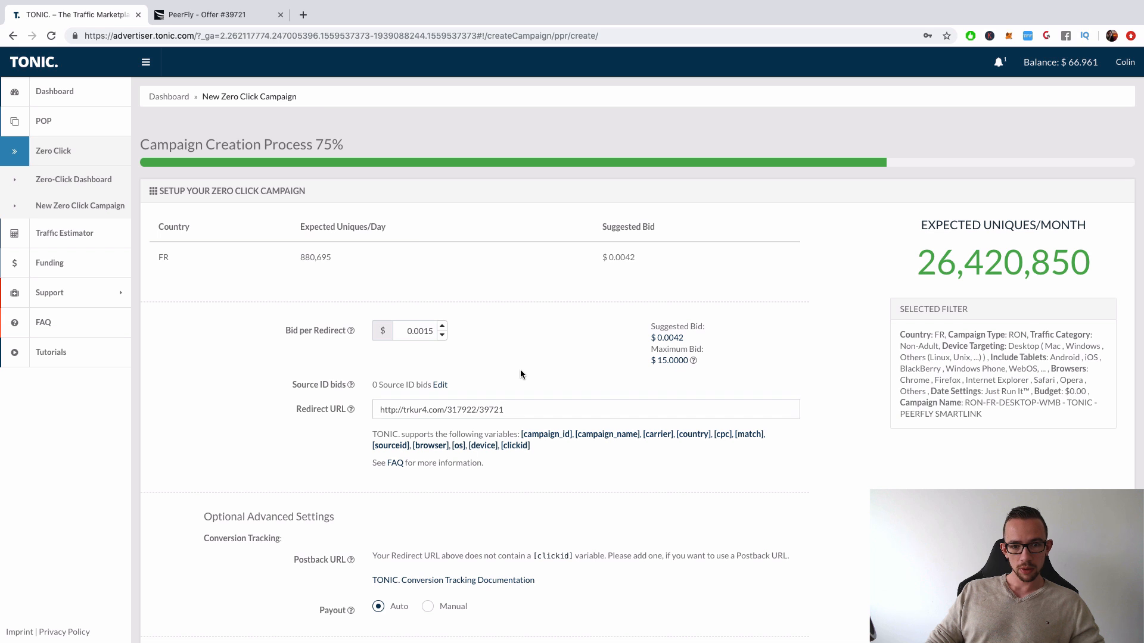
Review the optional conversion tracking, payout and Source ID whitelist/blacklist settings of the campaign
{"action": "scroll", "coordinate": [520, 370], "scroll_direction": "down", "scroll_amount": 2}
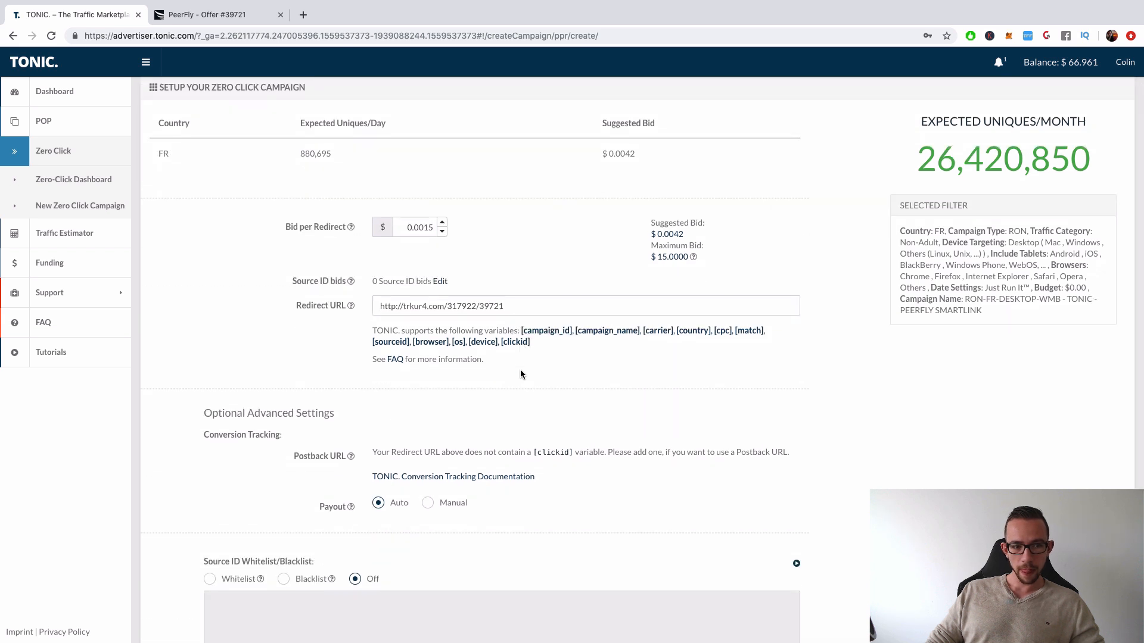
{"action": "scroll", "coordinate": [520, 374], "scroll_direction": "down", "scroll_amount": 1}
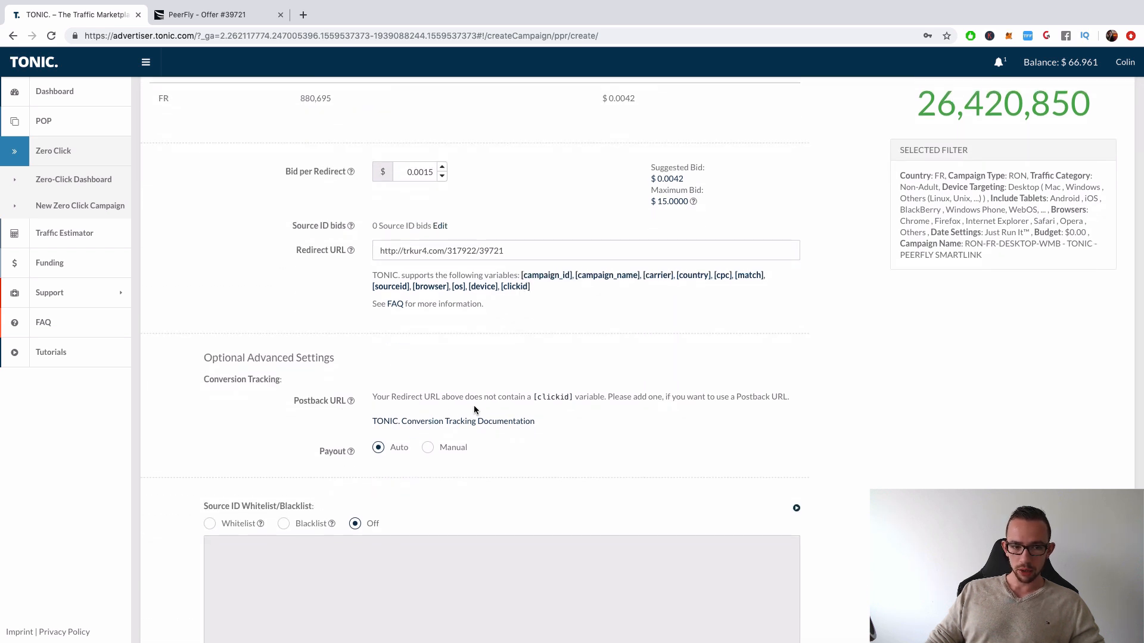
{"action": "scroll", "coordinate": [474, 408], "scroll_direction": "down", "scroll_amount": 1}
{"action": "scroll", "coordinate": [268, 423], "scroll_direction": "down", "scroll_amount": 1}
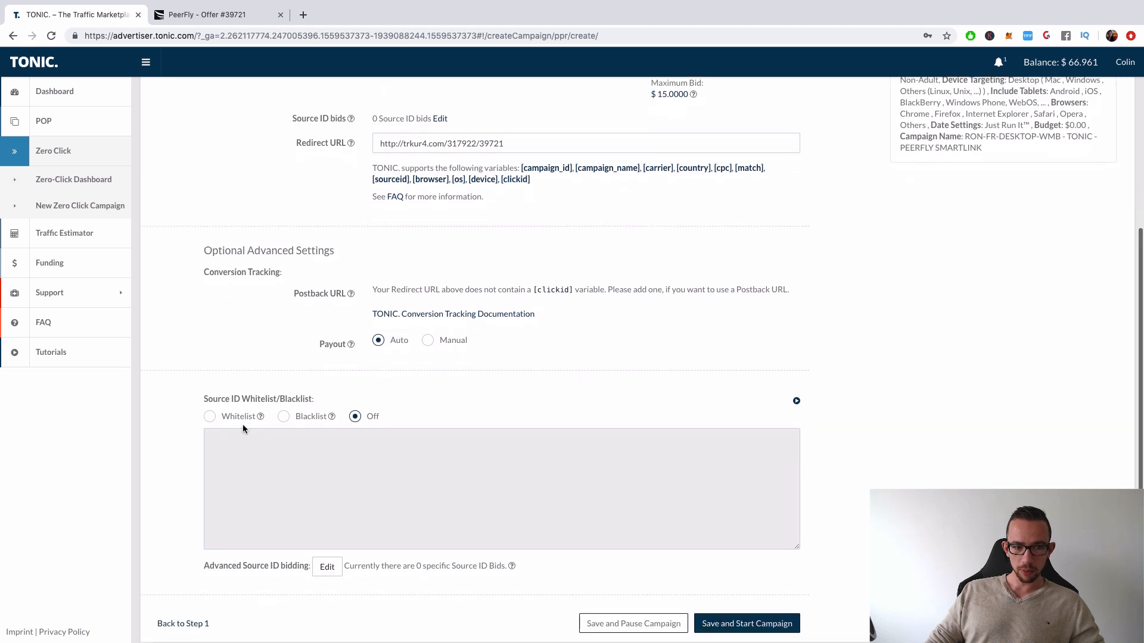
{"action": "scroll", "coordinate": [336, 411], "scroll_direction": "up", "scroll_amount": 4}
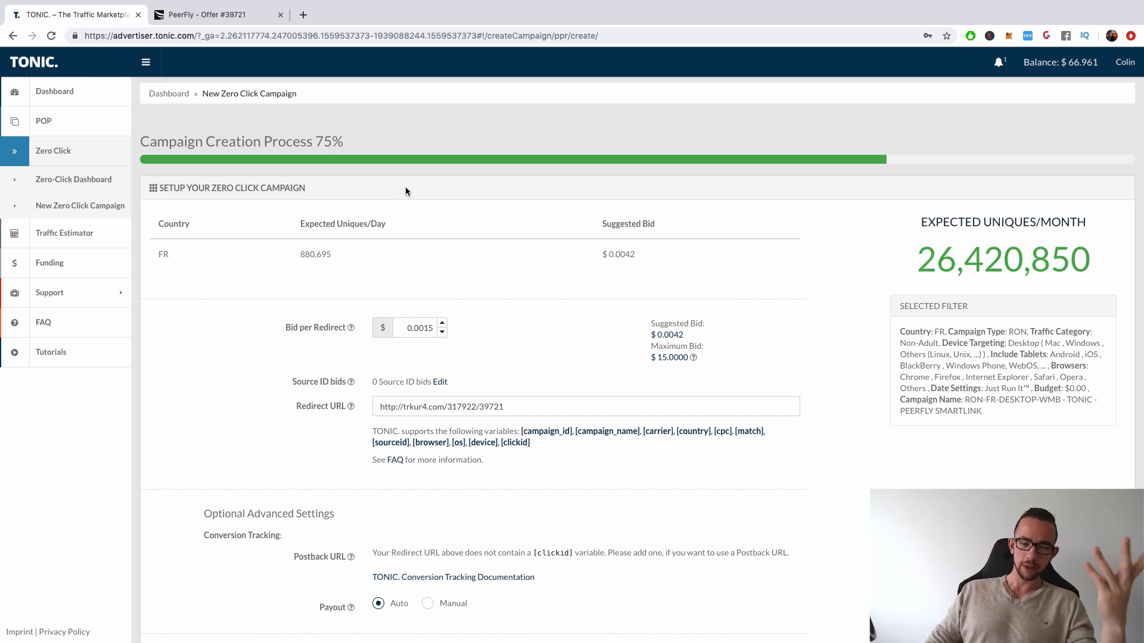
Review the campaign's bid, redirect URL and Source ID Whitelist/Blacklist section
{"action": "scroll", "coordinate": [447, 159], "scroll_direction": "down", "scroll_amount": 3}
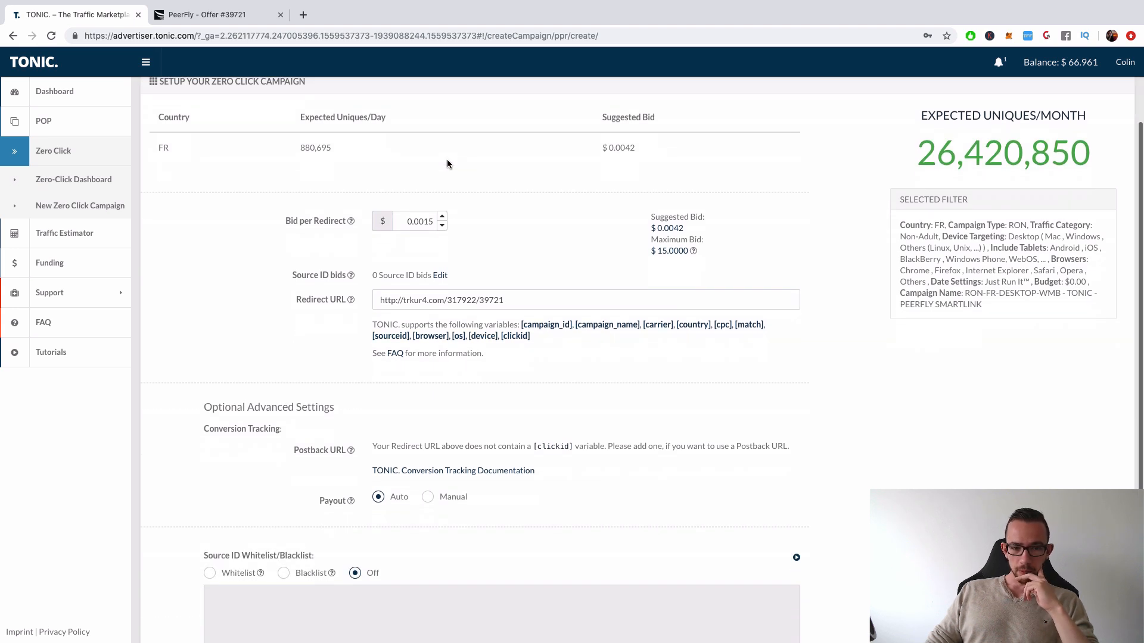
{"action": "scroll", "coordinate": [447, 164], "scroll_direction": "down", "scroll_amount": 5}
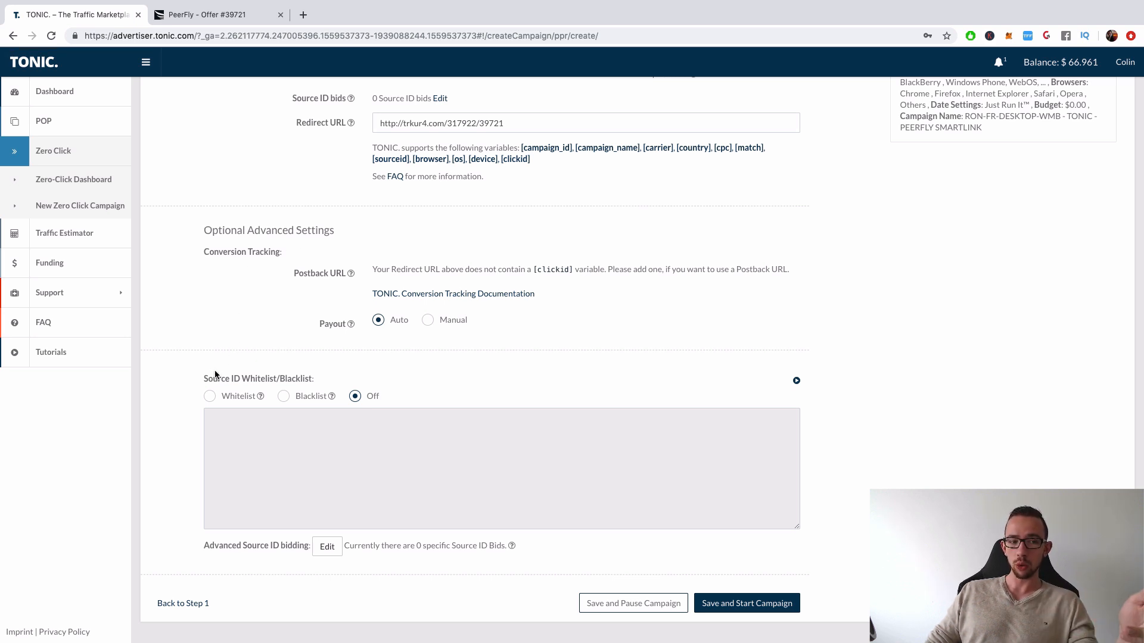
{"action": "left_click_drag", "start_coordinate": [213, 379], "coordinate": [230, 379]}
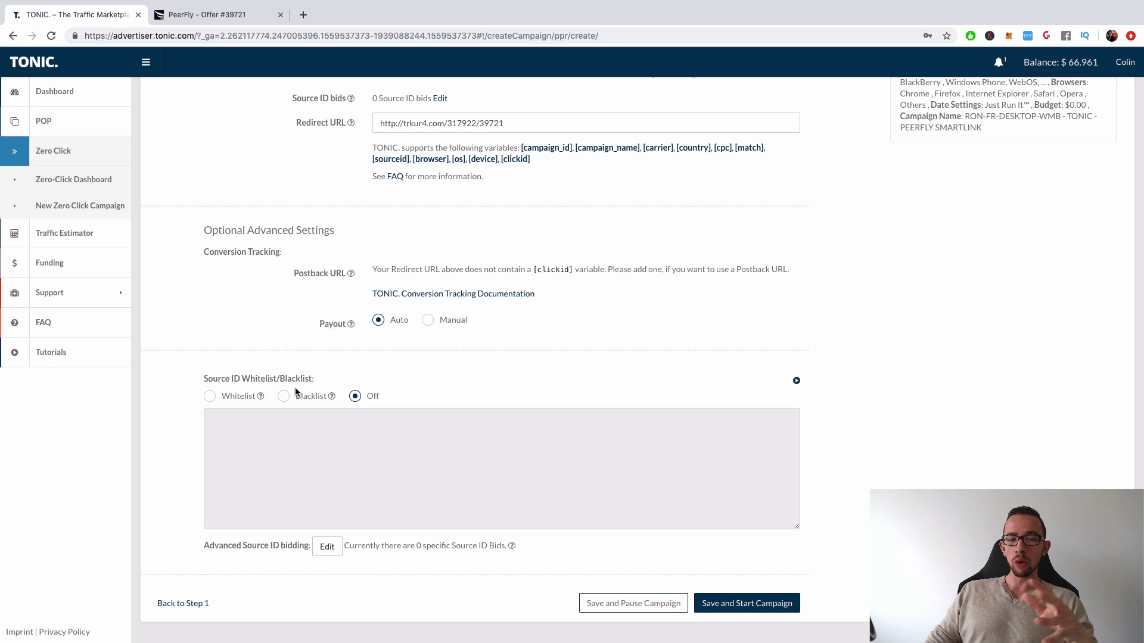
{"action": "mouse_move", "coordinate": [258, 398]}
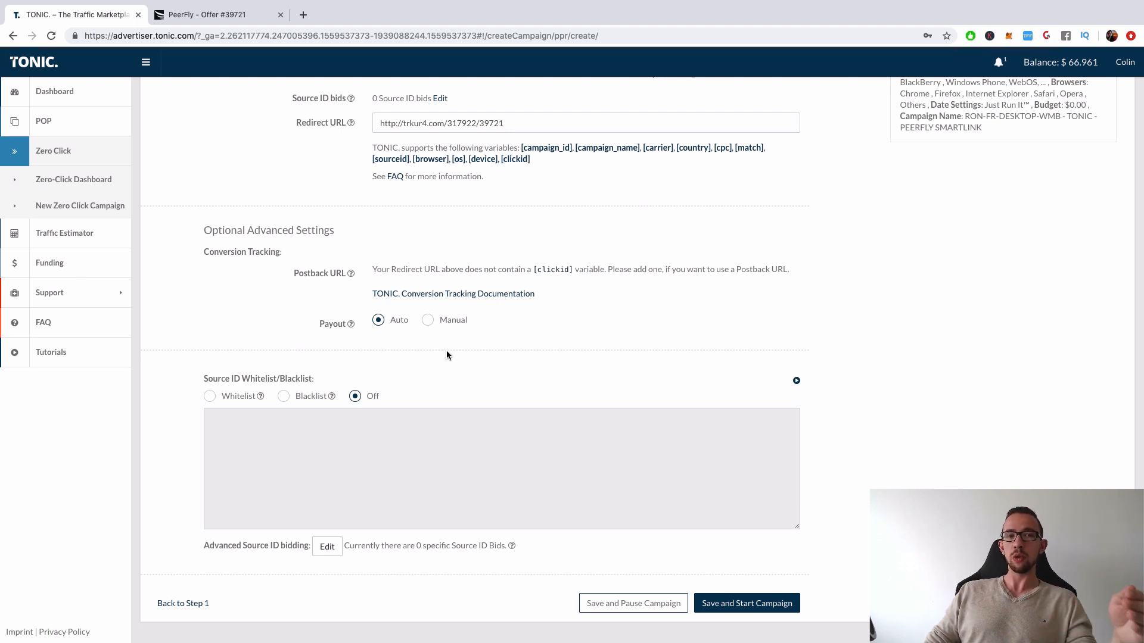
{"action": "scroll", "coordinate": [447, 355], "scroll_direction": "up", "scroll_amount": 5}
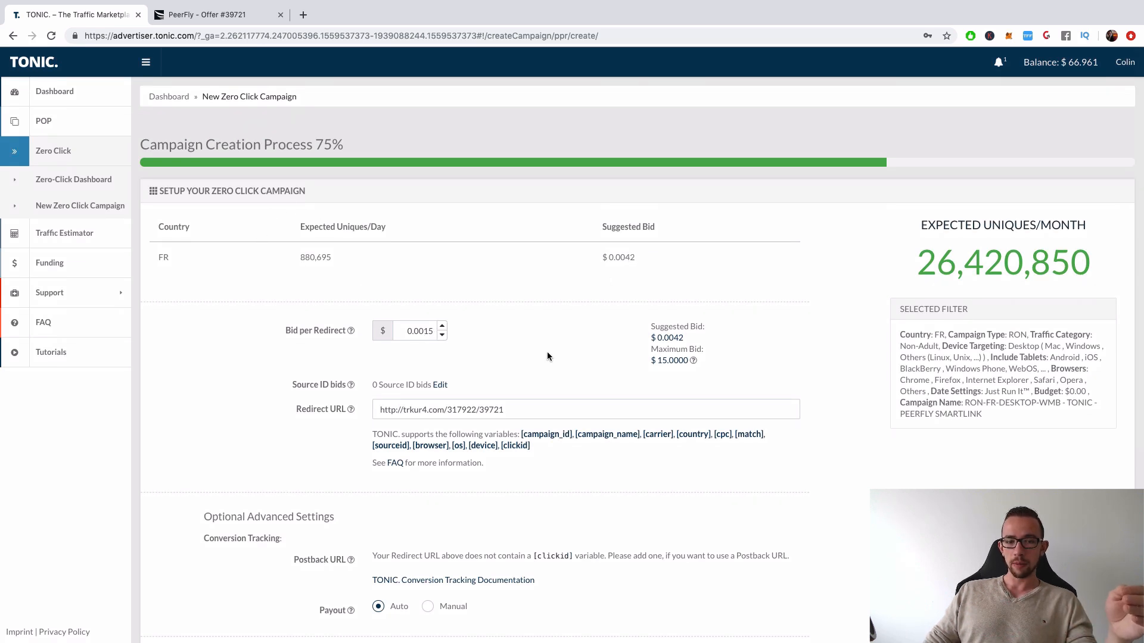
{"action": "scroll", "coordinate": [550, 349], "scroll_direction": "down", "scroll_amount": 5}
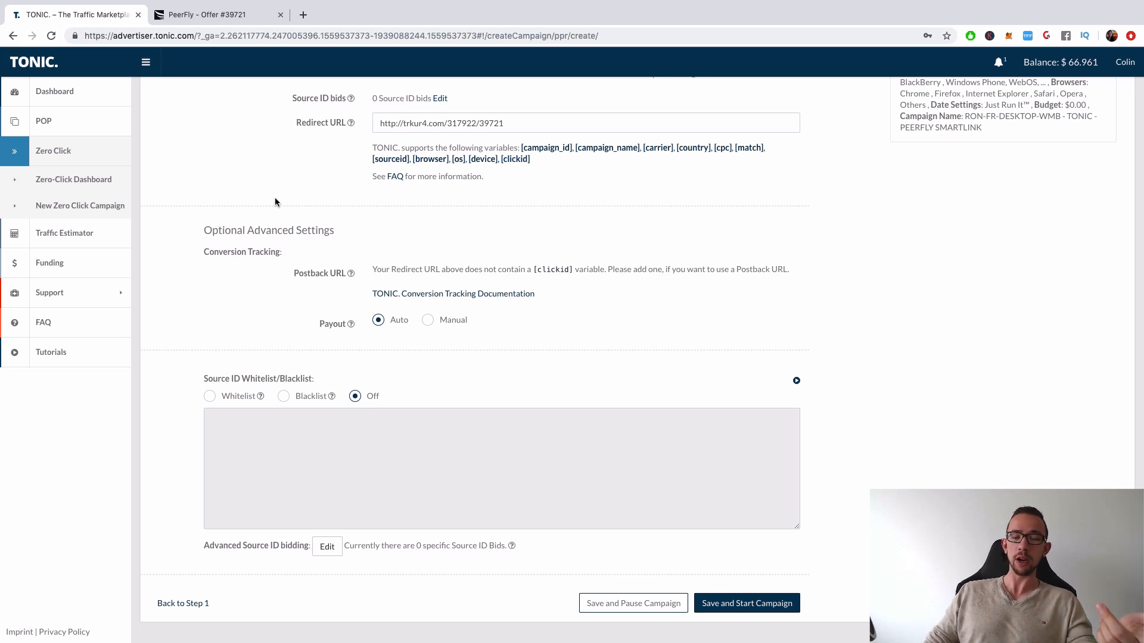
Go back to step 1 to recheck the targeting, schedule, budget and campaign name, and return to step 2
{"action": "left_click", "coordinate": [196, 605]}
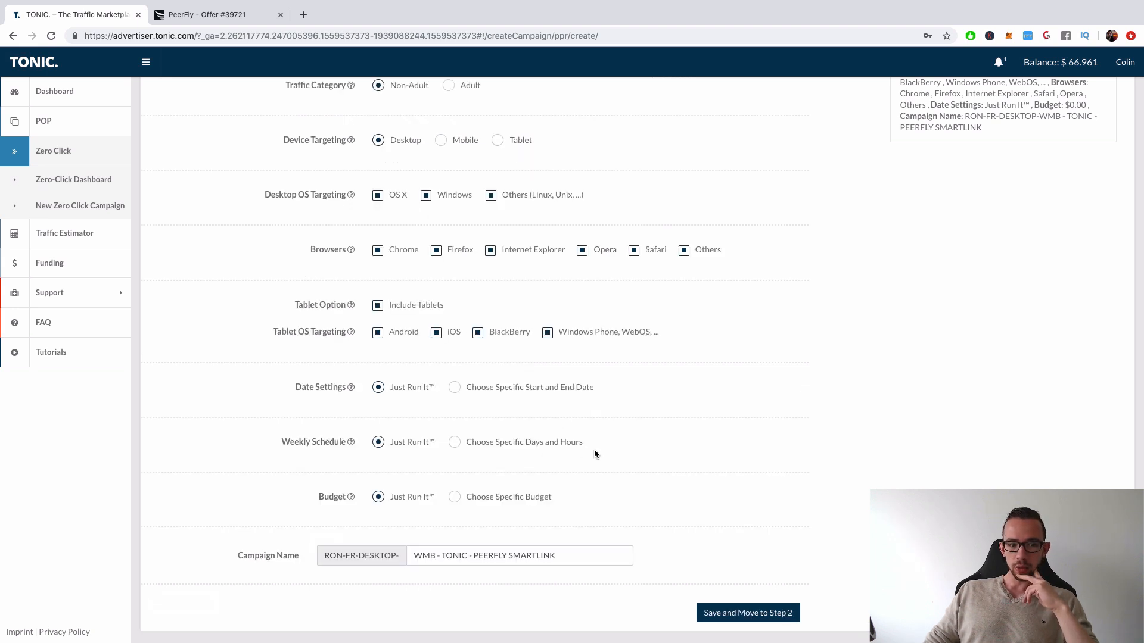
{"action": "scroll", "coordinate": [595, 453], "scroll_direction": "down", "scroll_amount": 5}
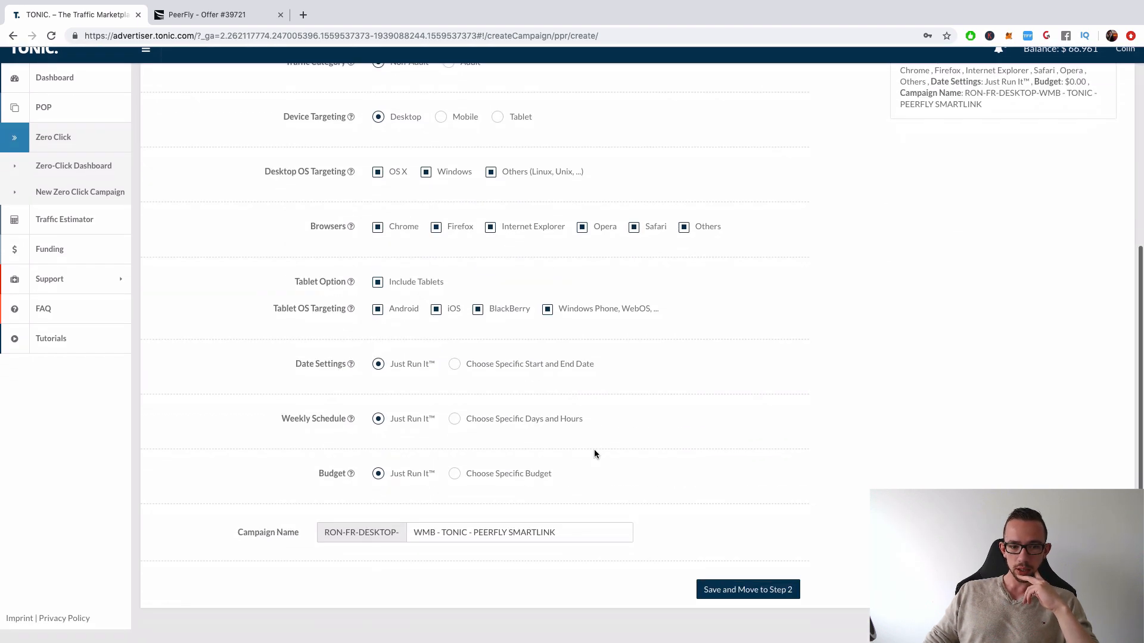
{"action": "left_click", "coordinate": [718, 604]}
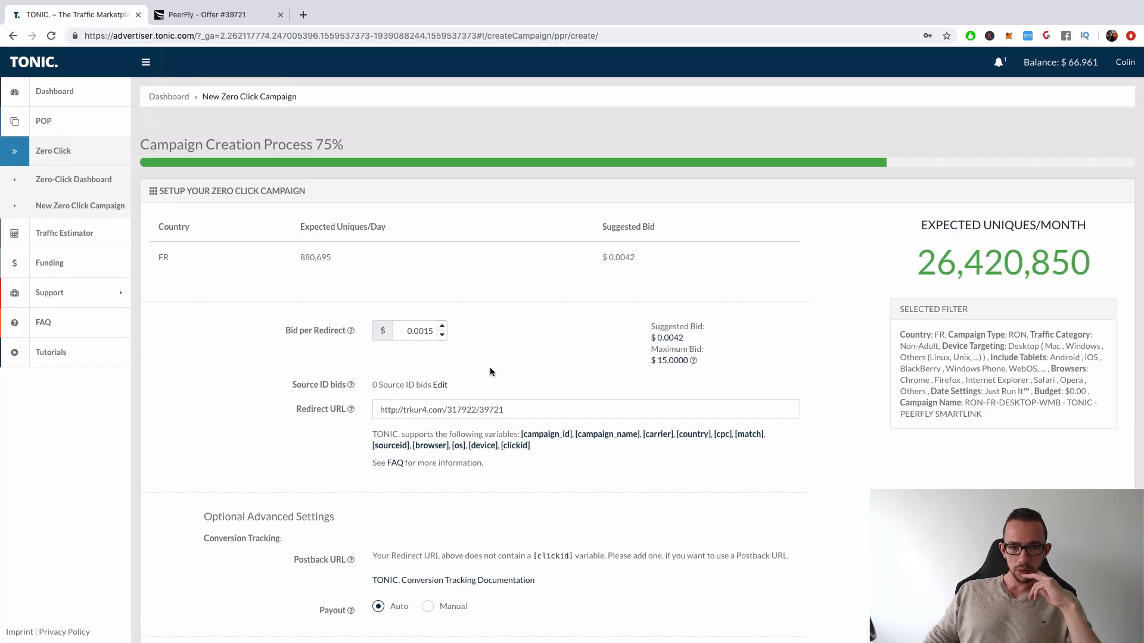
Check the budget in the selected filter summary, save and start the campaign, and go to the dashboard
{"action": "scroll", "coordinate": [503, 363], "scroll_direction": "down", "scroll_amount": 5}
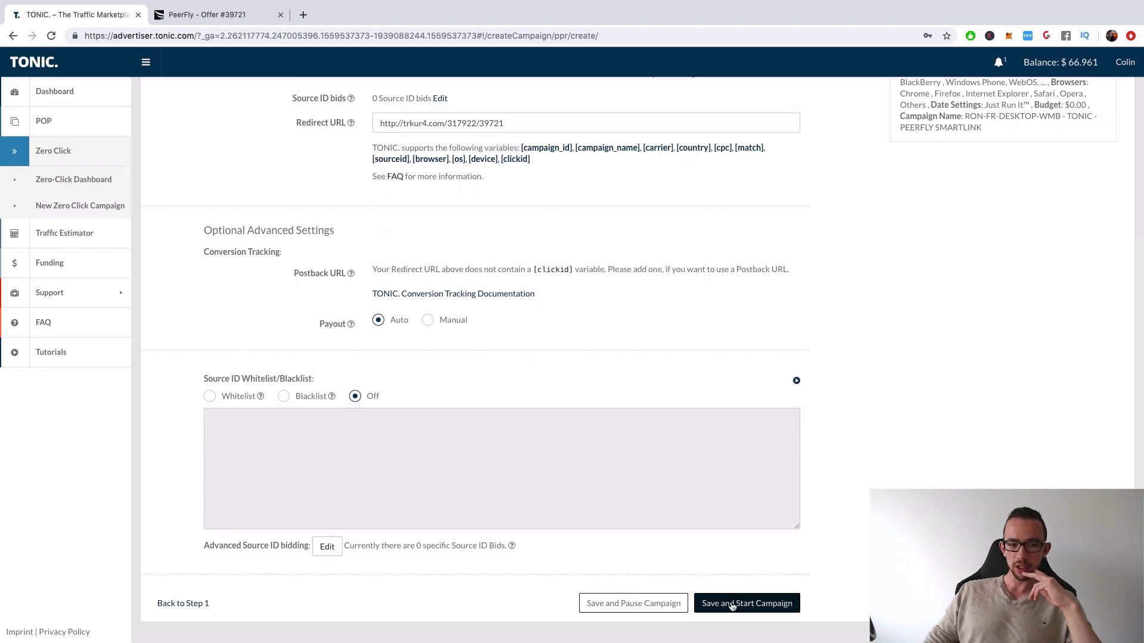
{"action": "scroll", "coordinate": [758, 516], "scroll_direction": "up", "scroll_amount": 5}
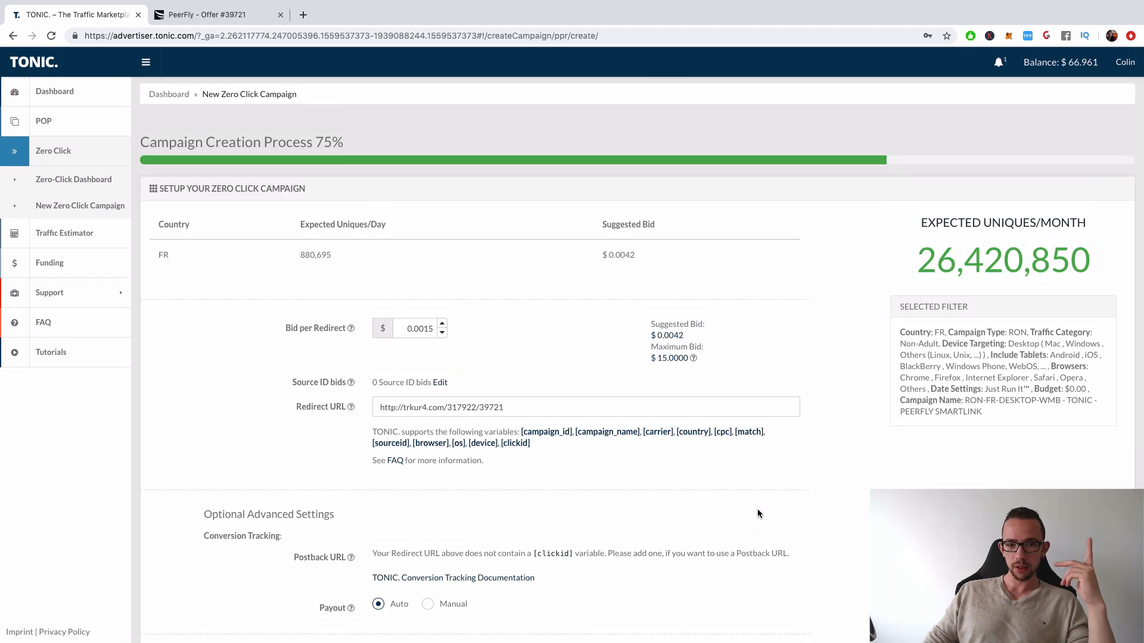
{"action": "scroll", "coordinate": [758, 513], "scroll_direction": "down", "scroll_amount": 5}
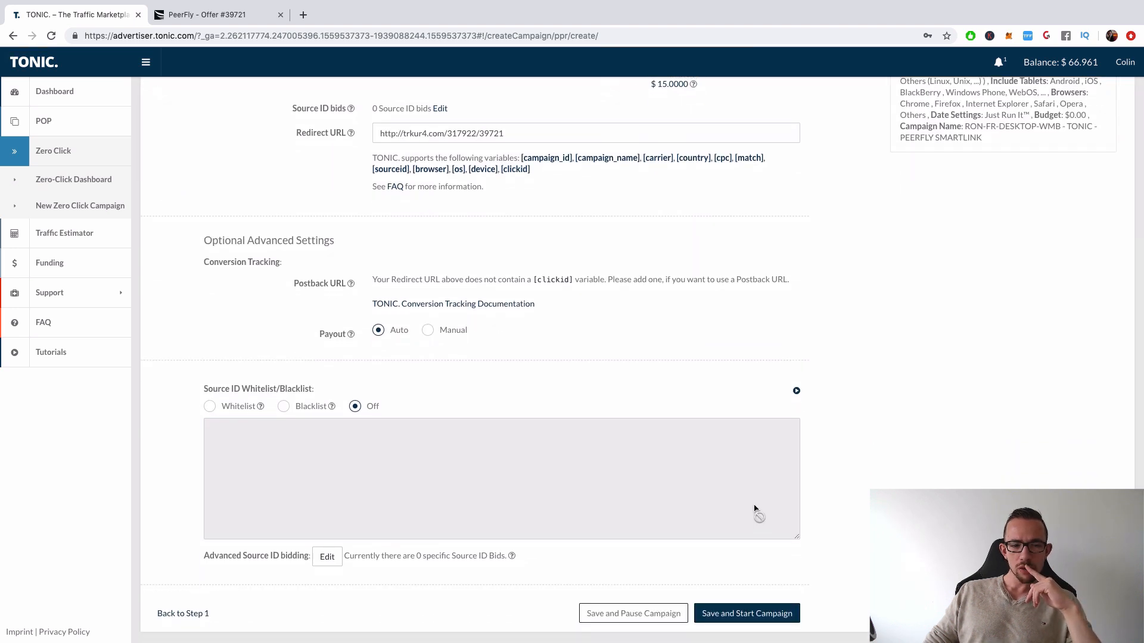
{"action": "scroll", "coordinate": [754, 508], "scroll_direction": "up", "scroll_amount": 5}
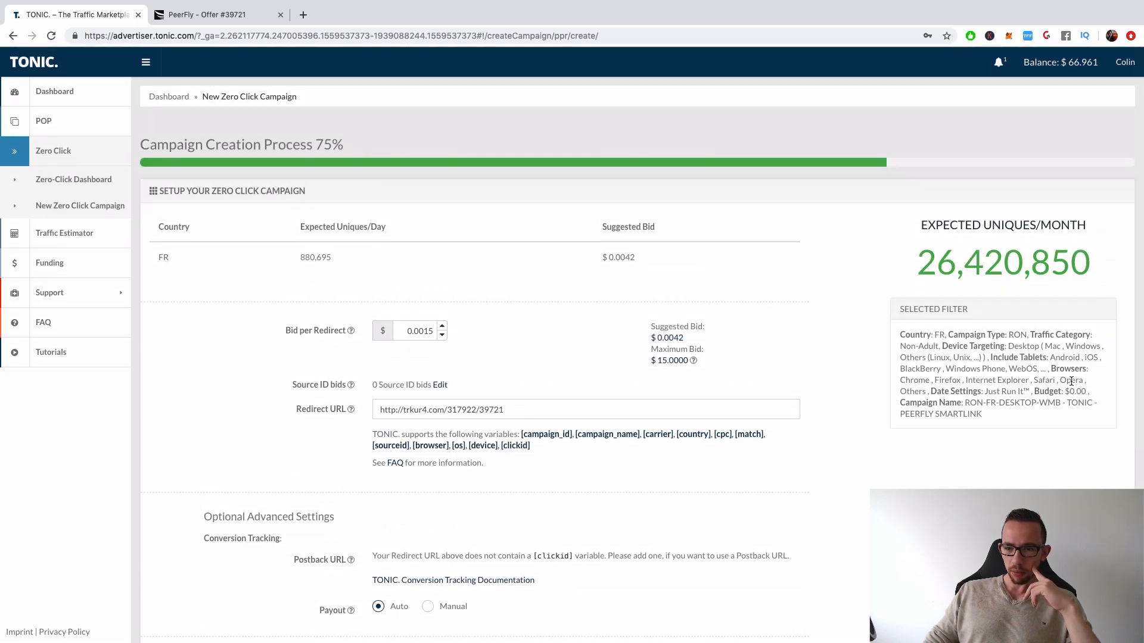
{"action": "left_click_drag", "start_coordinate": [1065, 390], "coordinate": [1088, 392]}
{"action": "scroll", "coordinate": [749, 570], "scroll_direction": "down", "scroll_amount": 5}
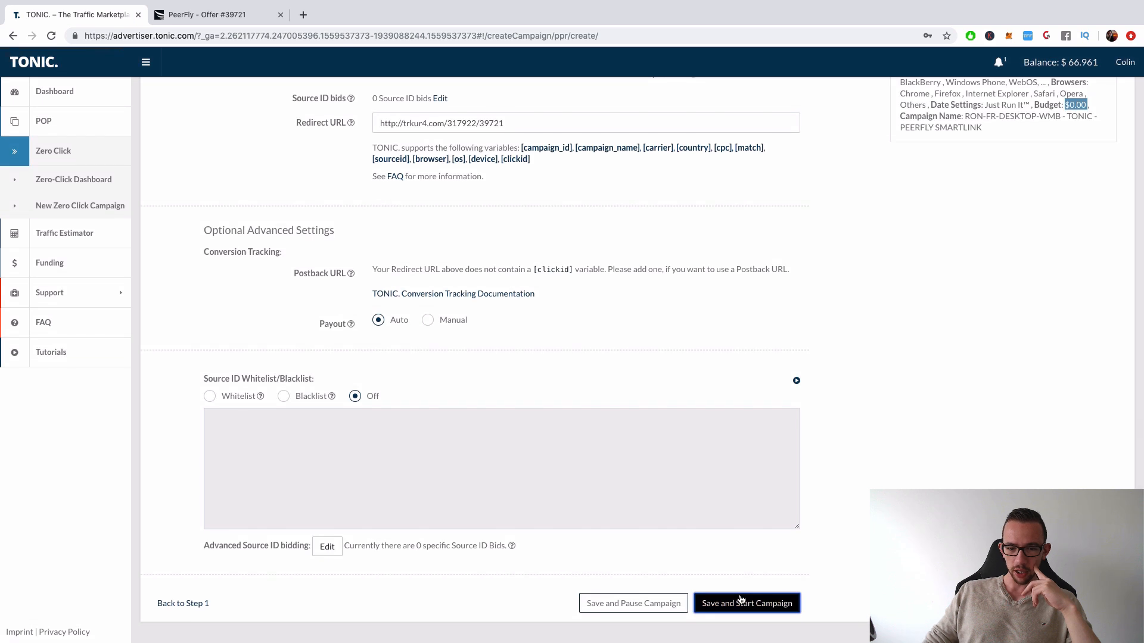
{"action": "left_click", "coordinate": [743, 602]}
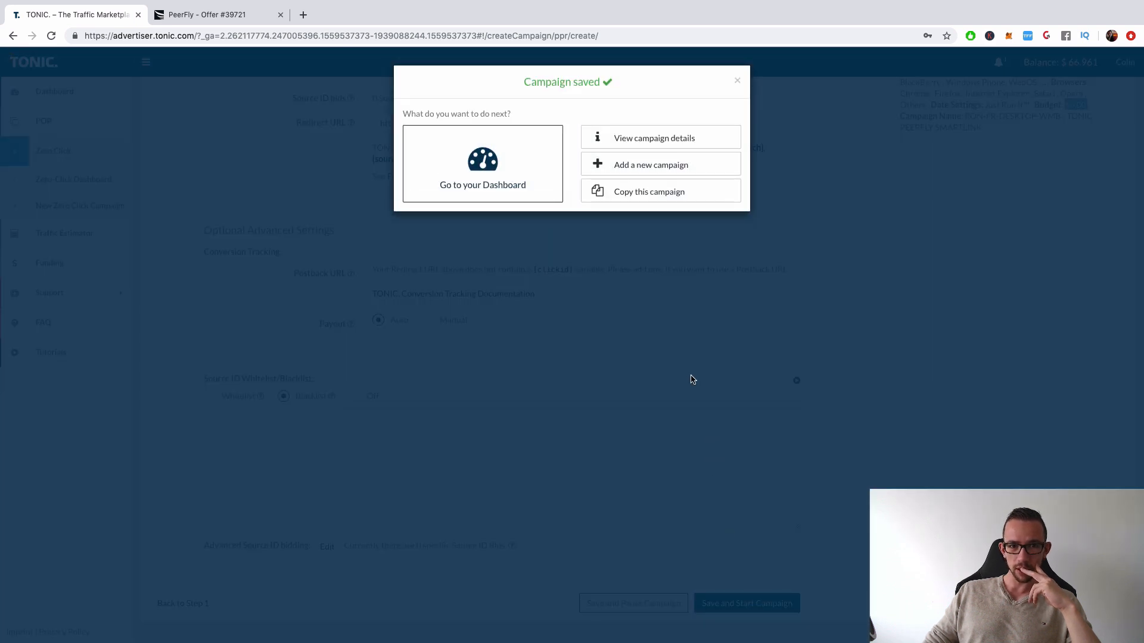
{"action": "left_click", "coordinate": [504, 148]}
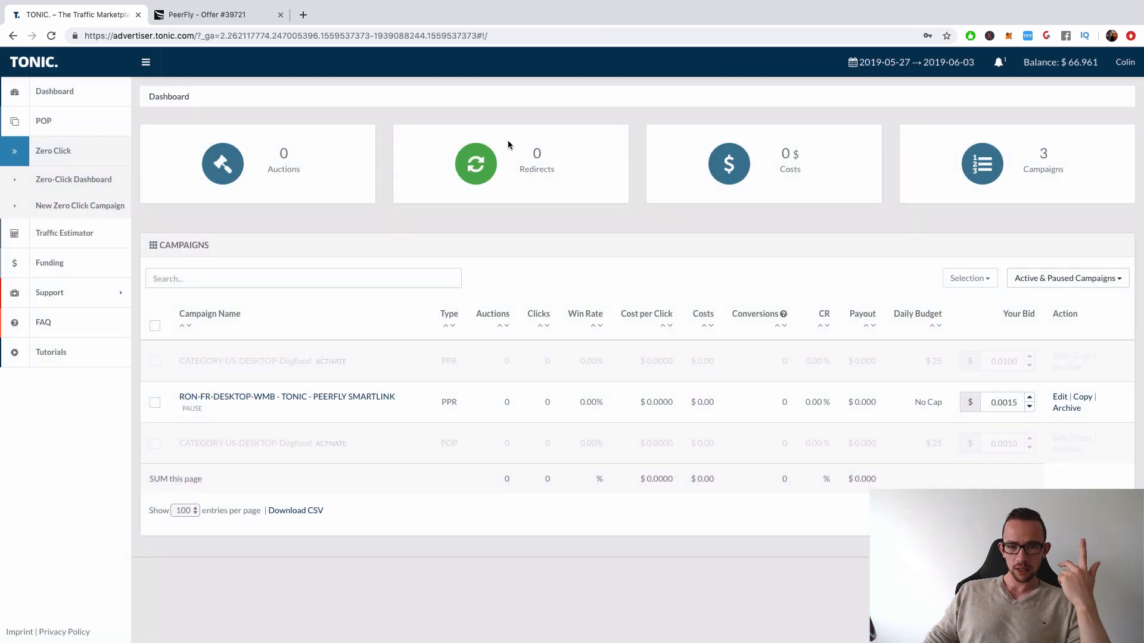
Open the RON-FR-DESKTOP-WMB - TONIC - PEERFLY SMARTLINK campaign for editing and look through both steps for the budget setting
{"action": "left_click", "coordinate": [345, 400]}
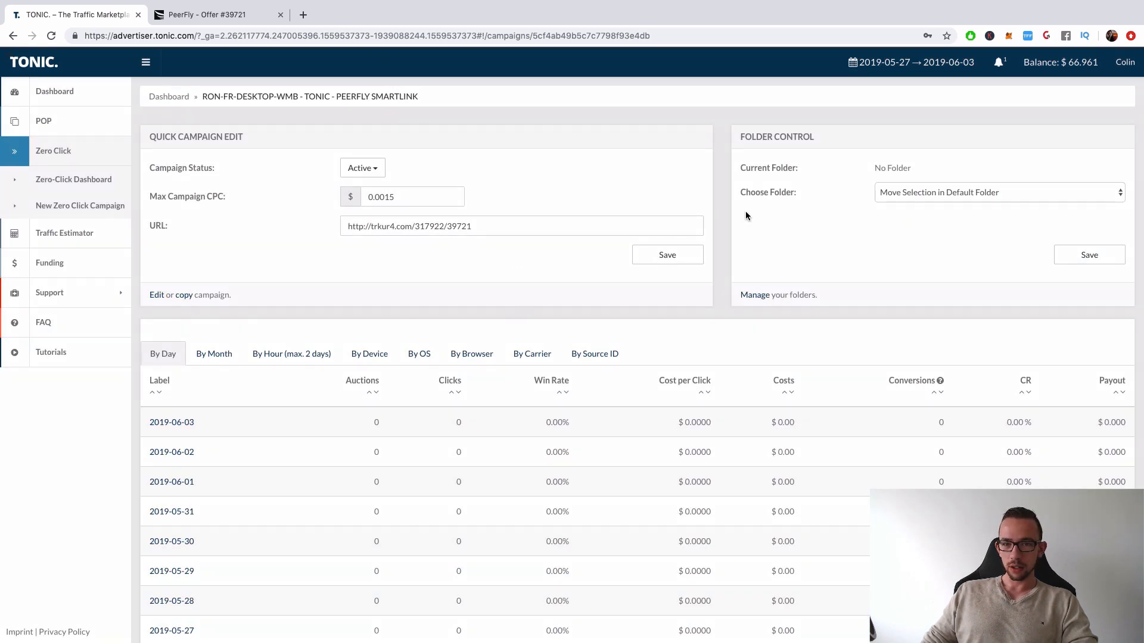
{"action": "left_click", "coordinate": [157, 297]}
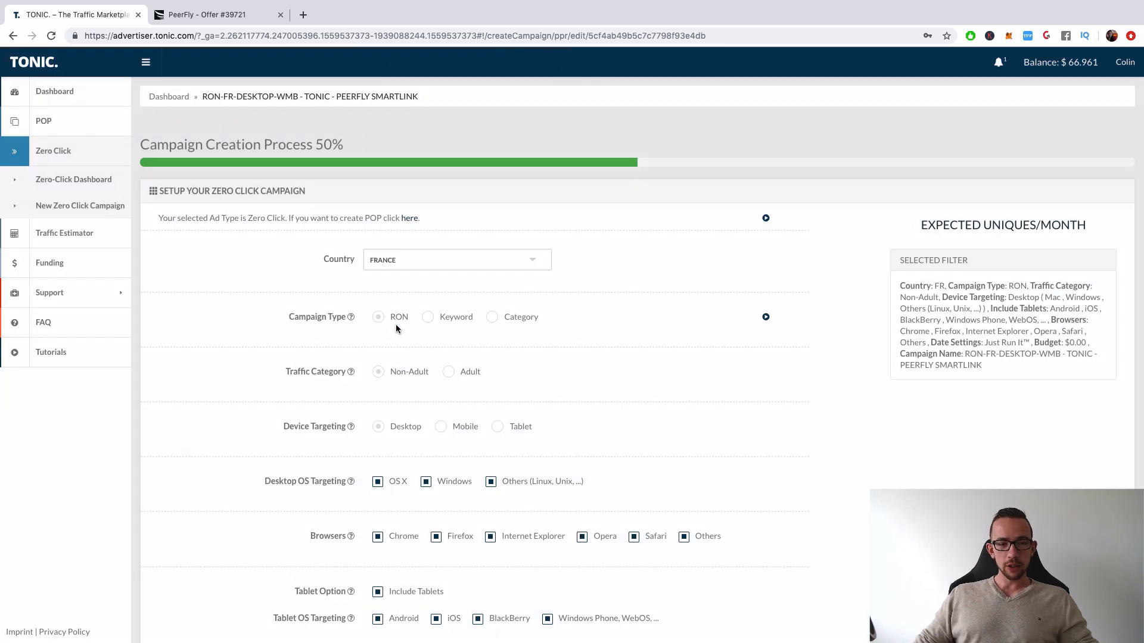
{"action": "scroll", "coordinate": [502, 352], "scroll_direction": "down", "scroll_amount": 5}
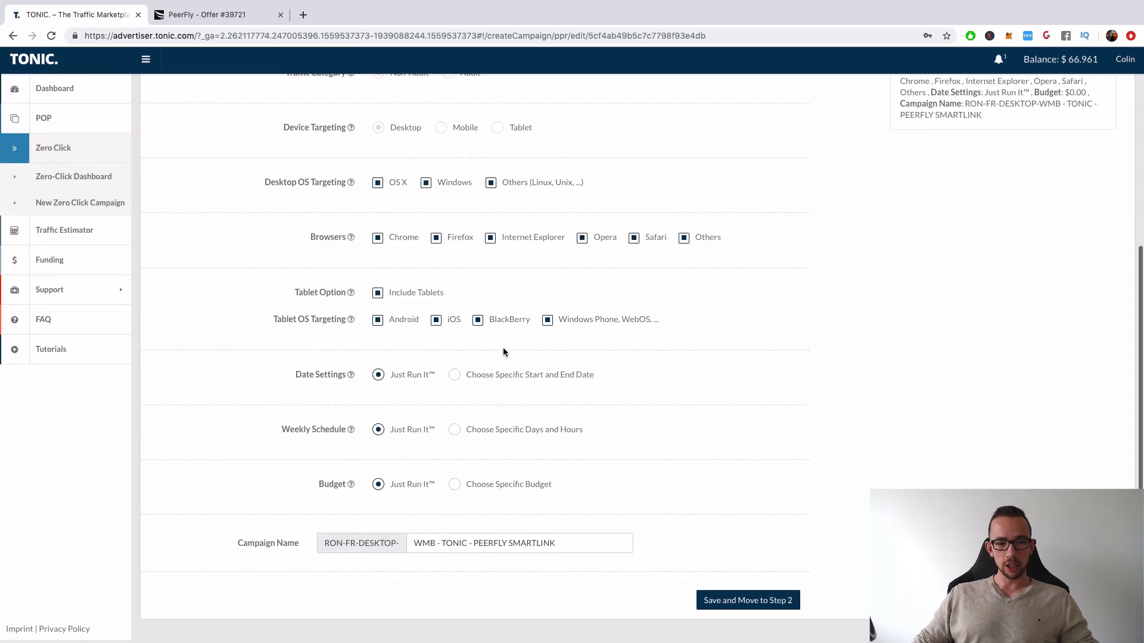
{"action": "left_click", "coordinate": [747, 604]}
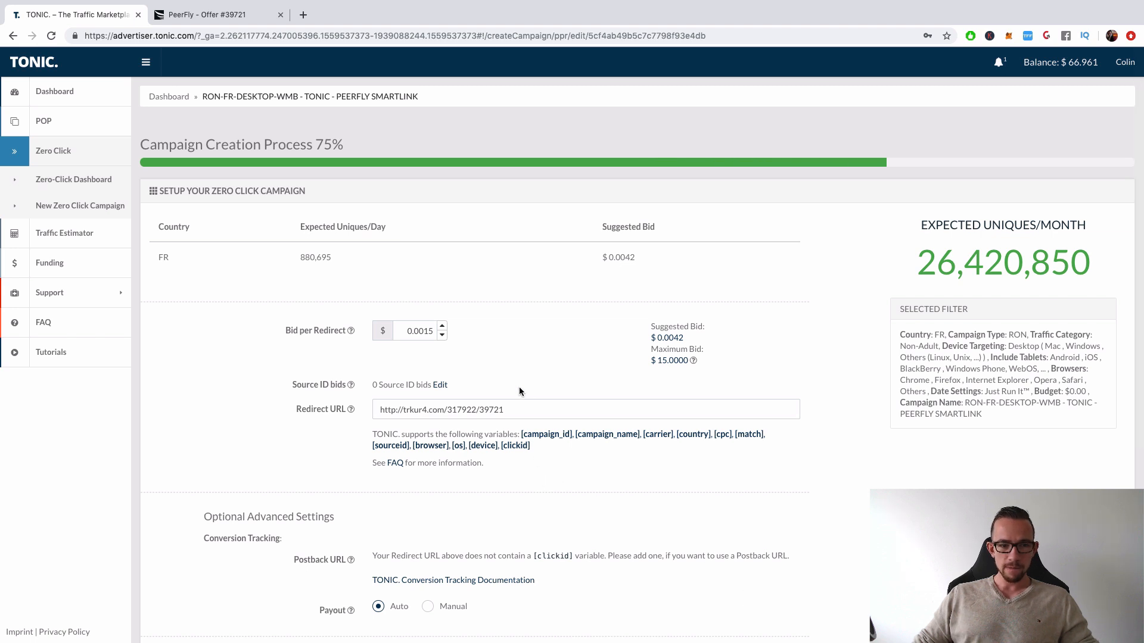
{"action": "scroll", "coordinate": [519, 387], "scroll_direction": "down", "scroll_amount": 3}
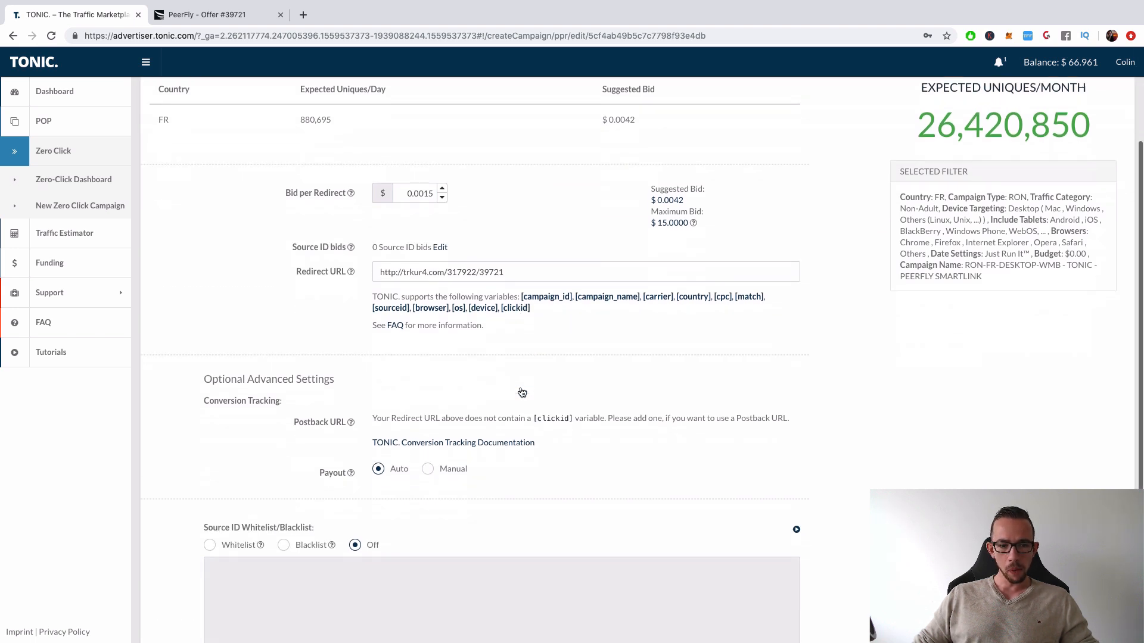
{"action": "scroll", "coordinate": [522, 387], "scroll_direction": "down", "scroll_amount": 2}
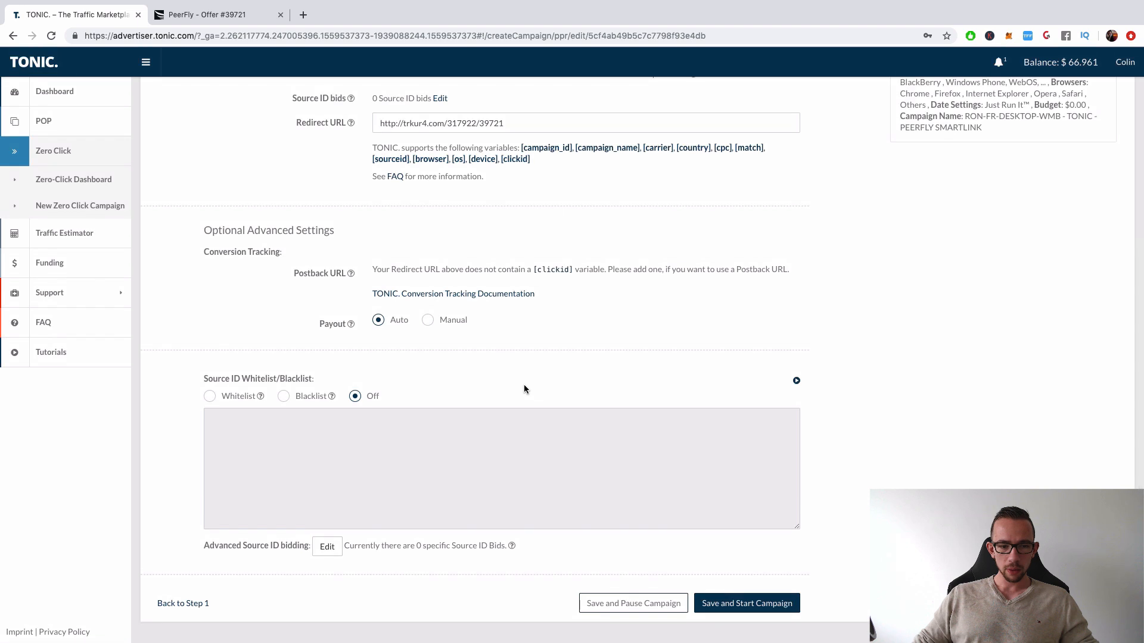
{"action": "scroll", "coordinate": [523, 387], "scroll_direction": "up", "scroll_amount": 5}
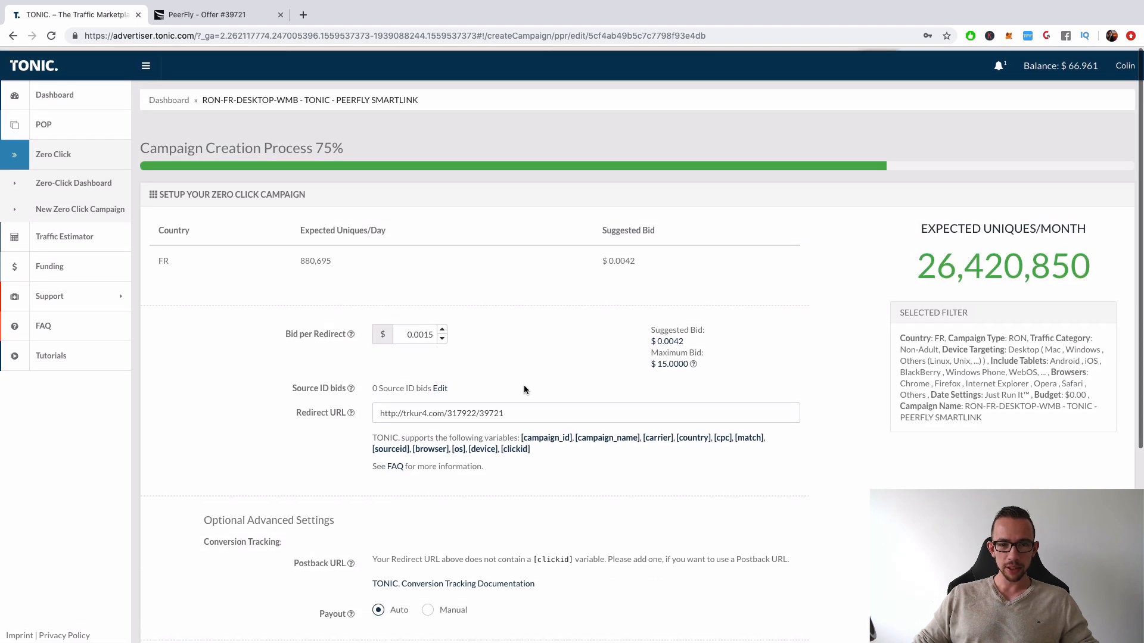
{"action": "scroll", "coordinate": [523, 387], "scroll_direction": "down", "scroll_amount": 5}
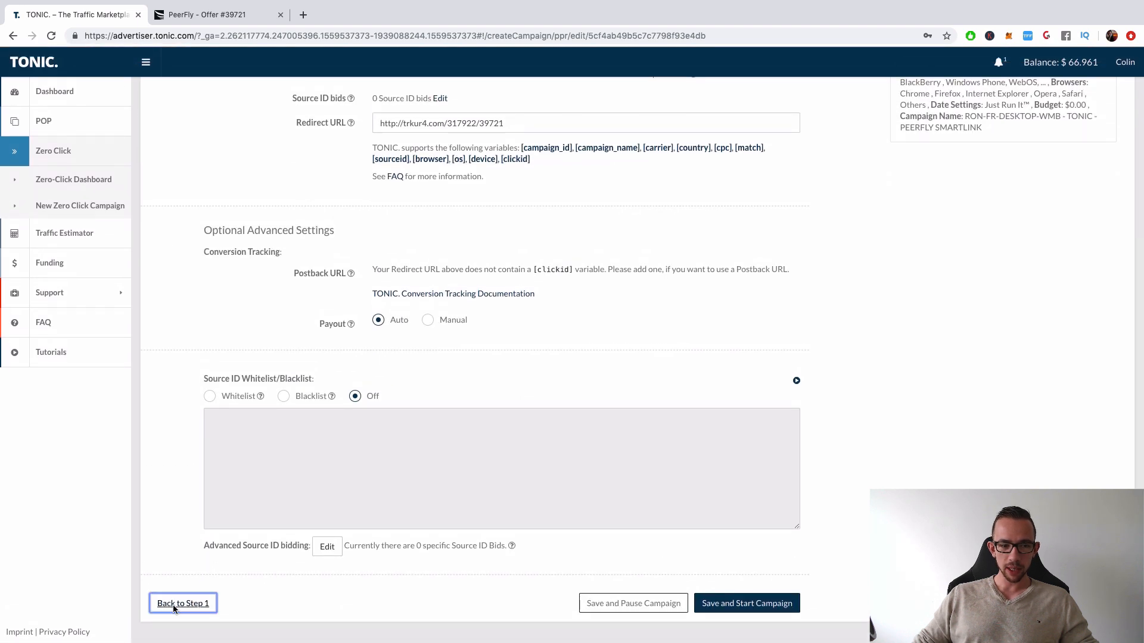
Return to step 1 of the campaign and choose a specific budget of $10, spread evenly over the day
{"action": "left_click", "coordinate": [176, 605]}
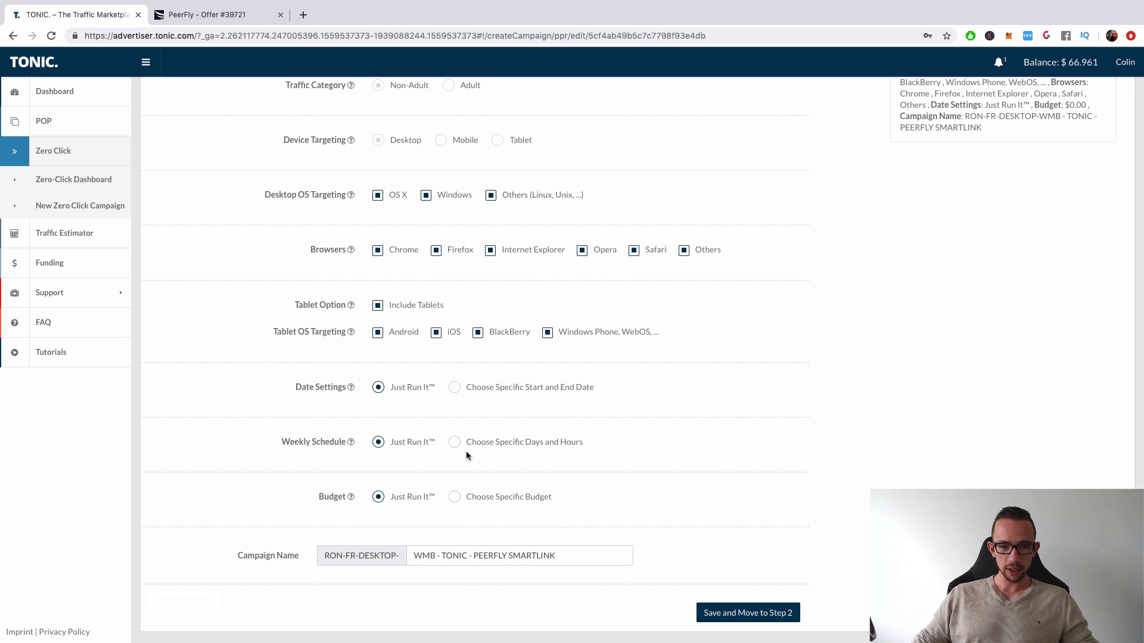
{"action": "left_click", "coordinate": [455, 497]}
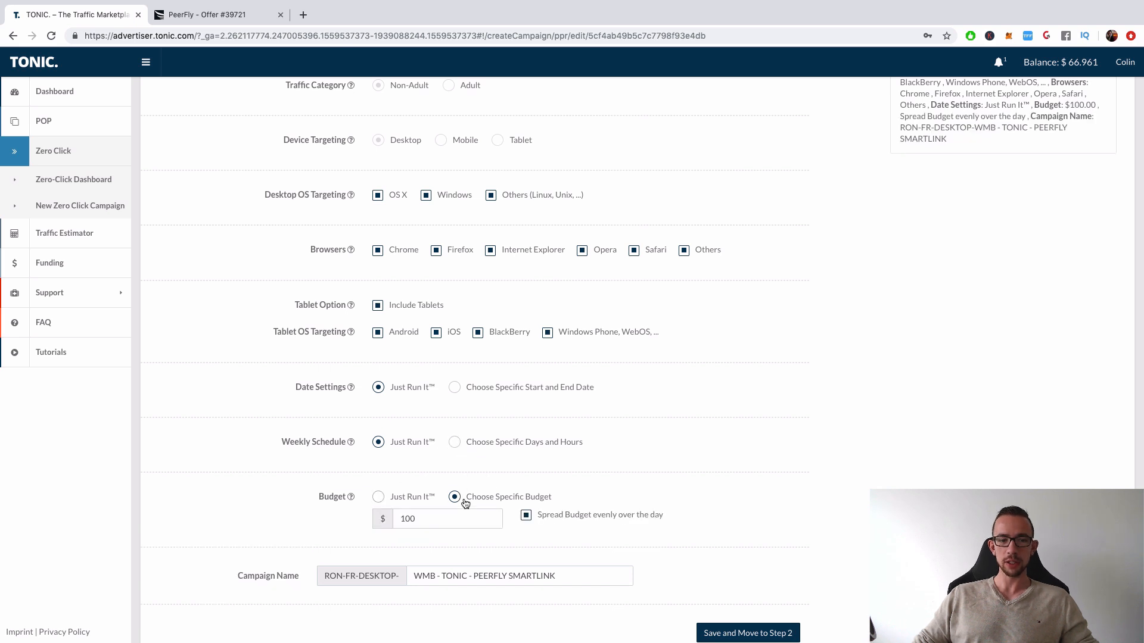
{"action": "double_click", "coordinate": [444, 523]}
{"action": "type", "text": "10"}
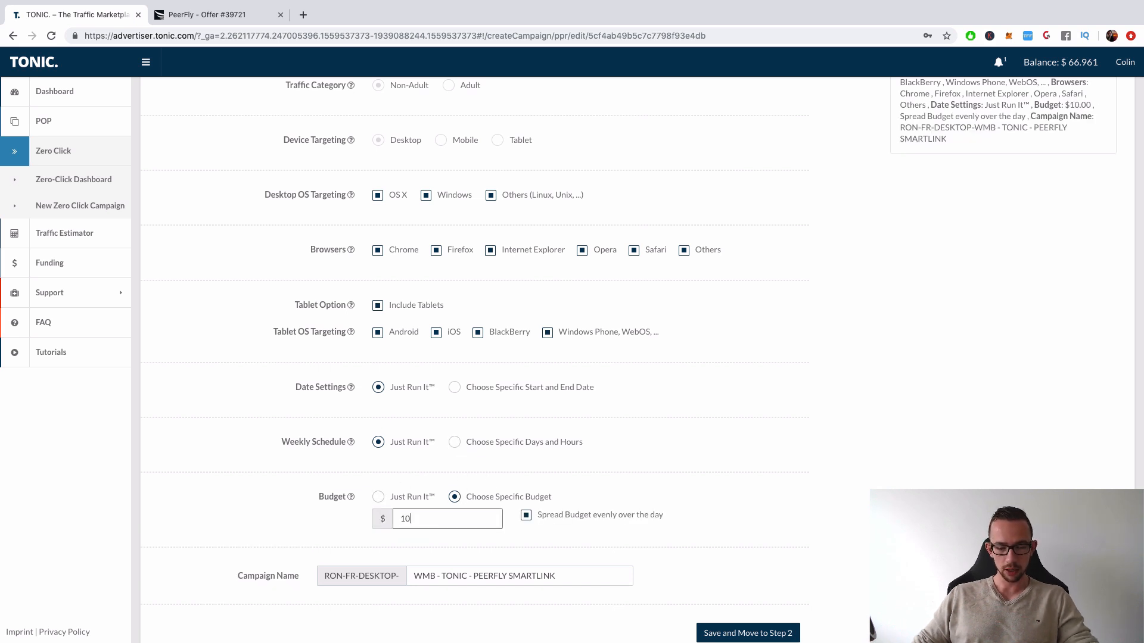
Save step 1, save and start the edited campaign, and return to the dashboard
{"action": "scroll", "coordinate": [684, 505], "scroll_direction": "down", "scroll_amount": 1}
{"action": "left_click", "coordinate": [760, 602]}
{"action": "scroll", "coordinate": [759, 600], "scroll_direction": "down", "scroll_amount": 5}
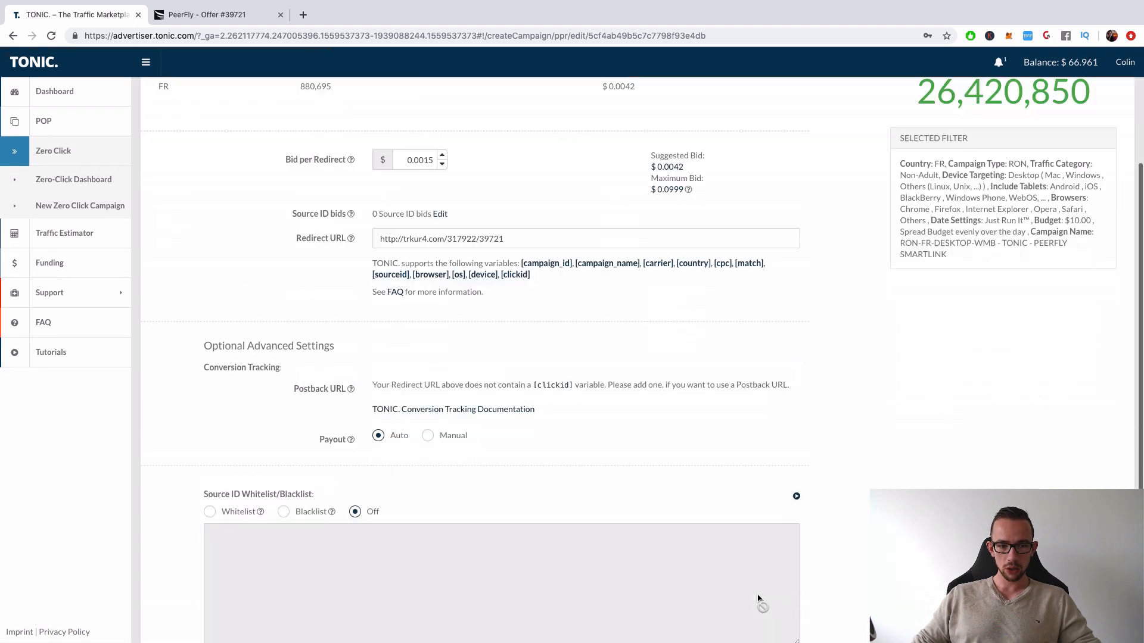
{"action": "left_click", "coordinate": [759, 602]}
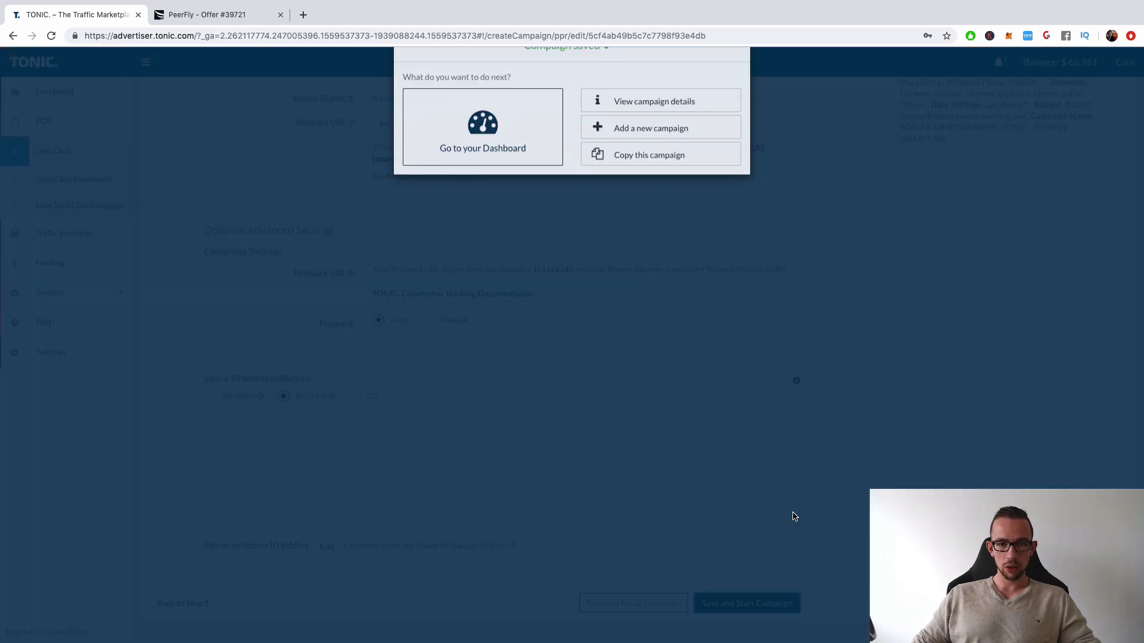
{"action": "left_click", "coordinate": [505, 174]}
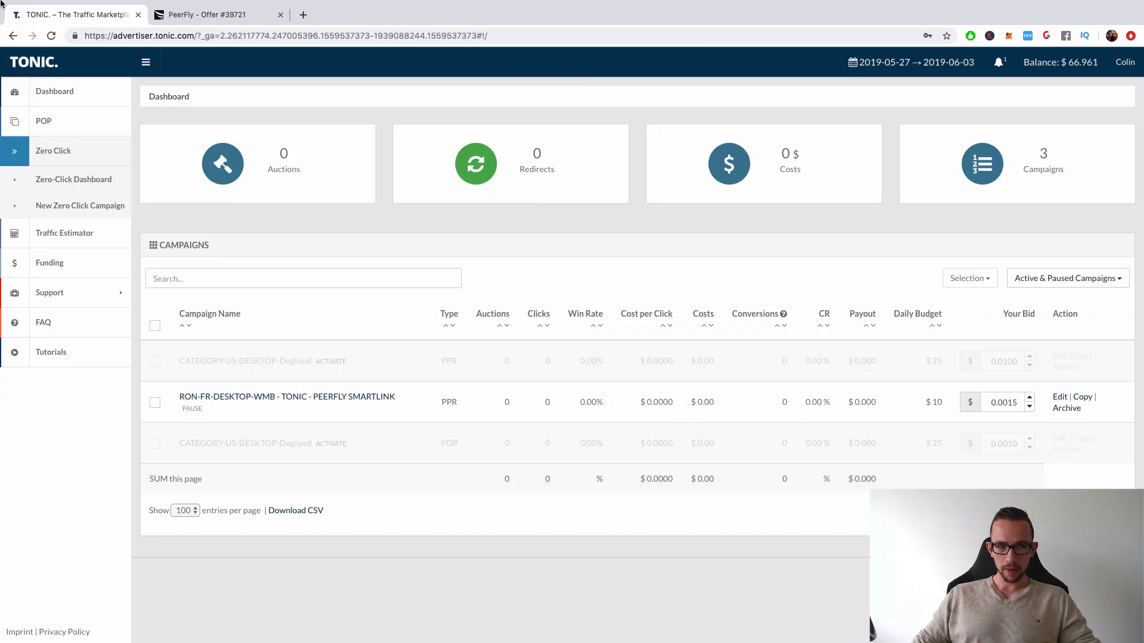
Reload the dashboard and check the PEERFLY SMARTLINK campaign's daily budget
{"action": "left_click", "coordinate": [48, 36]}
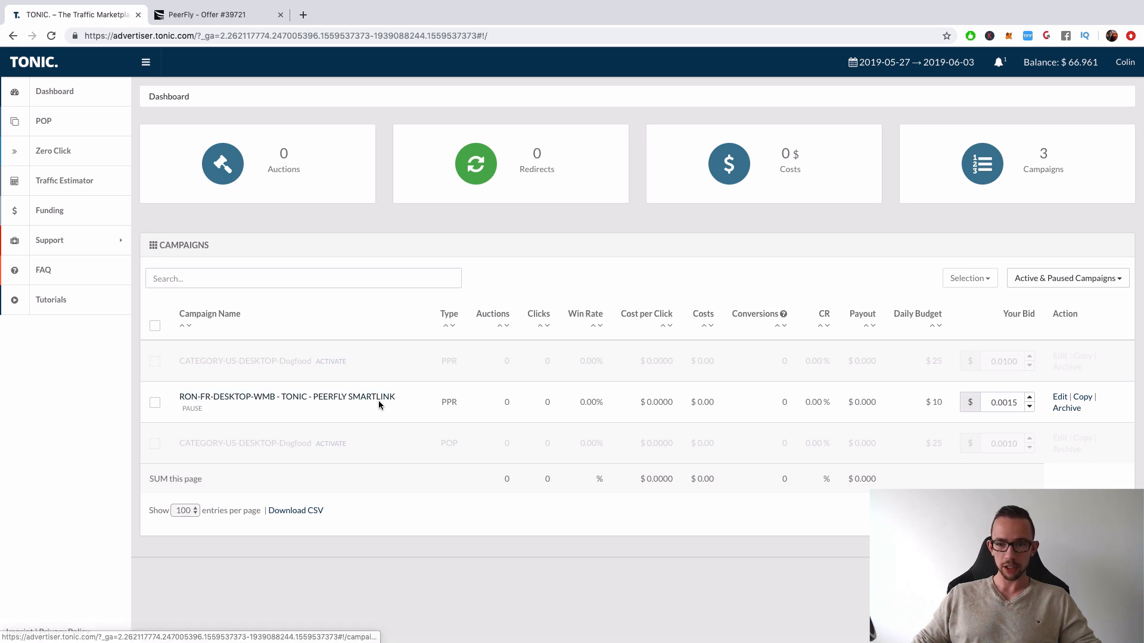
{"action": "left_click_drag", "start_coordinate": [921, 402], "coordinate": [940, 402]}
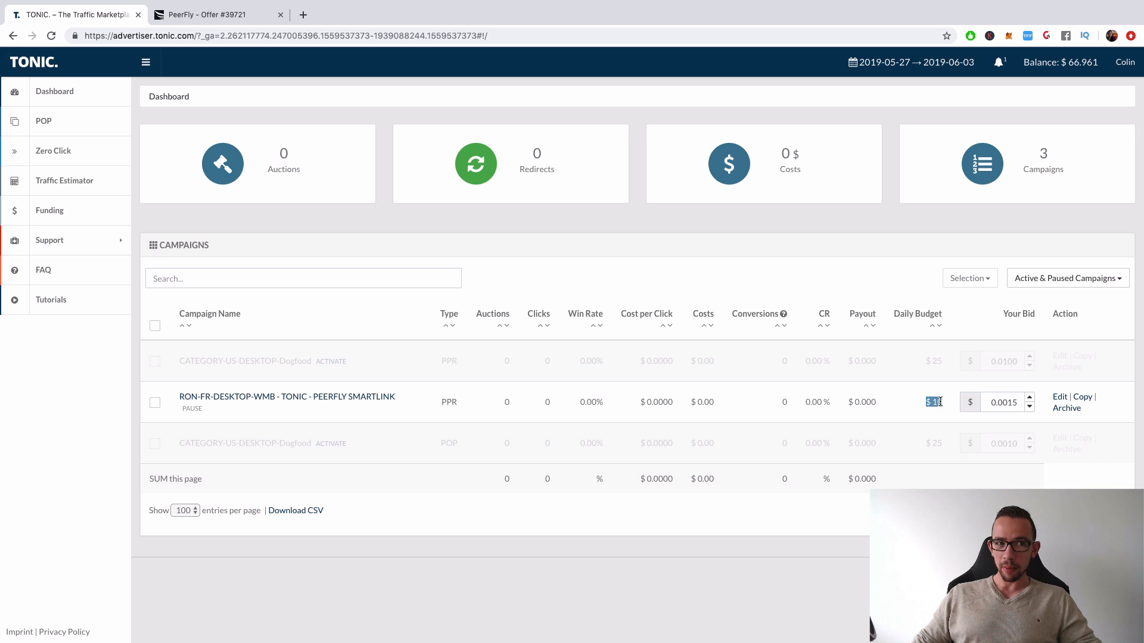
{"action": "left_click_drag", "start_coordinate": [940, 402], "coordinate": [945, 403]}
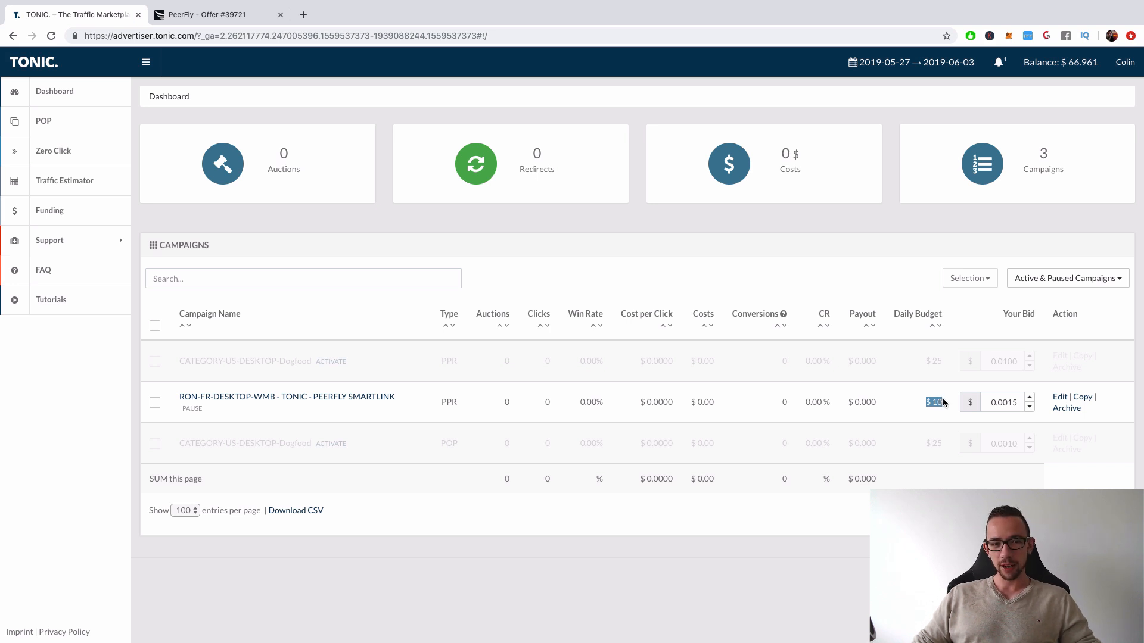